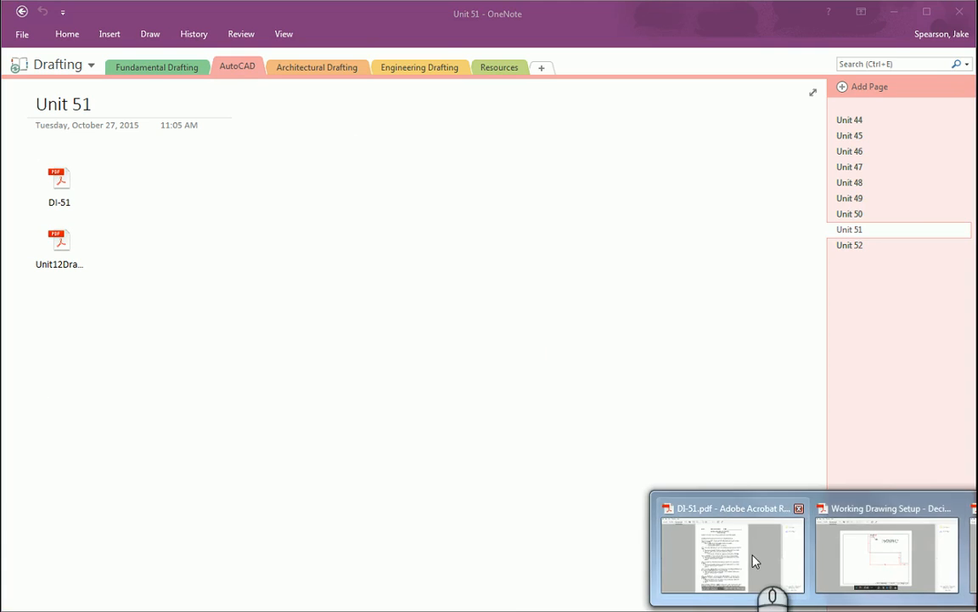
Open the DI-51 instruction sheet and read the directions for the tool post working drawings
left_click(765, 569)
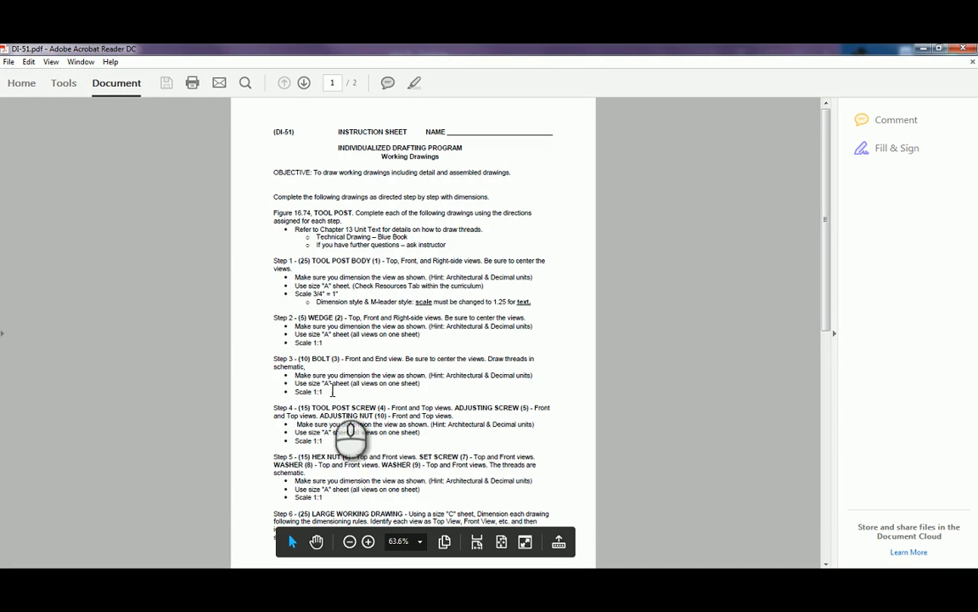
scroll(338, 463, "down", 2)
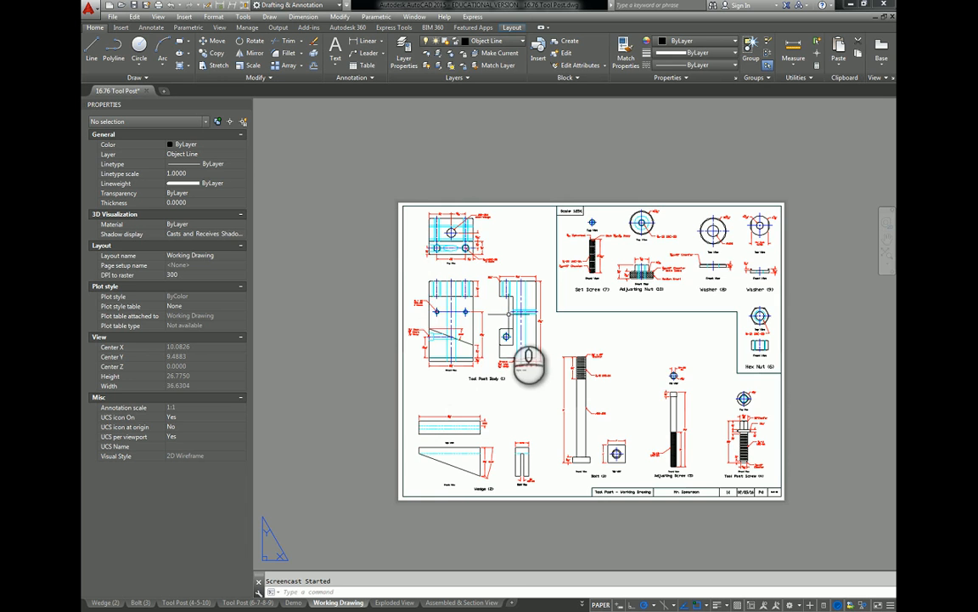
Switch to AutoCAD to compare the Working Drawing and Tool Post (6-7-8-9) layouts, and recheck them against the DI-51 sheet
middle_click(508, 313)
middle_click(508, 313)
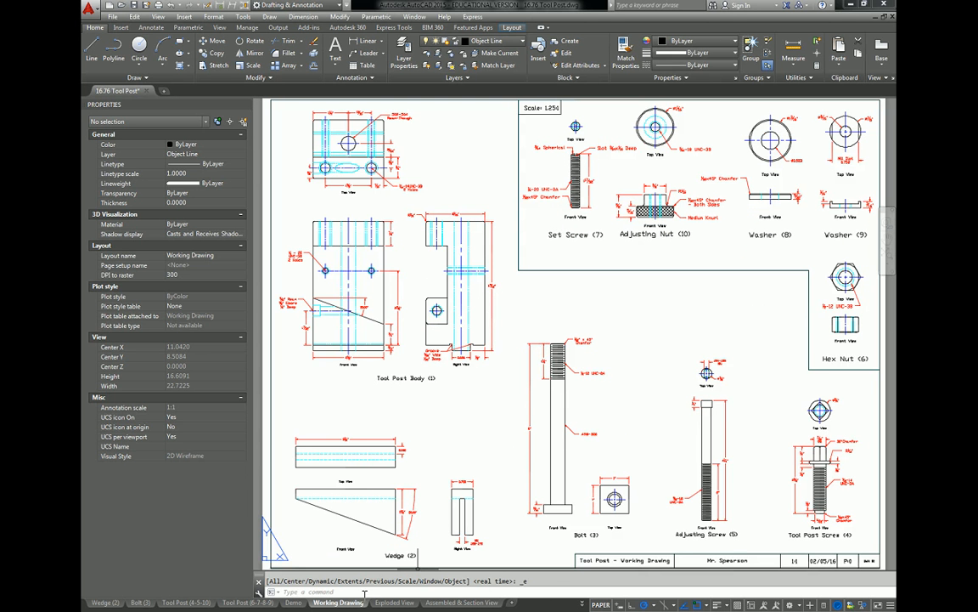
left_click(251, 602)
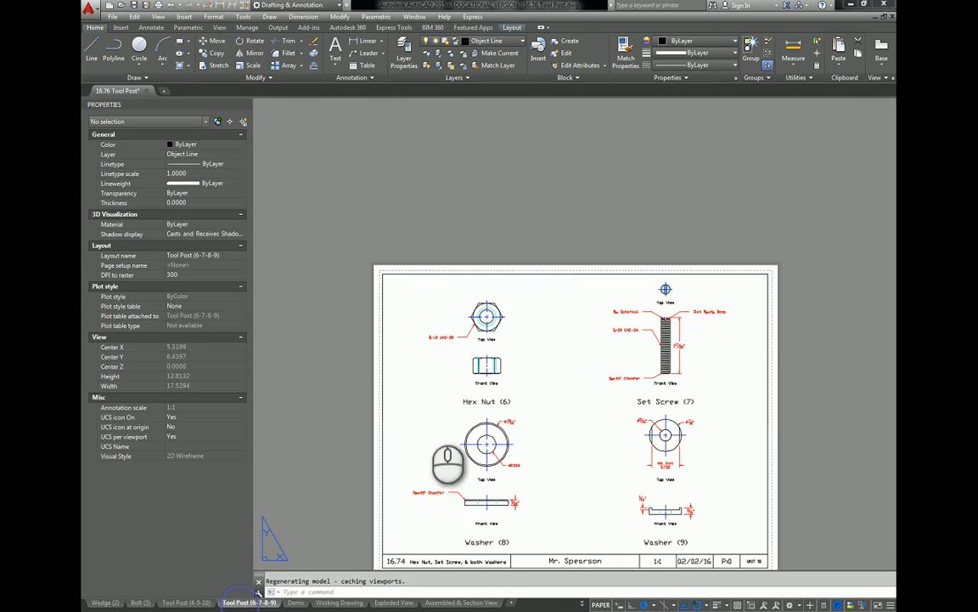
middle_click(556, 376)
middle_click(556, 376)
scroll(553, 376, "down", 2)
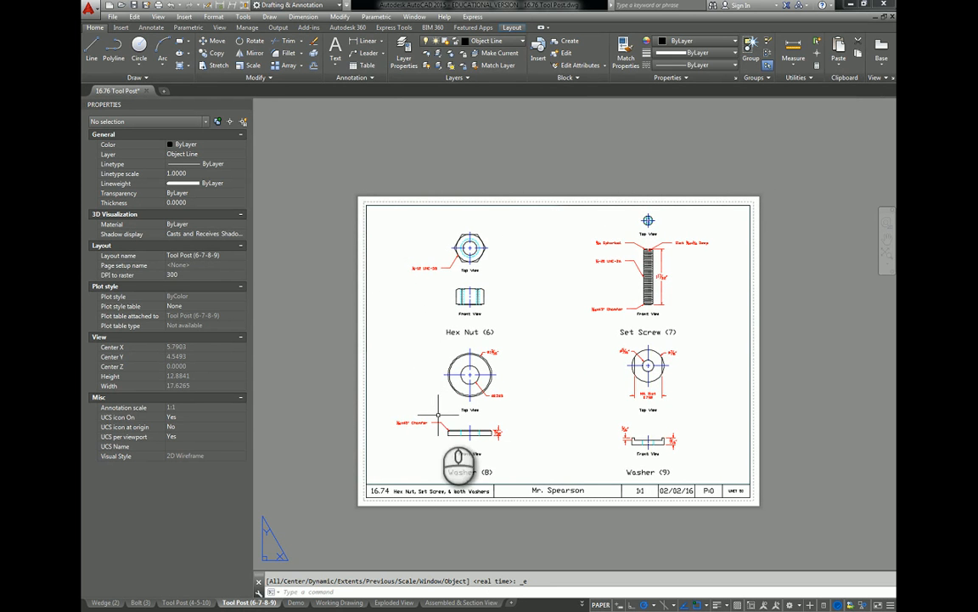
left_click(338, 602)
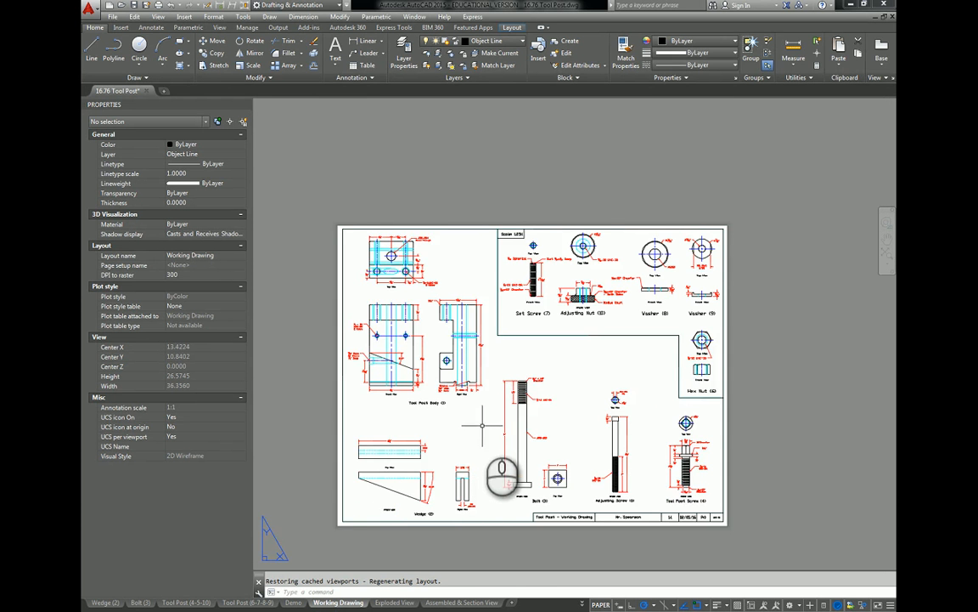
mouse_move(476, 416)
middle_mouse_down()
mouse_move(460, 405)
mouse_move(470, 398)
middle_mouse_up()
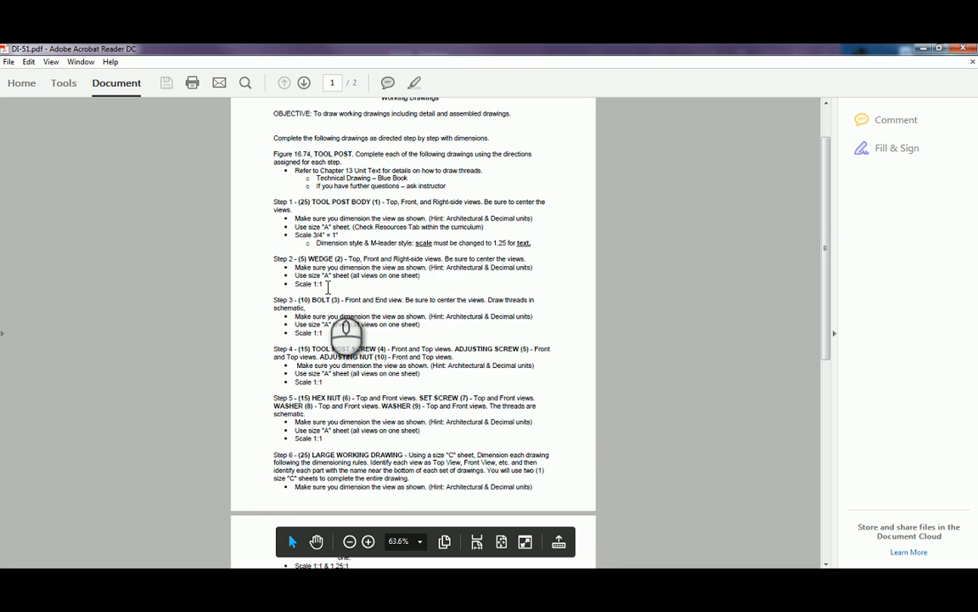
scroll(328, 288, "up", 3)
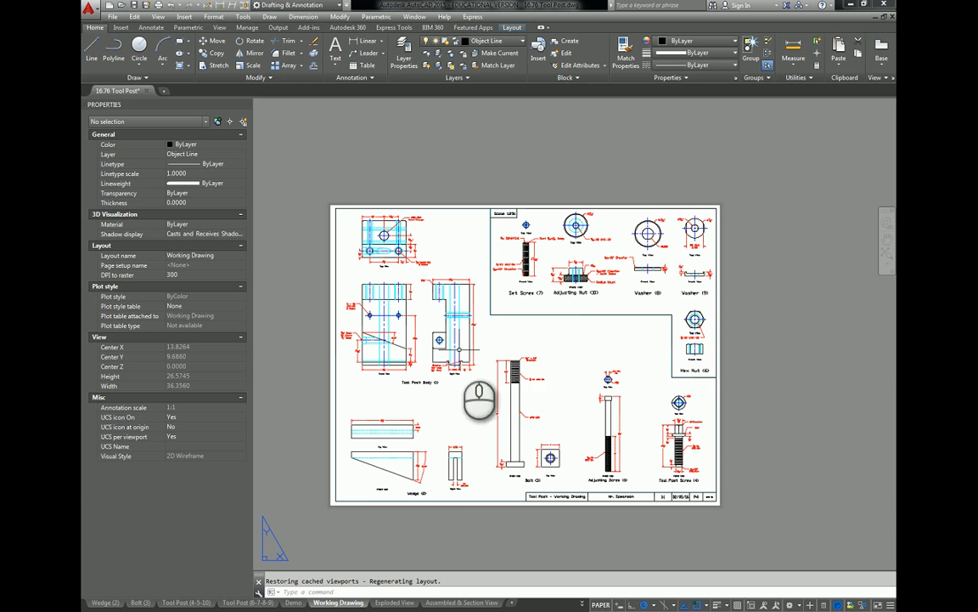
Go to model space, examine the arrangement of the part drawings, and select the Tool Post Body views near the origin
left_click(583, 605)
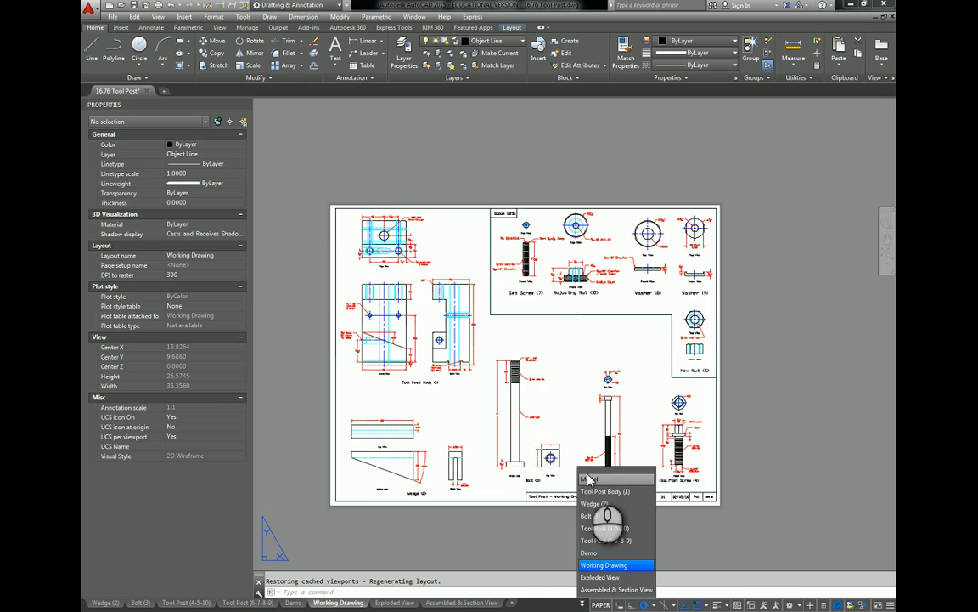
left_click(586, 474)
scroll(515, 393, "down", 3)
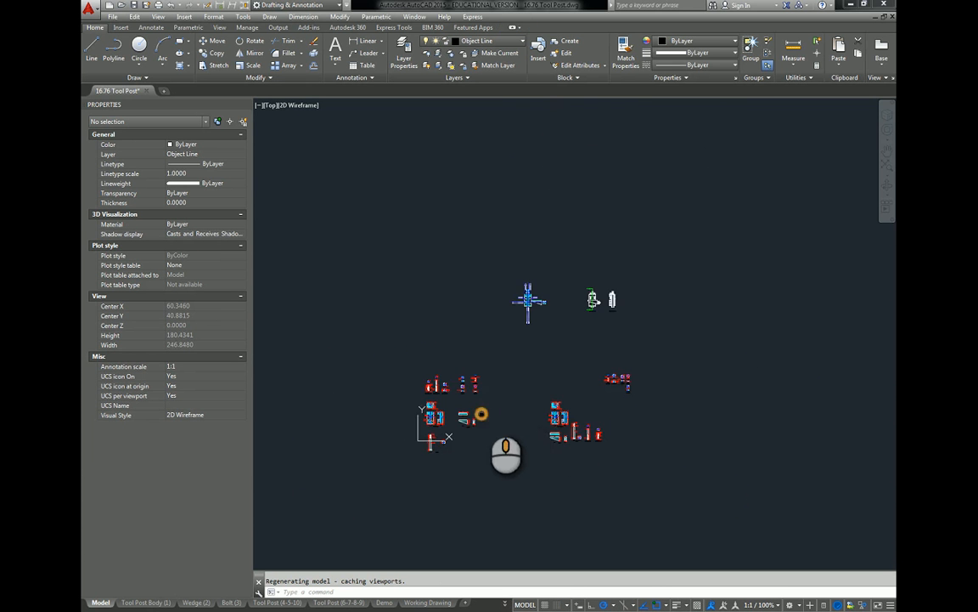
middle_click_drag(480, 411, 518, 353)
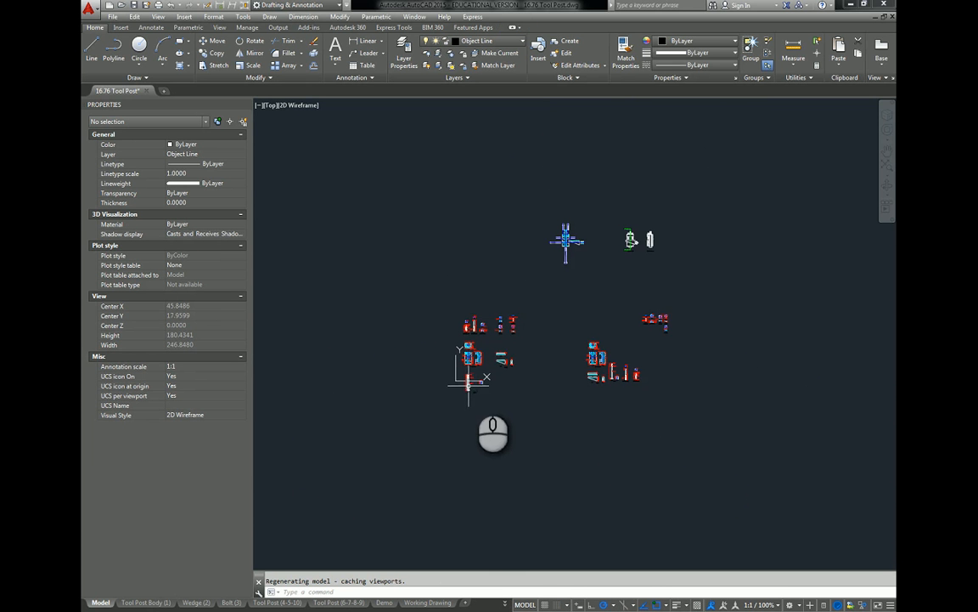
scroll(472, 373, "up", 5)
scroll(517, 333, "down", 5)
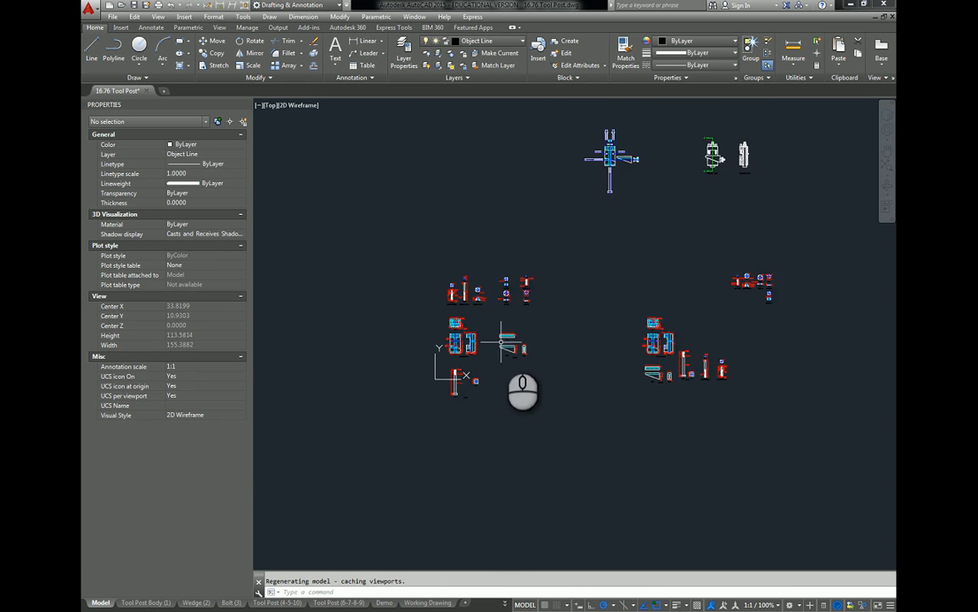
scroll(518, 329, "up", 3)
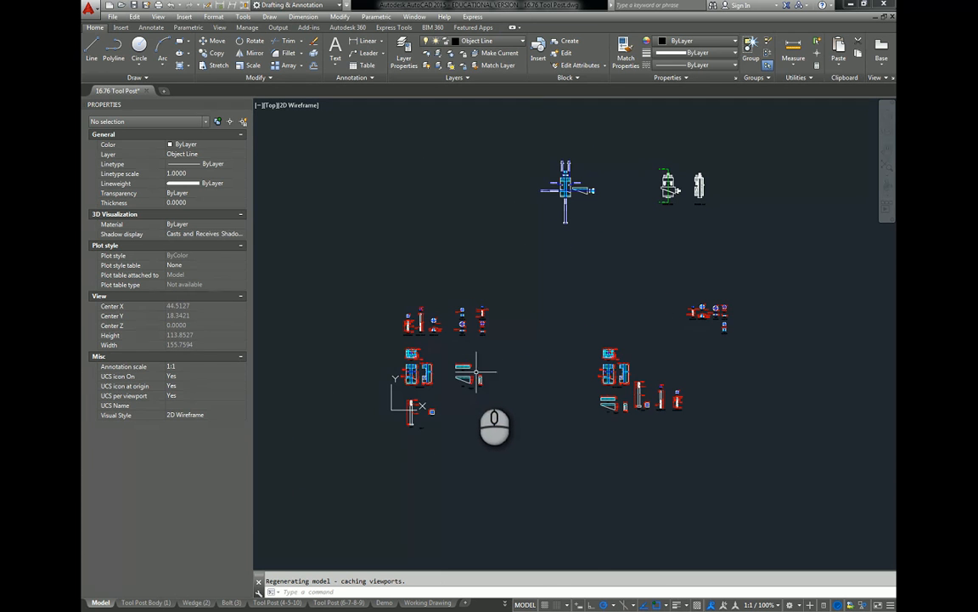
mouse_move(433, 388)
left_mouse_down()
mouse_move(399, 356)
mouse_move(438, 349)
mouse_move(421, 371)
left_mouse_up()
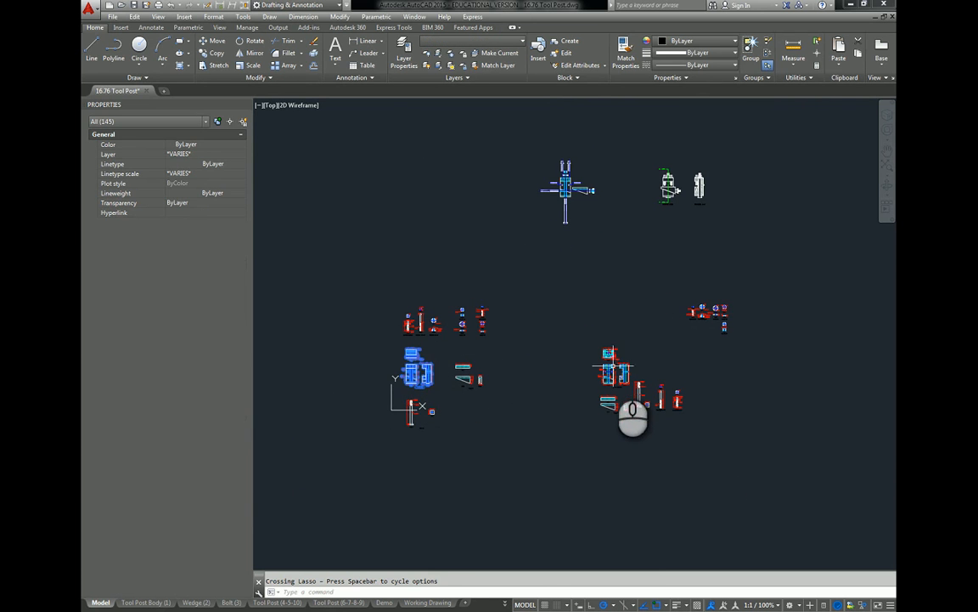
View the Tool Post Body (1) layout, return to model space, and review the list of available layouts
left_click(142, 603)
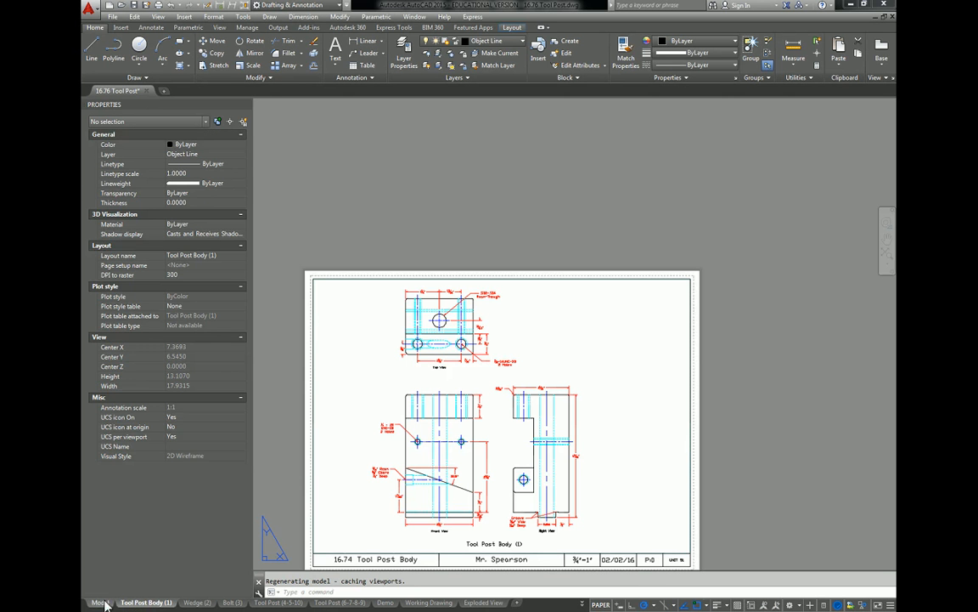
left_click(101, 602)
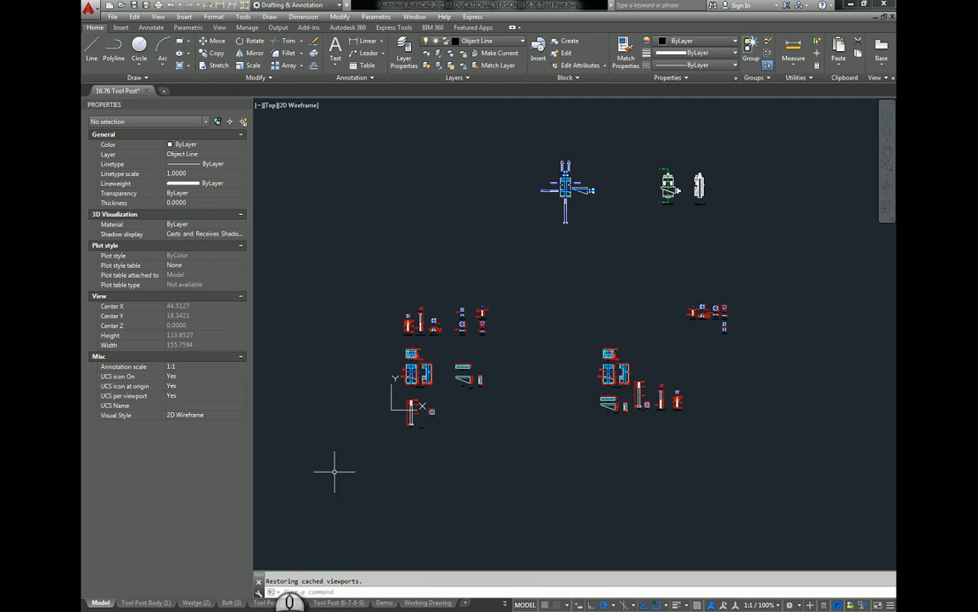
mouse_move(144, 604)
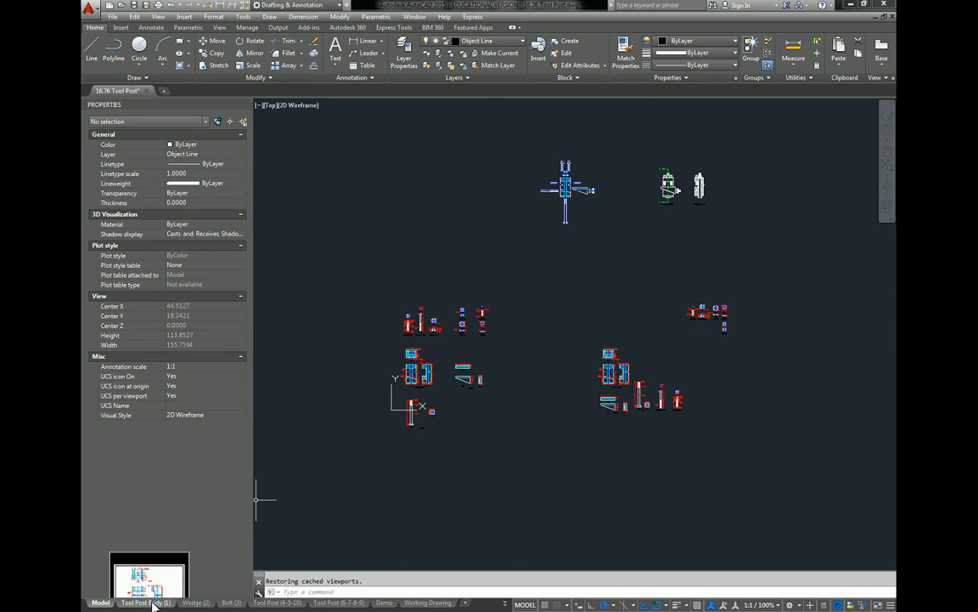
left_click(504, 604)
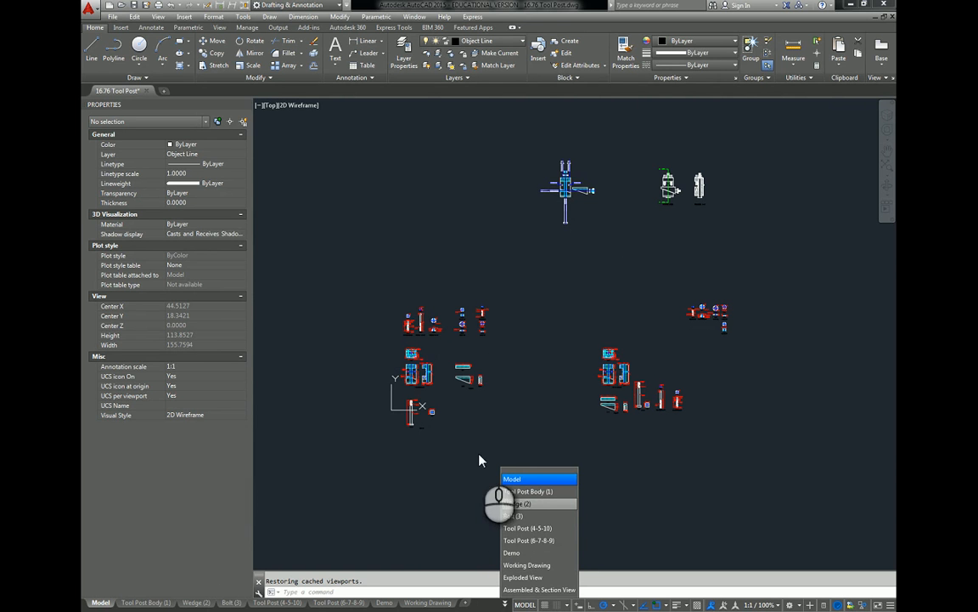
left_click(460, 540)
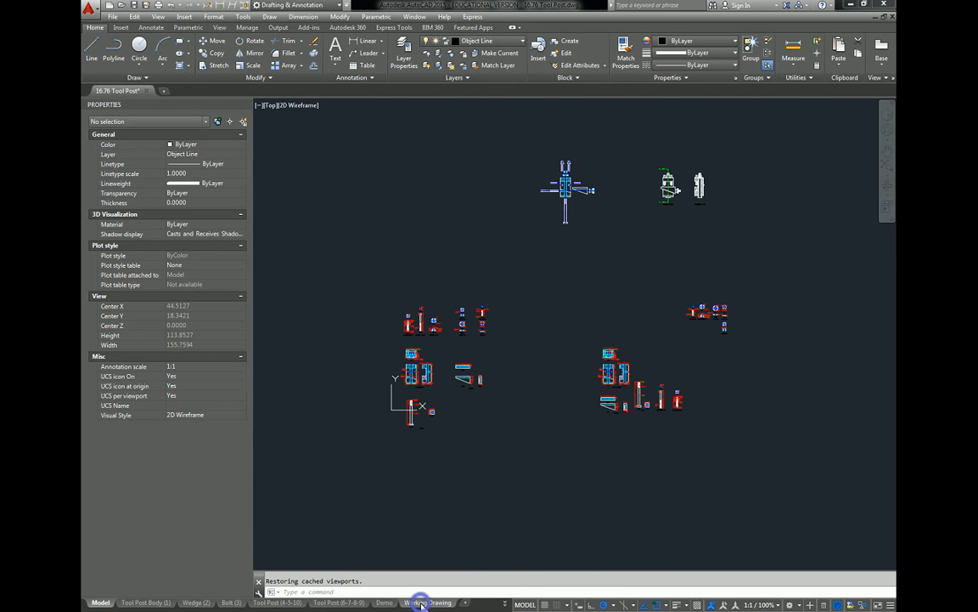
Open the Working Drawing layout and inspect the scale note above the Set Screw views
left_click(421, 603)
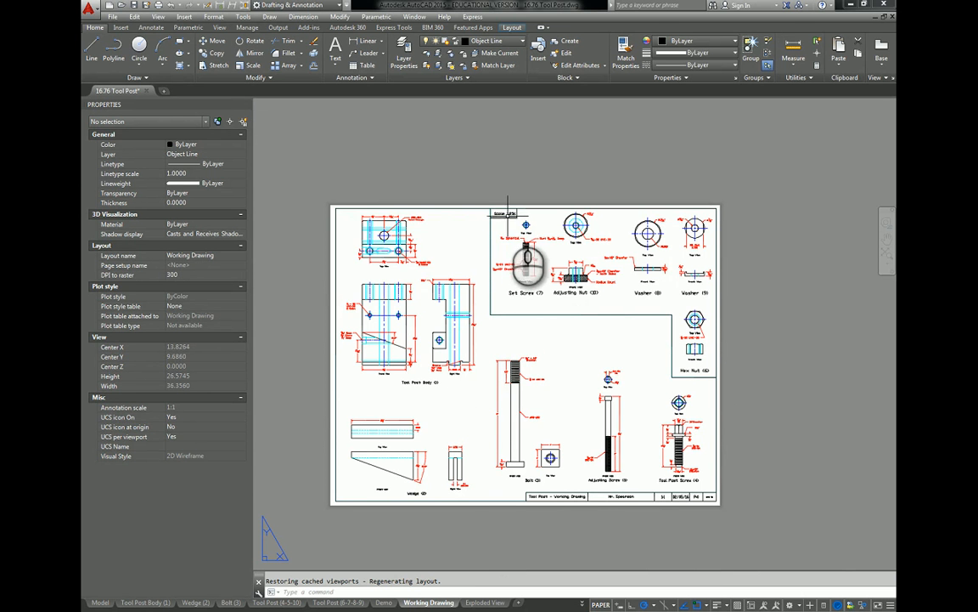
scroll(510, 212, "up", 9)
scroll(518, 212, "down", 5)
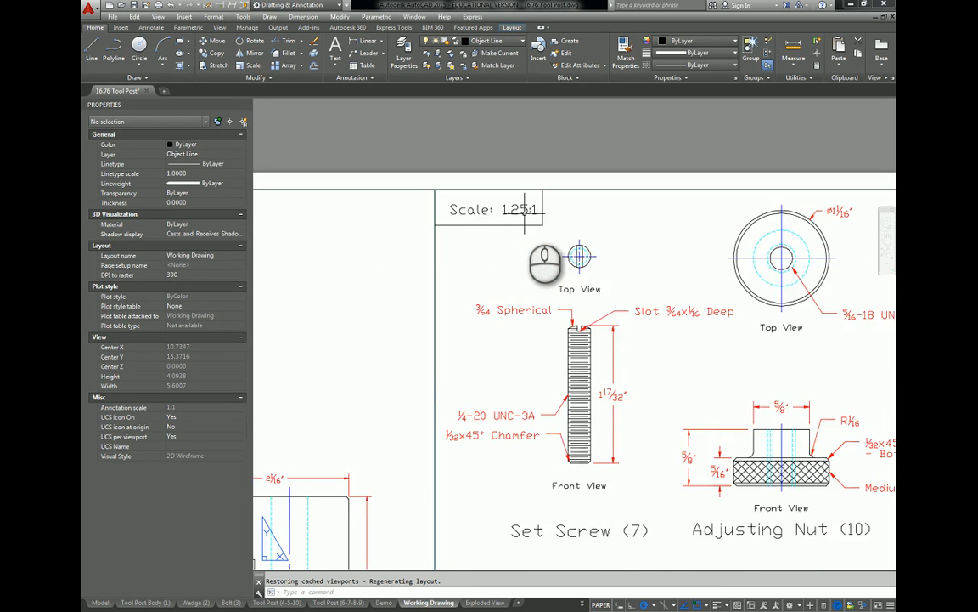
scroll(525, 211, "down", 5)
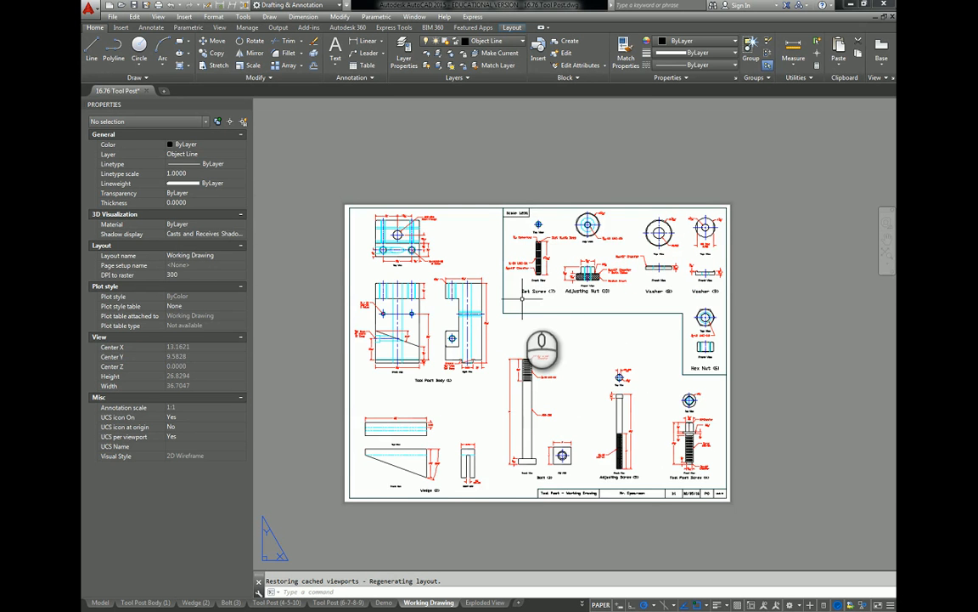
Open the Tool Post Body (1) layout and view the entire sheet with its title block
left_click(146, 602)
middle_click(485, 421)
middle_click(485, 421)
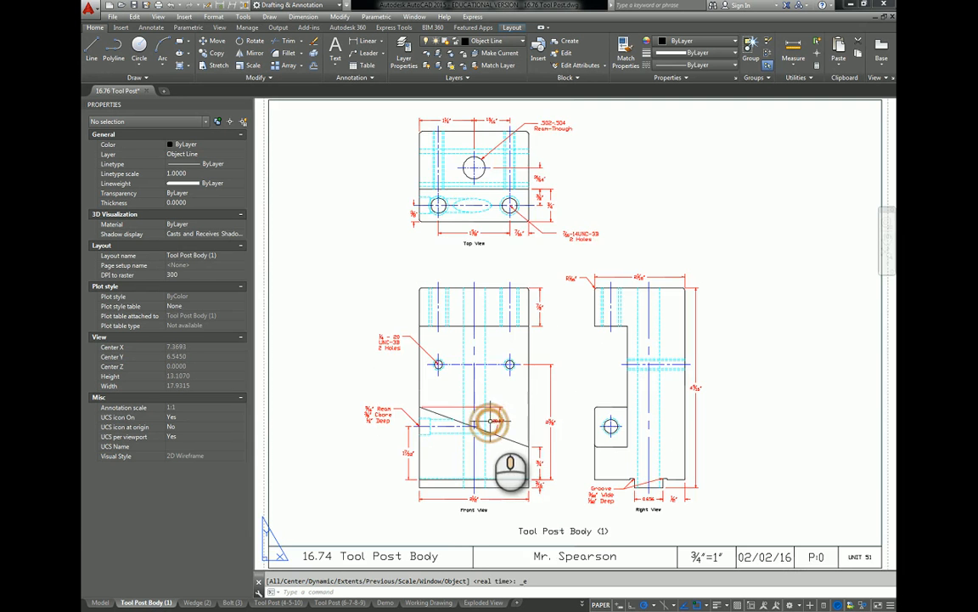
scroll(517, 382, "down", 2)
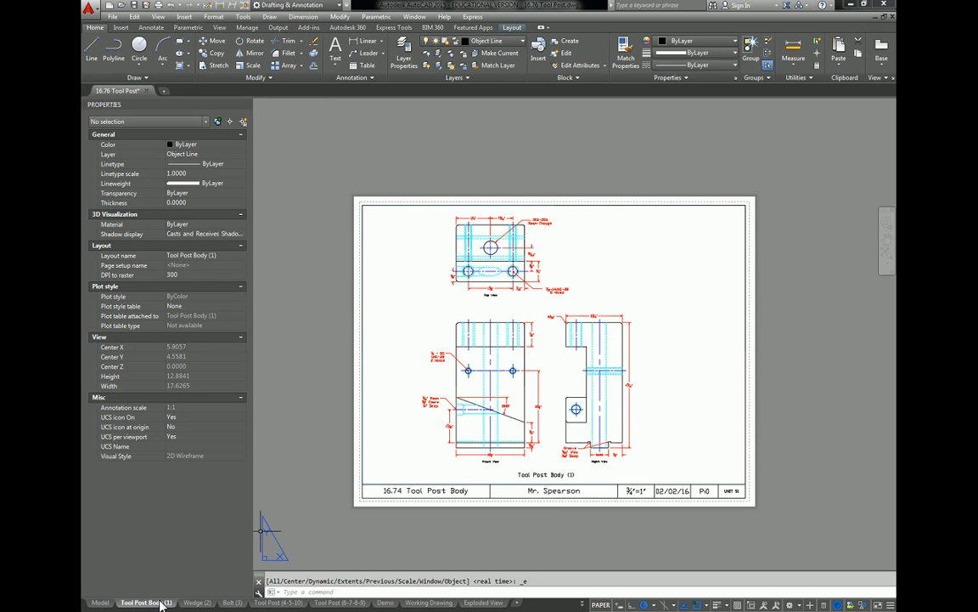
Open the Demo layout and view its empty sheet with the border, divided area and title block
mouse_move(206, 603)
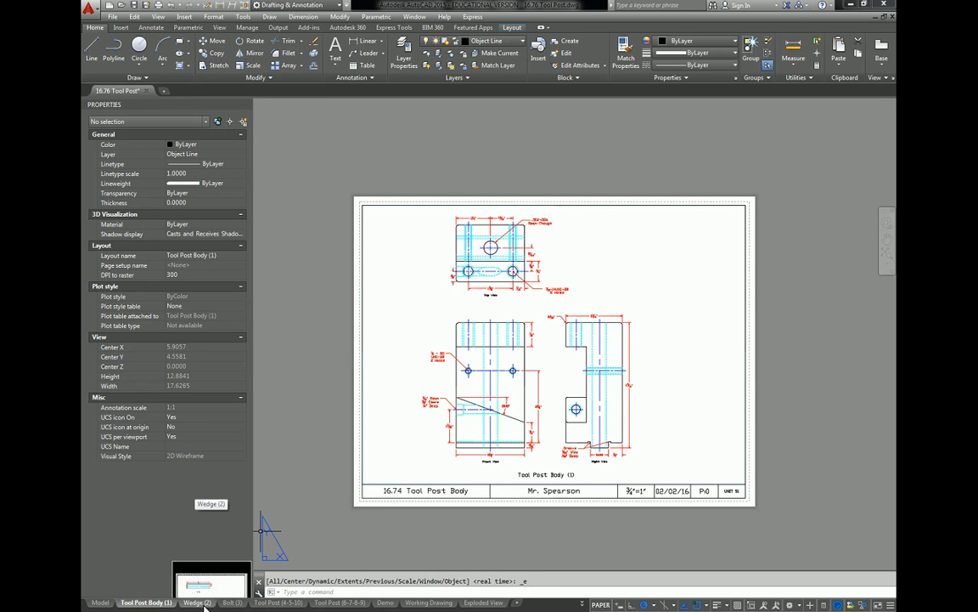
mouse_move(380, 605)
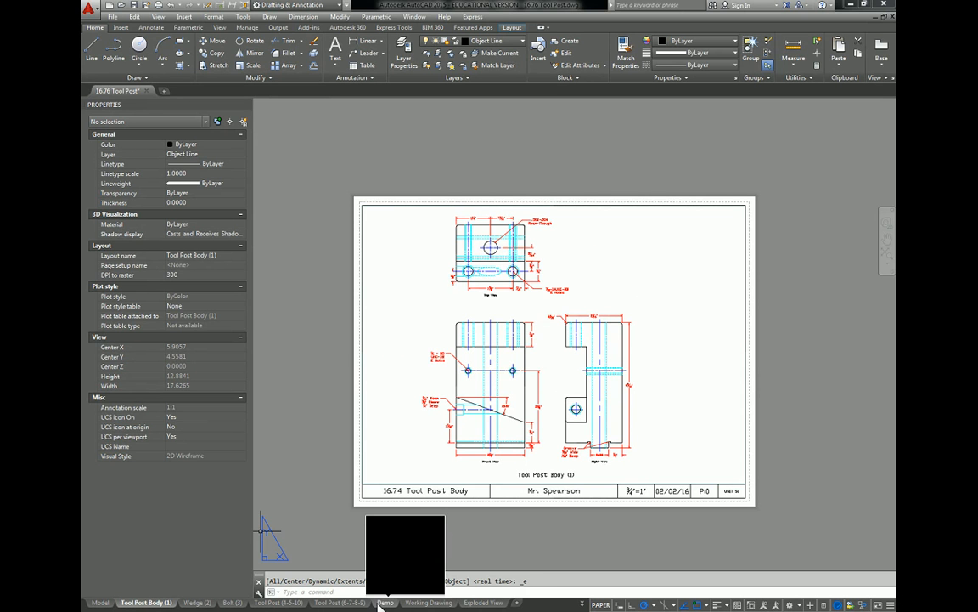
left_click(383, 602)
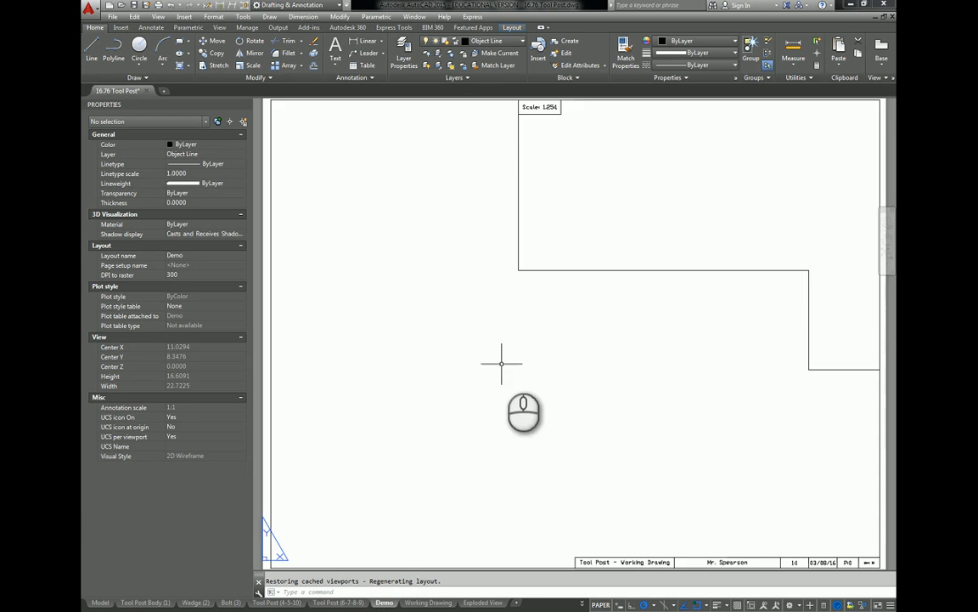
scroll(501, 371, "down", 3)
scroll(501, 371, "up", 2)
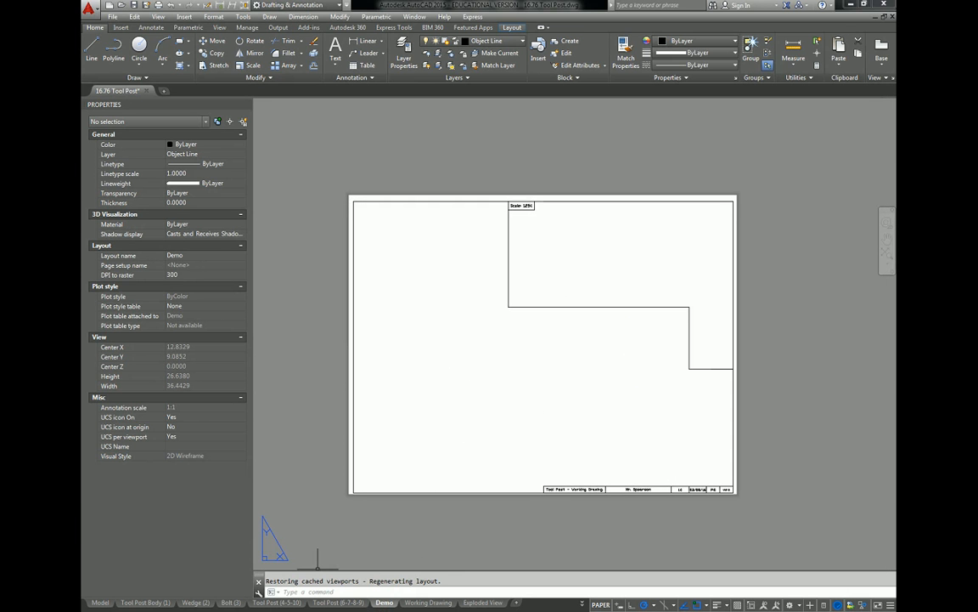
Look through the Tool Post Body (1), Wedge (2) and Bolt (3) layouts one after another
left_click(147, 602)
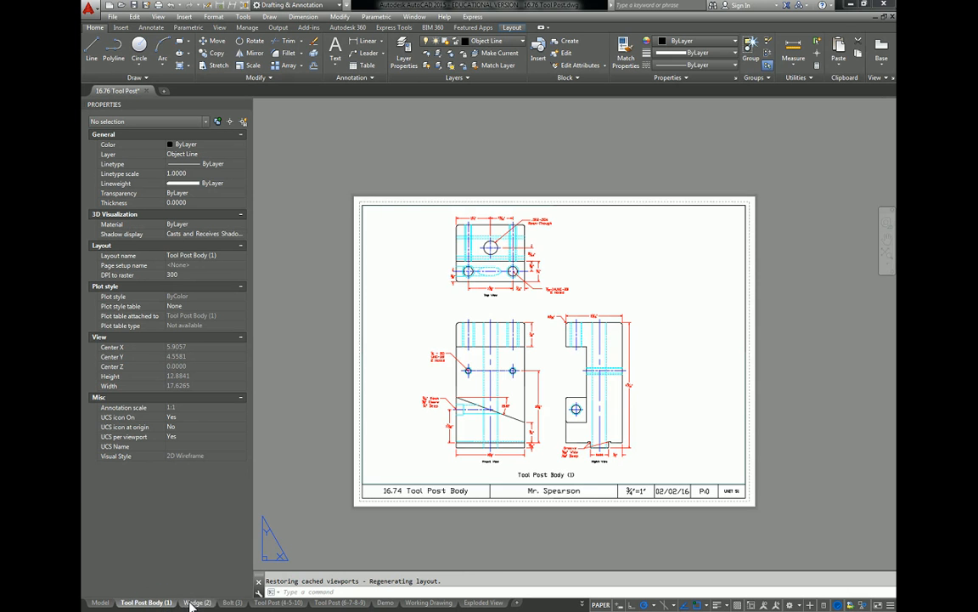
left_click(197, 602)
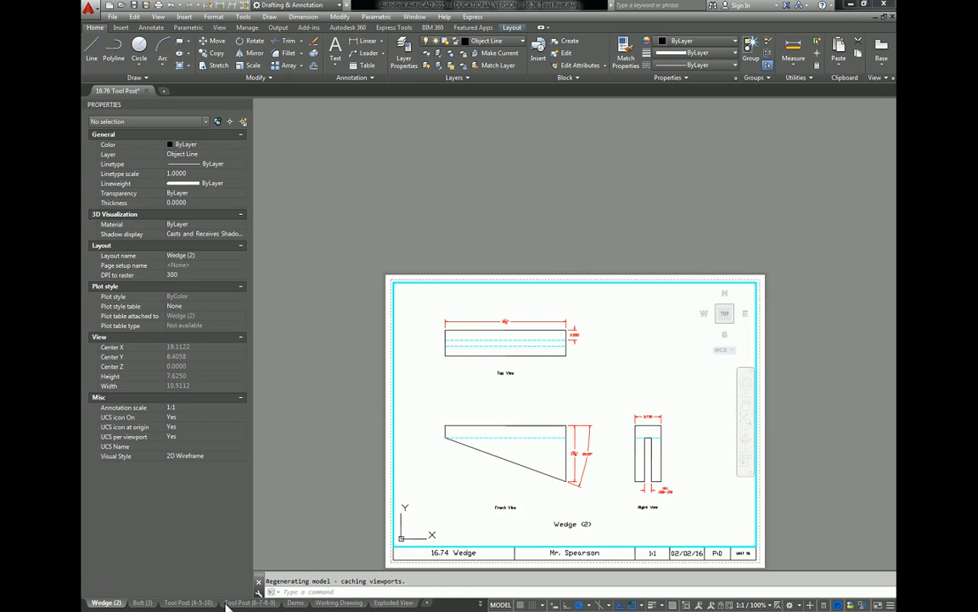
left_click(143, 602)
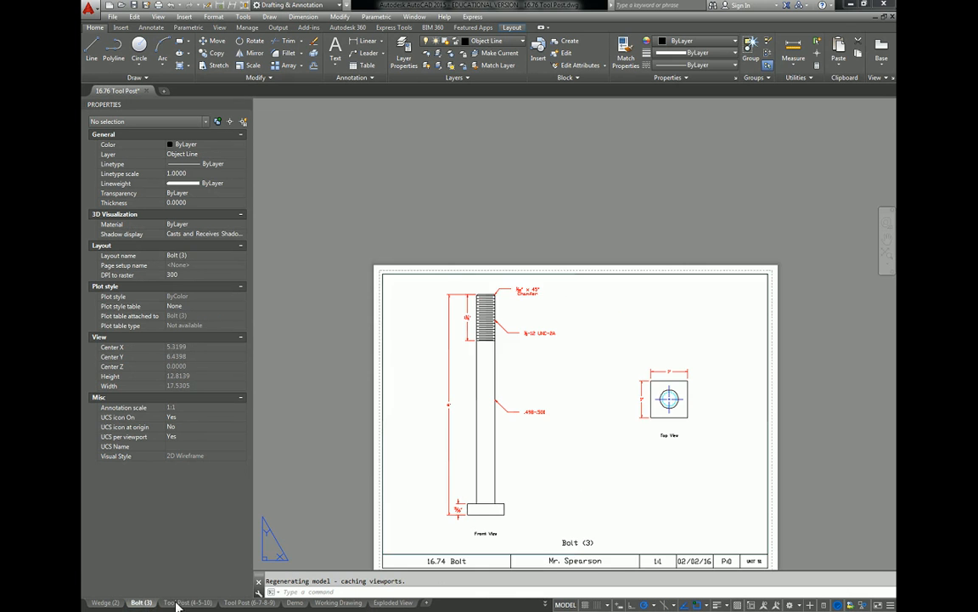
Create a copy of the Tool Post Body (1) layout and place it before the original layout
left_click(582, 600)
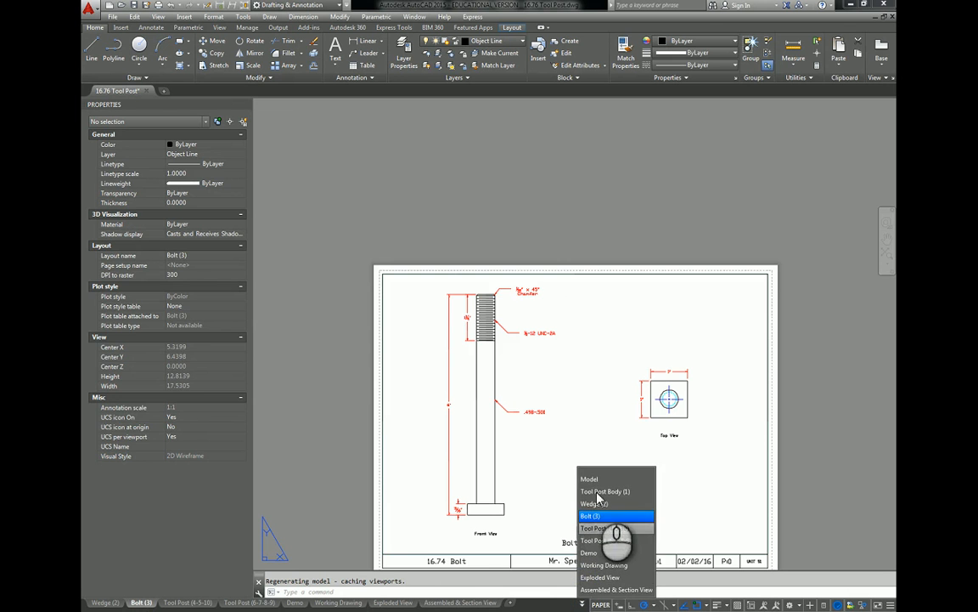
left_click(597, 481)
left_click(146, 602)
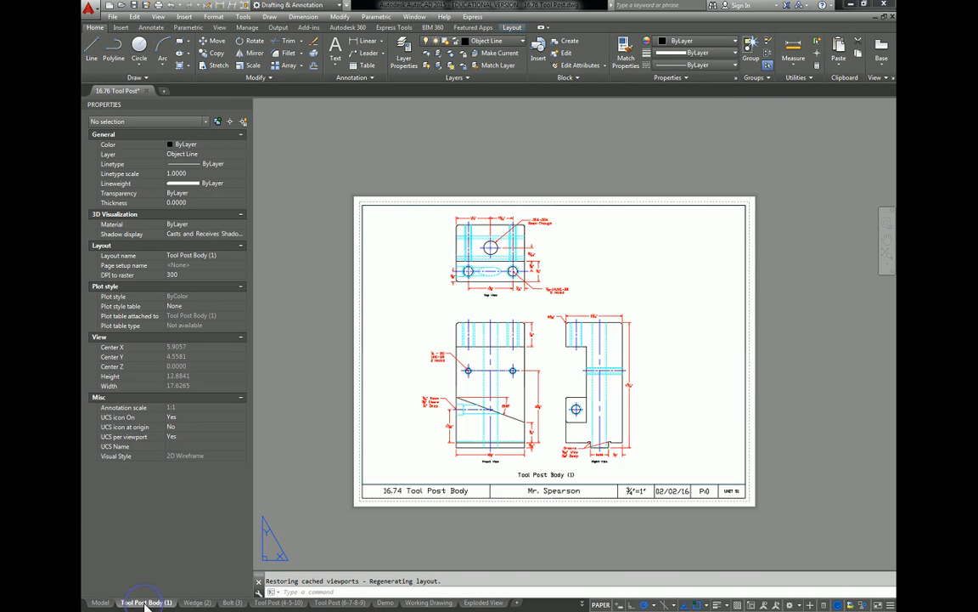
right_click(146, 602)
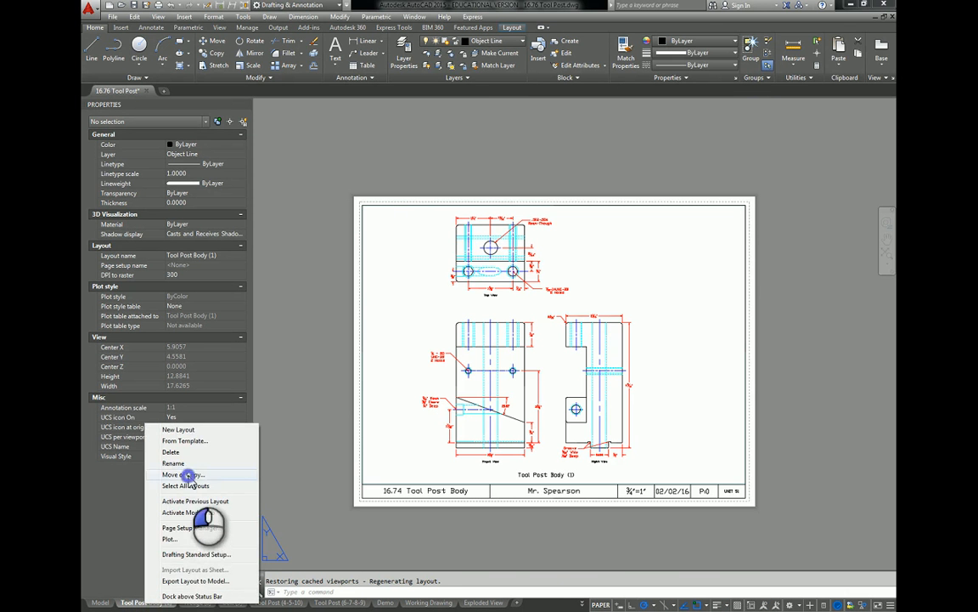
left_click(191, 479)
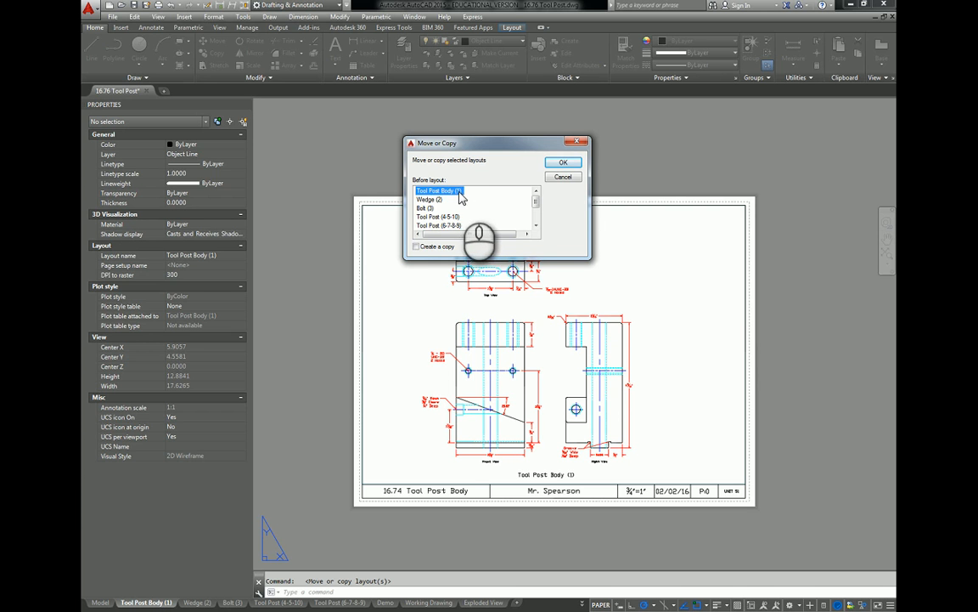
left_click(417, 246)
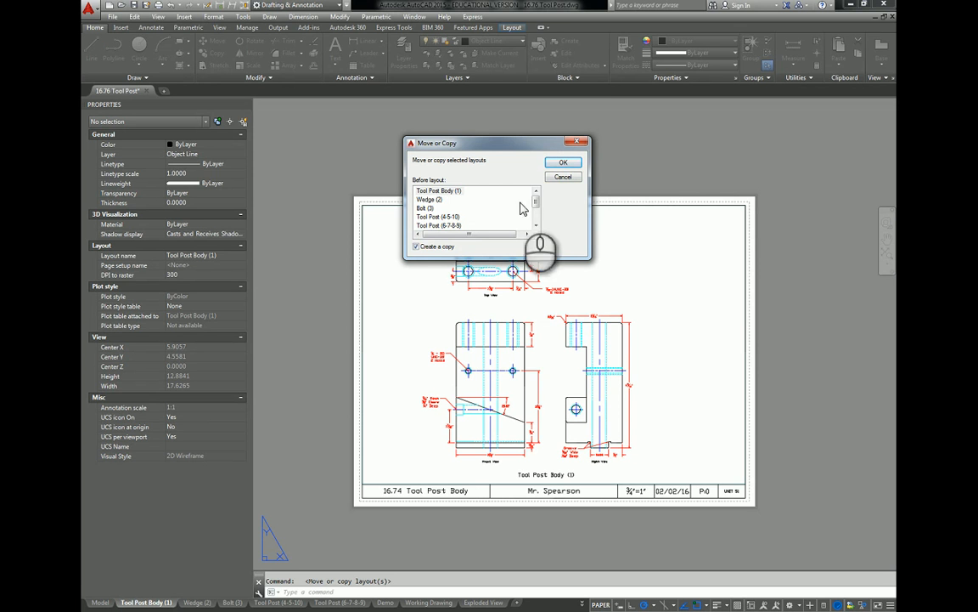
left_click(563, 164)
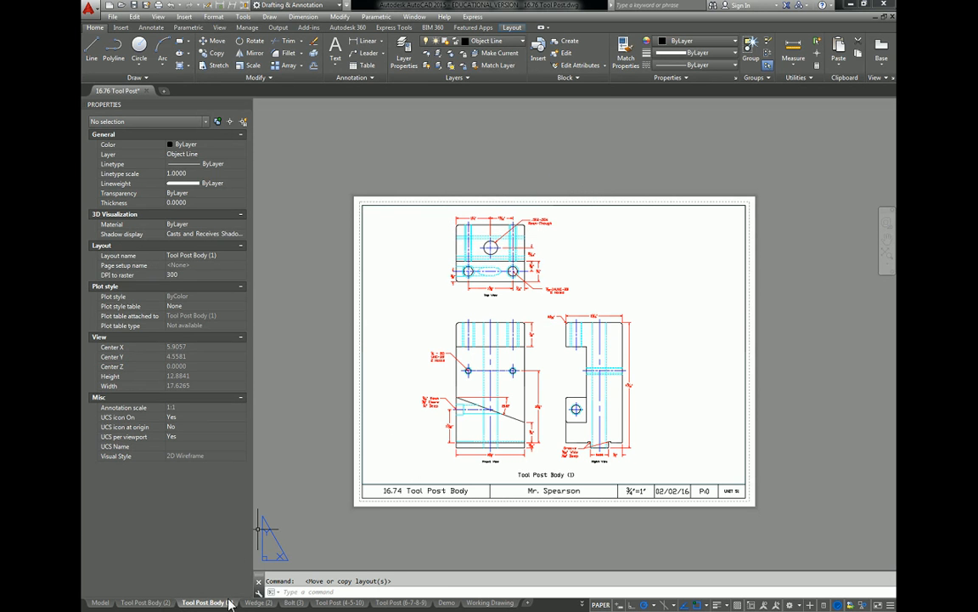
View the whole Fig. 16.74 Tool Post drawing in the Unit12Drawings PDF from OneNote's Unit 51 page, and return to AutoCAD
mouse_move(170, 603)
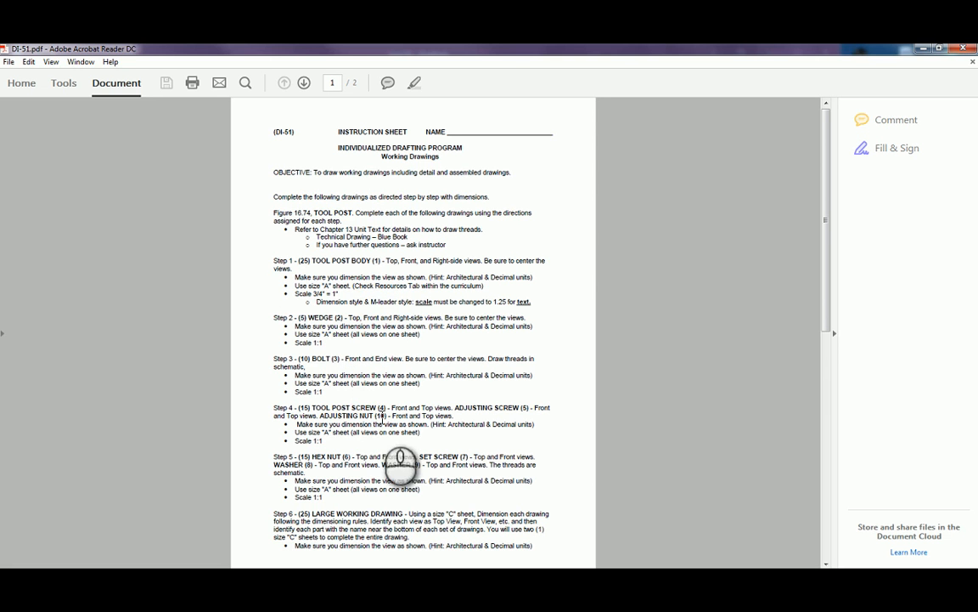
left_click(924, 48)
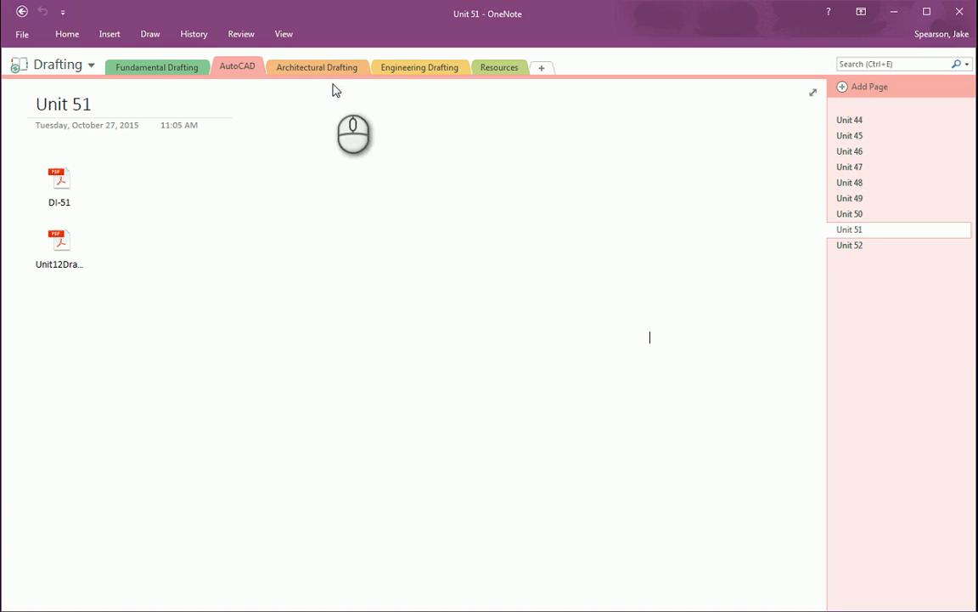
double_click(60, 242)
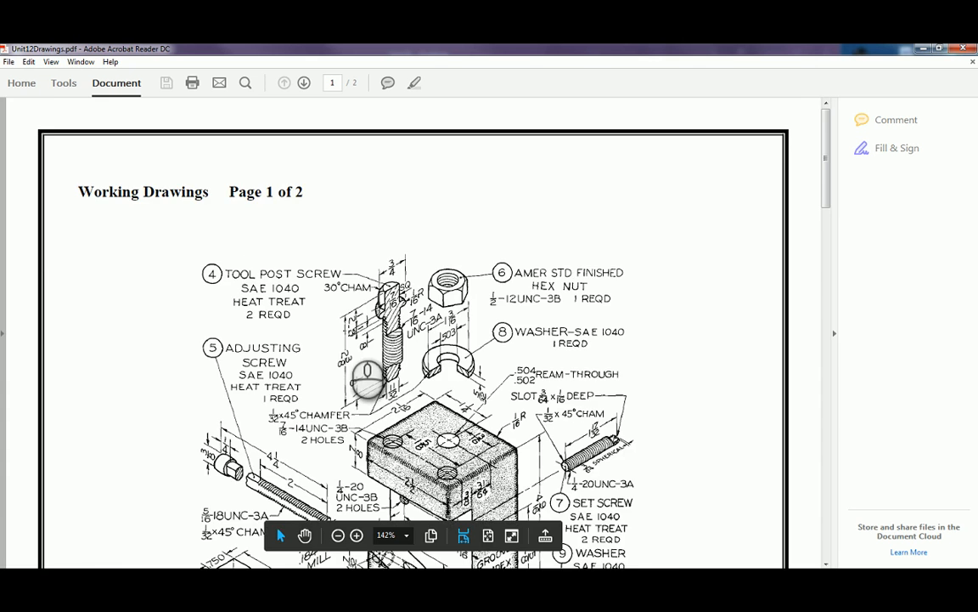
scroll(368, 379, "down", 3, "ctrl")
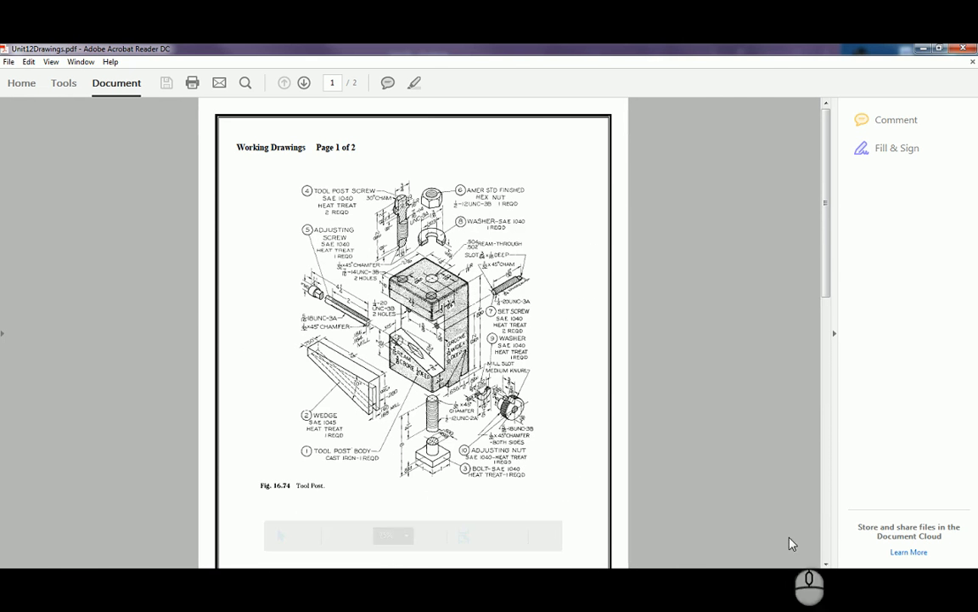
left_click(824, 585)
left_click(510, 532)
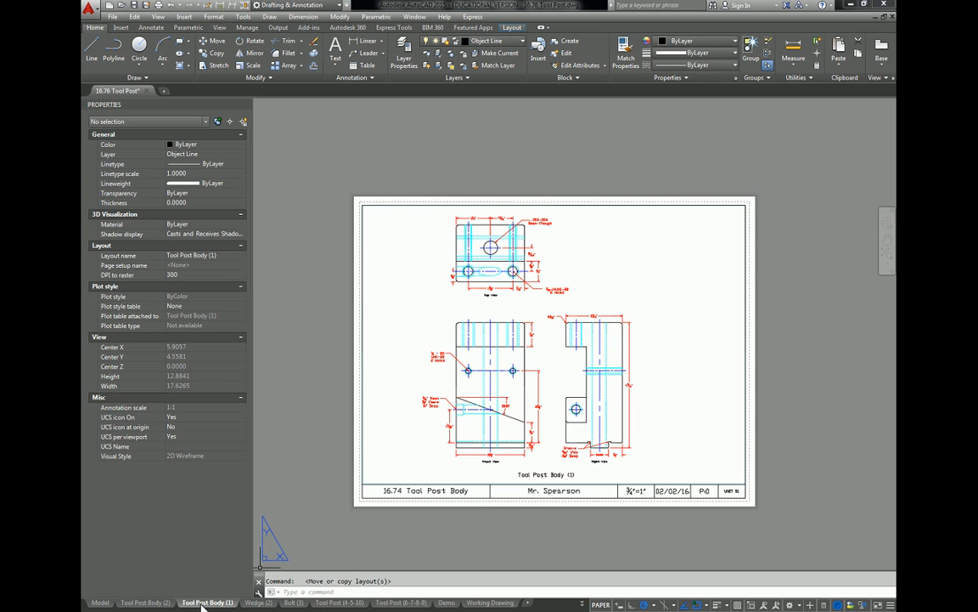
Look through the Wedge (2), Bolt (3), Tool Post (6-7-8-9) and copied Tool Post Body (2) layouts, ending in model space
left_click(259, 602)
left_click(291, 602)
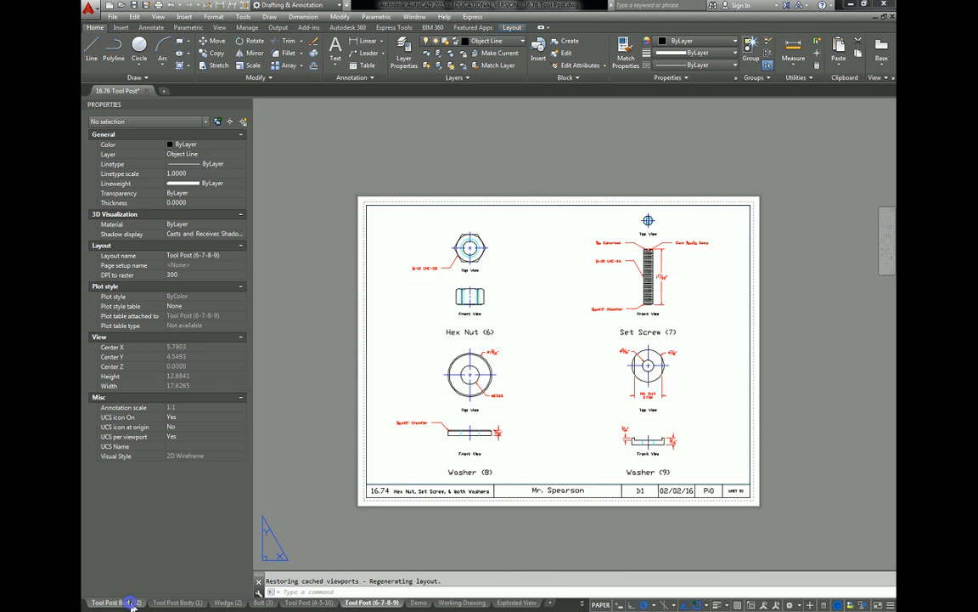
left_click(127, 602)
left_click(575, 604)
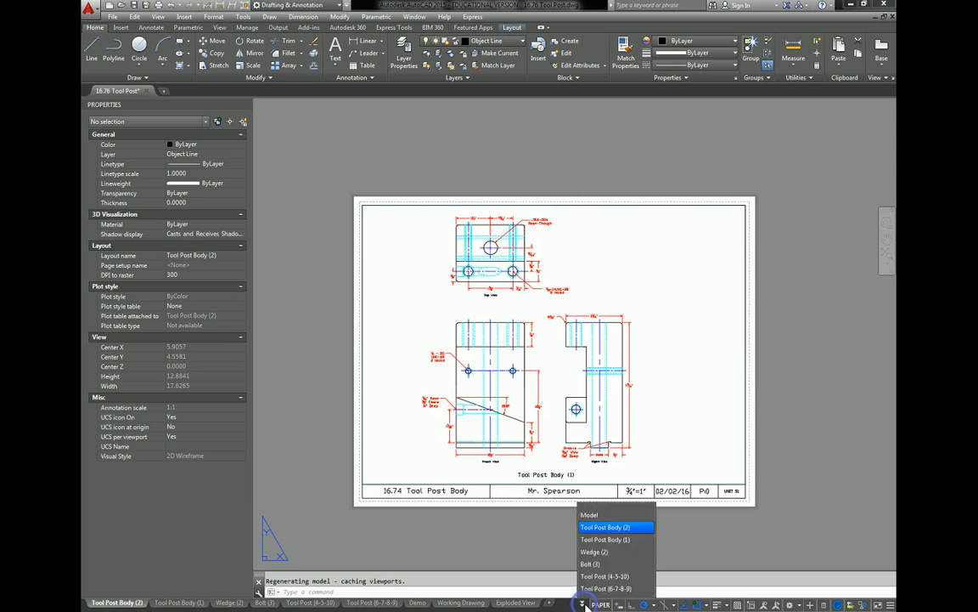
left_click(552, 456)
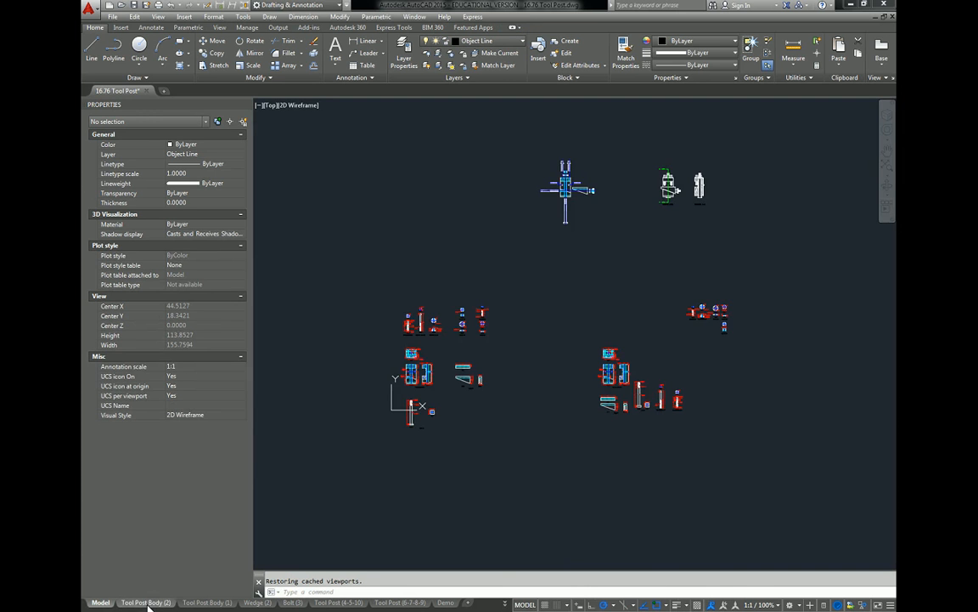
Rename the copied Tool Post Body (2) layout as DEMO2
left_click(147, 603)
right_click(148, 603)
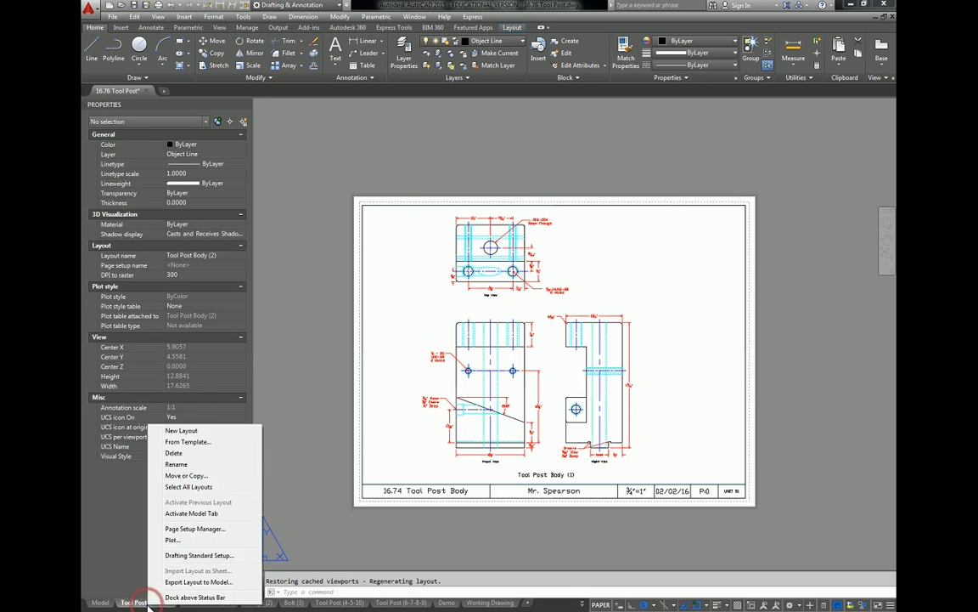
left_click(176, 464)
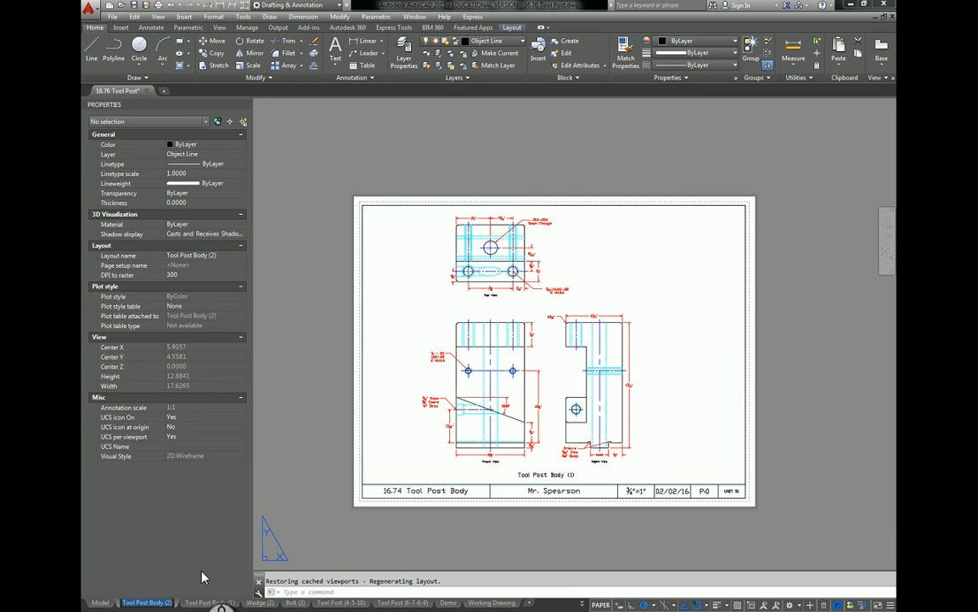
type("jksdfn")
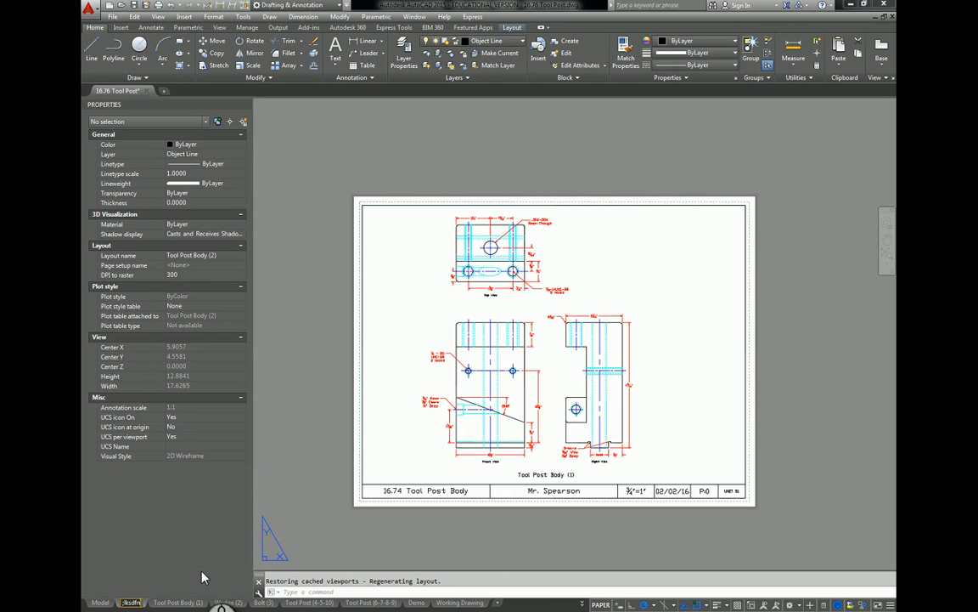
left_click(123, 602)
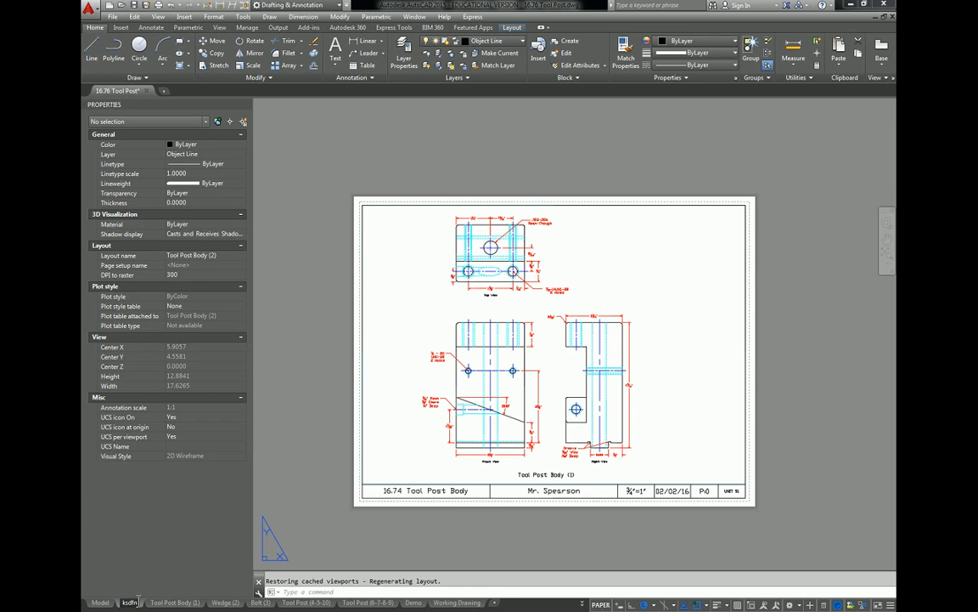
key("BackSpace")
key("BackSpace")
key("BackSpace")
key("BackSpace")
key("BackSpace")
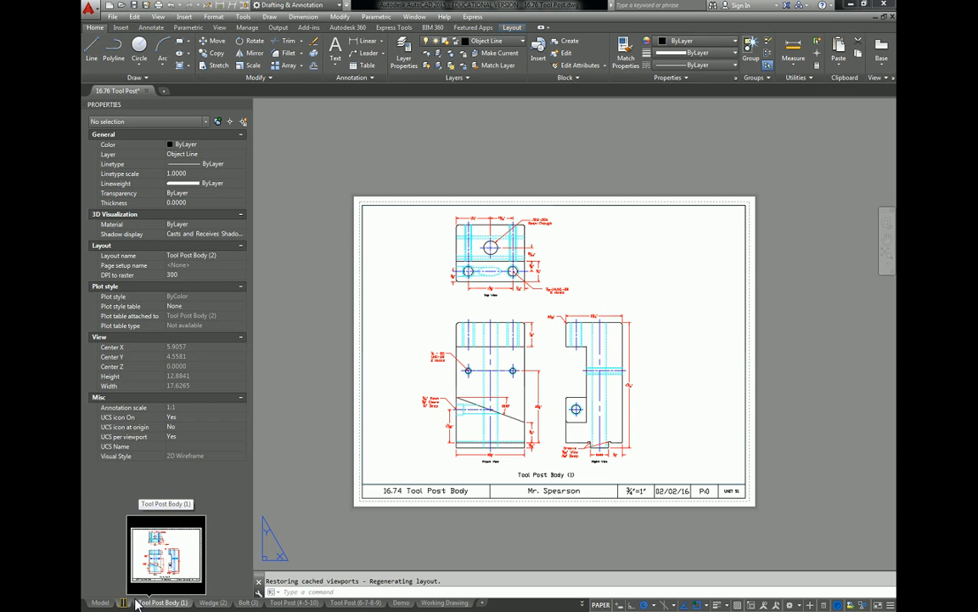
type("DE")
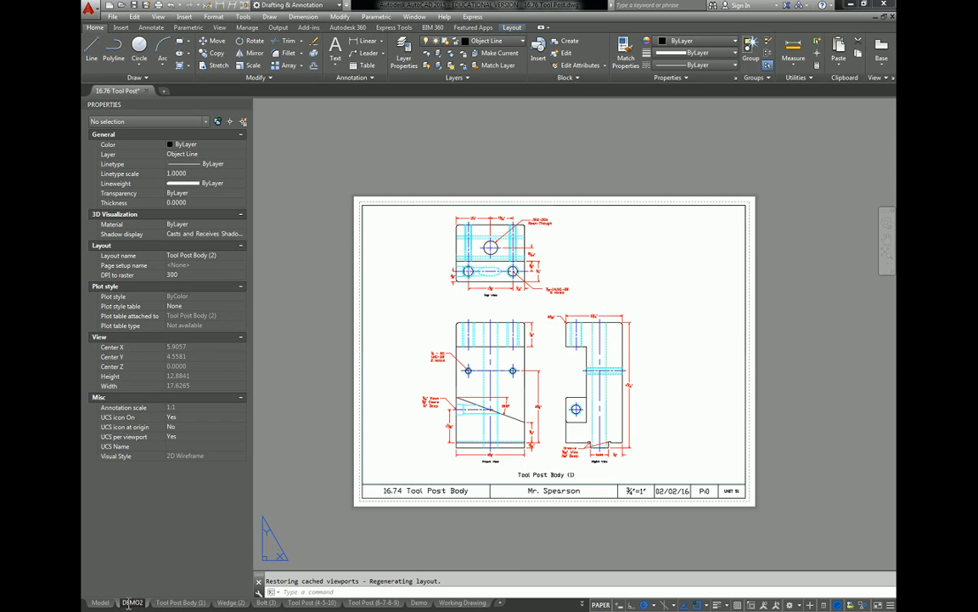
type("MO2")
key("Return")
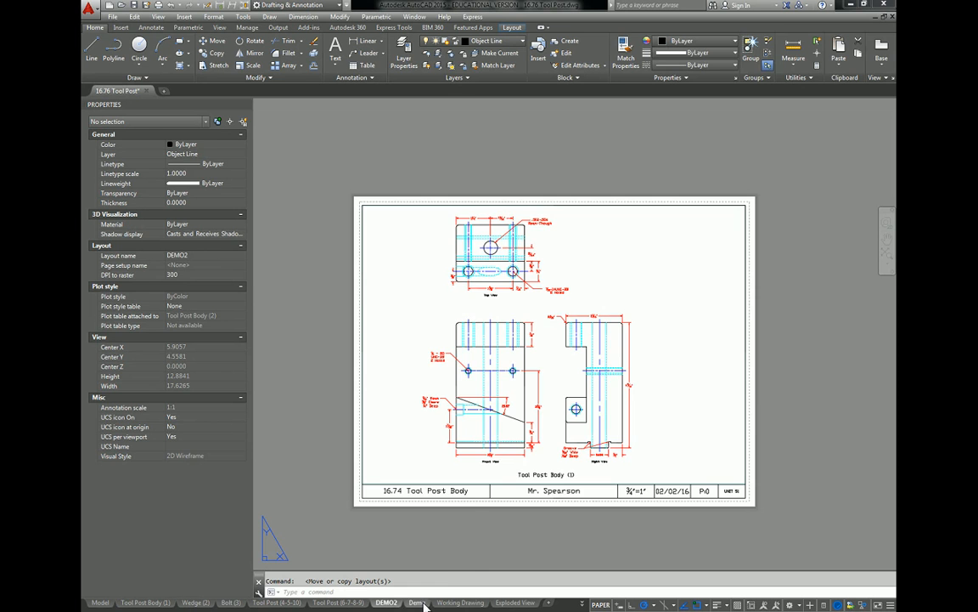
Modify the DEMO2 layout's page setup to use the HHS CAD LAB Plotter (HP DesignJet 800)
left_click(423, 603)
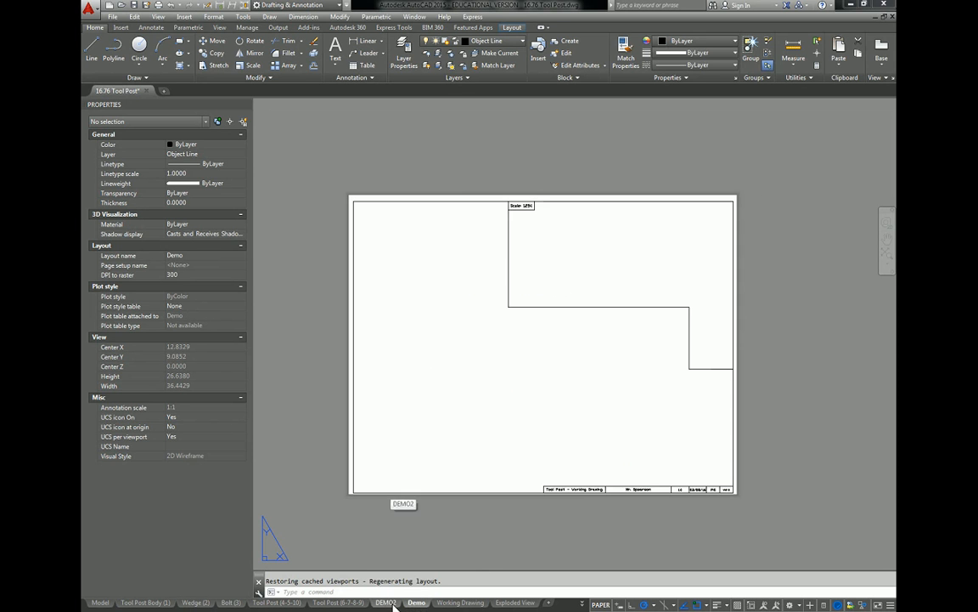
left_click(392, 604)
right_click(390, 603)
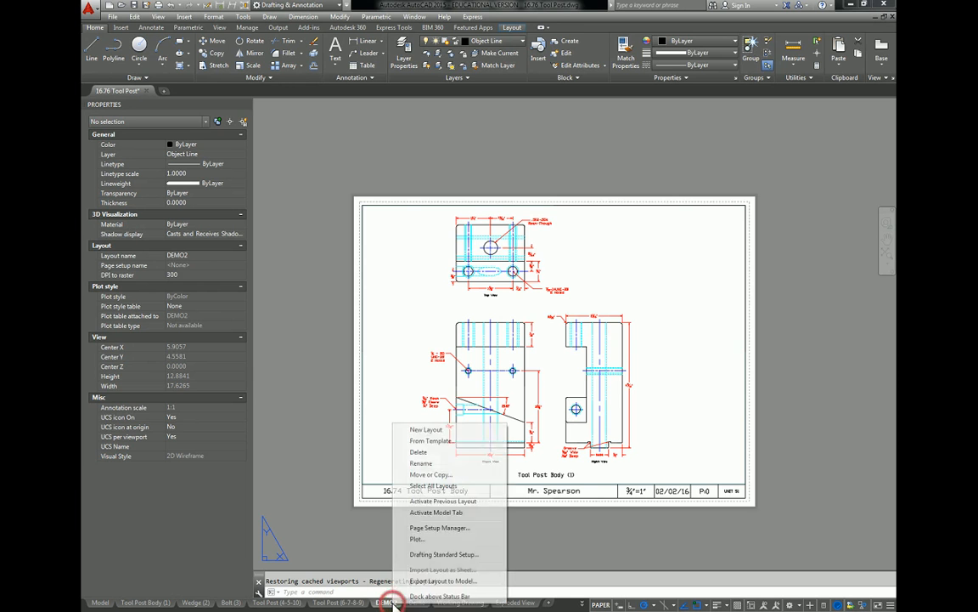
left_click(432, 530)
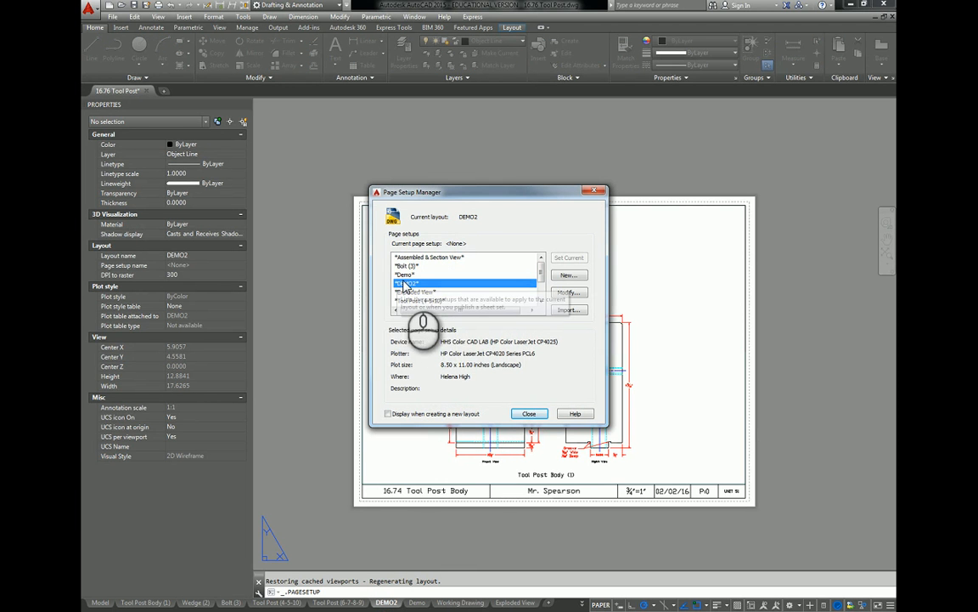
left_click(567, 291)
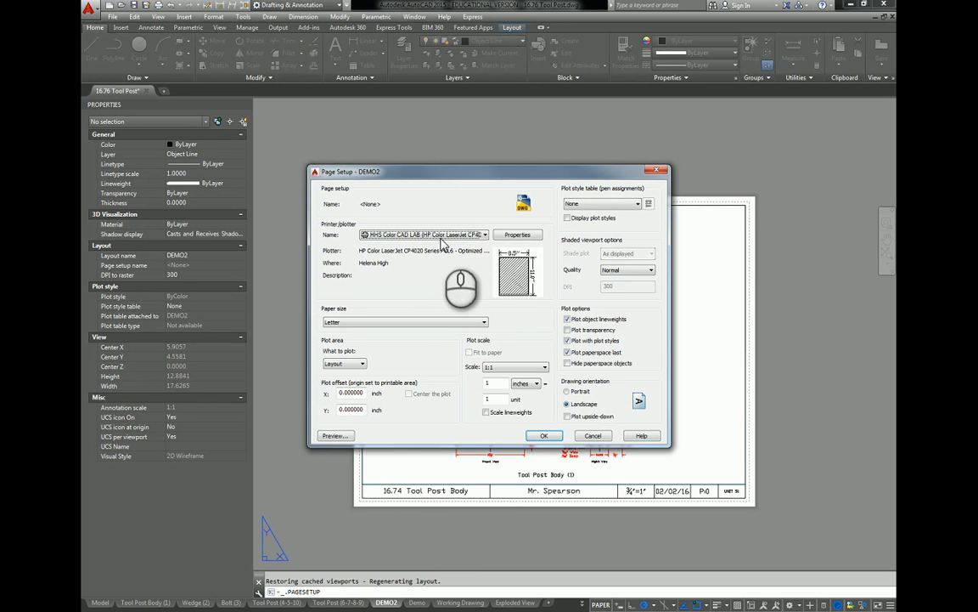
left_click(442, 235)
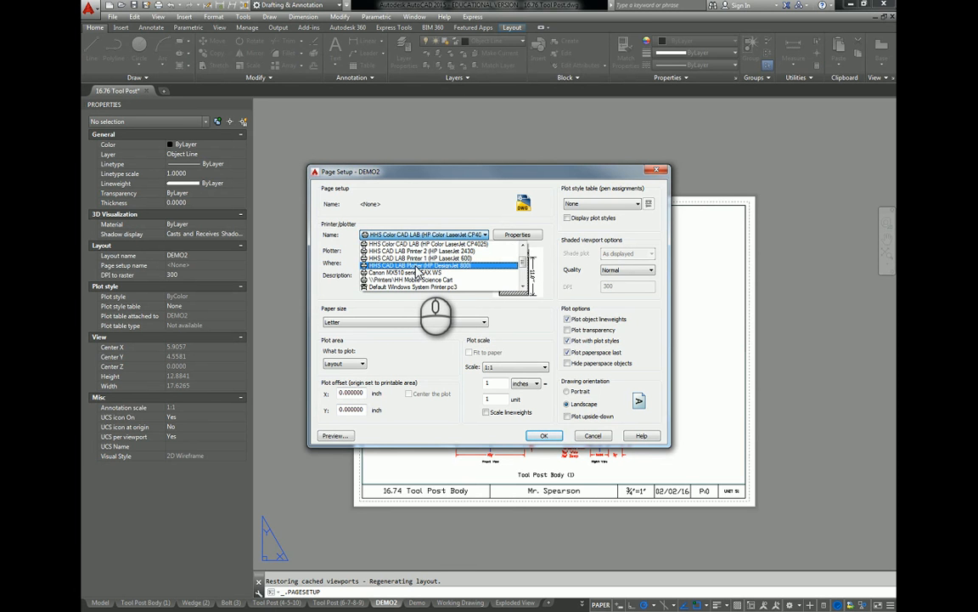
left_click(416, 267)
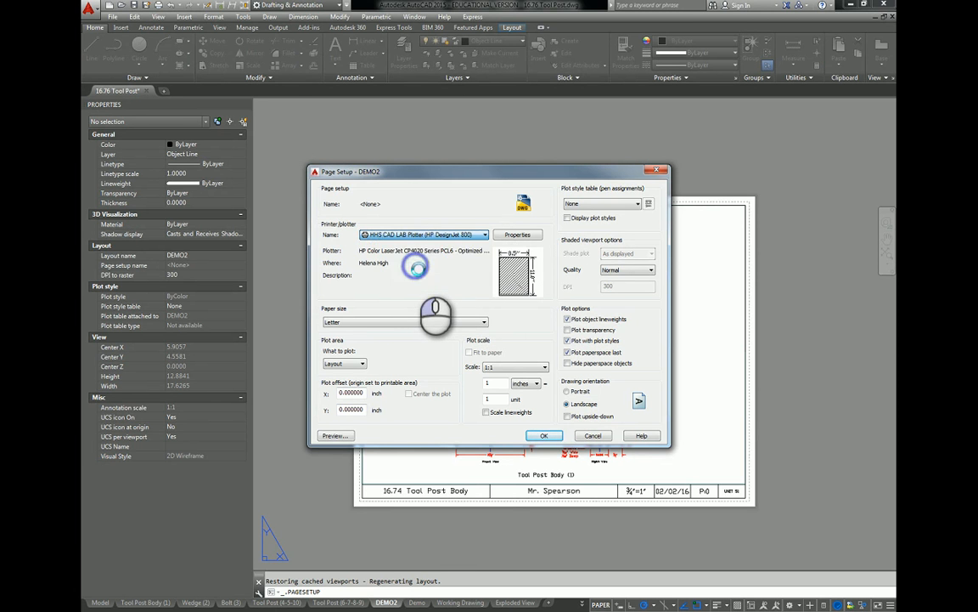
Set DEMO2's paper size to Oversize: ANSI C (landscape), apply the page setup and view the entire sheet
left_click(409, 323)
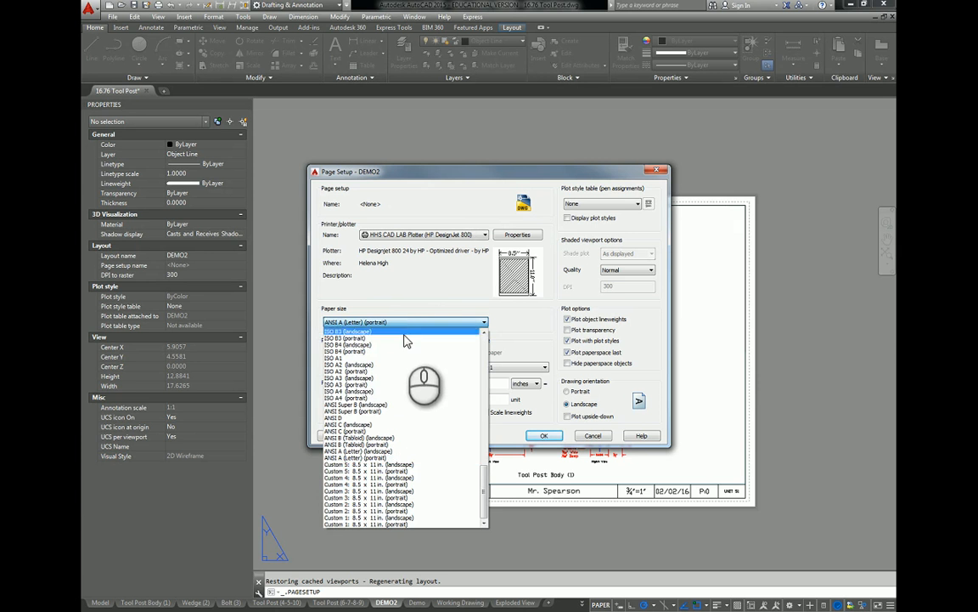
left_click_drag(481, 484, 476, 342)
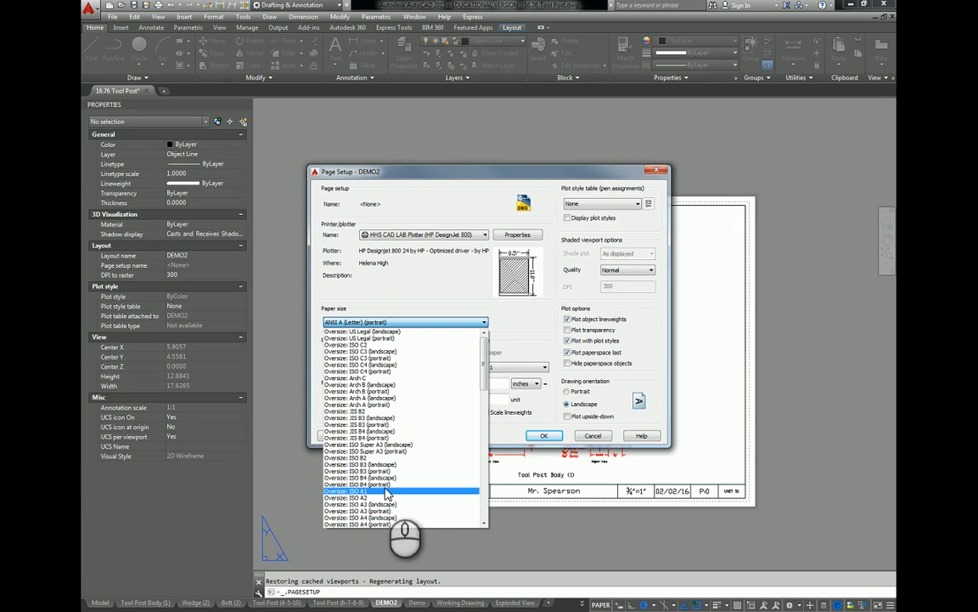
scroll(382, 499, "down", 2)
scroll(381, 501, "down", 1)
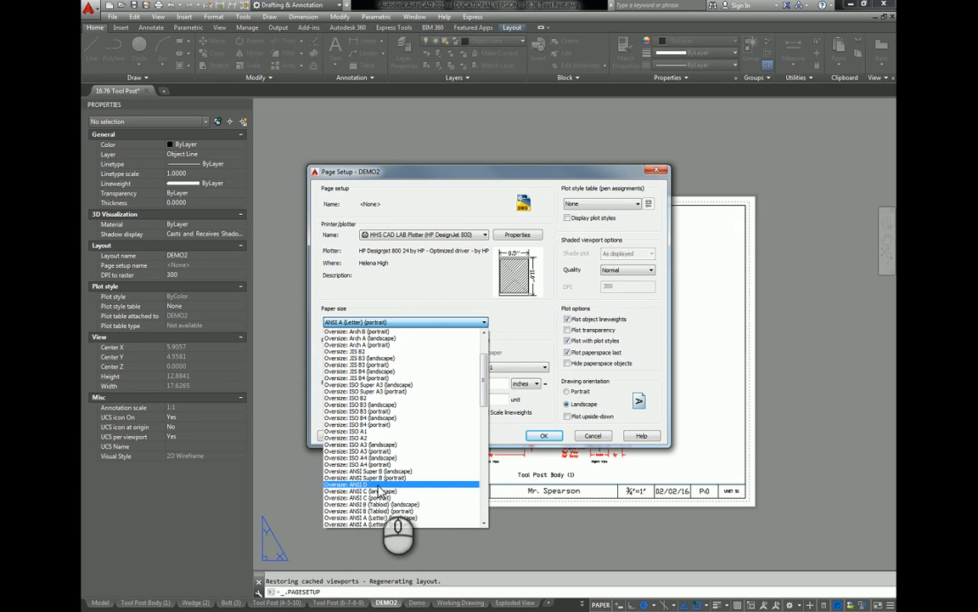
scroll(384, 493, "down", 1)
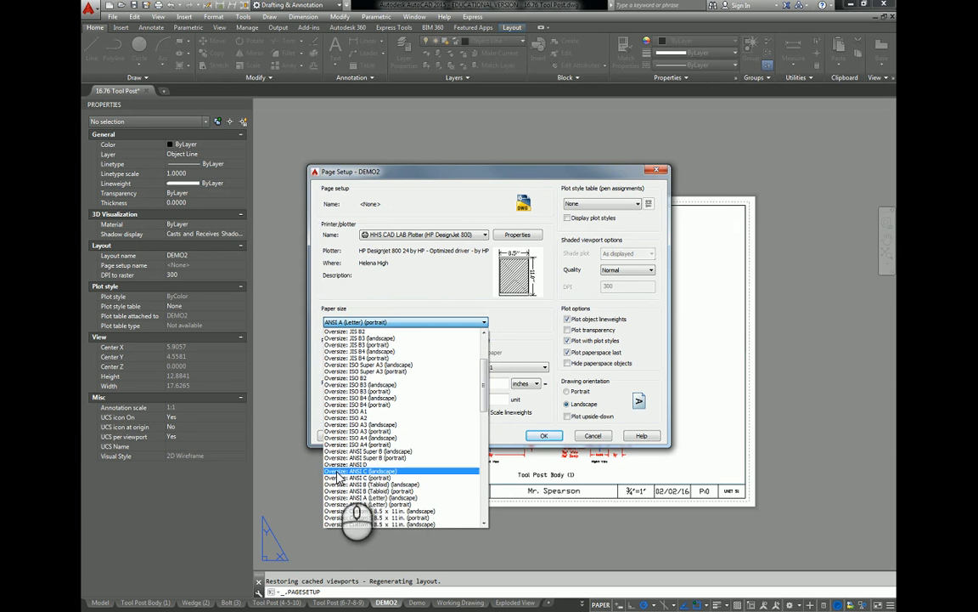
left_click(372, 471)
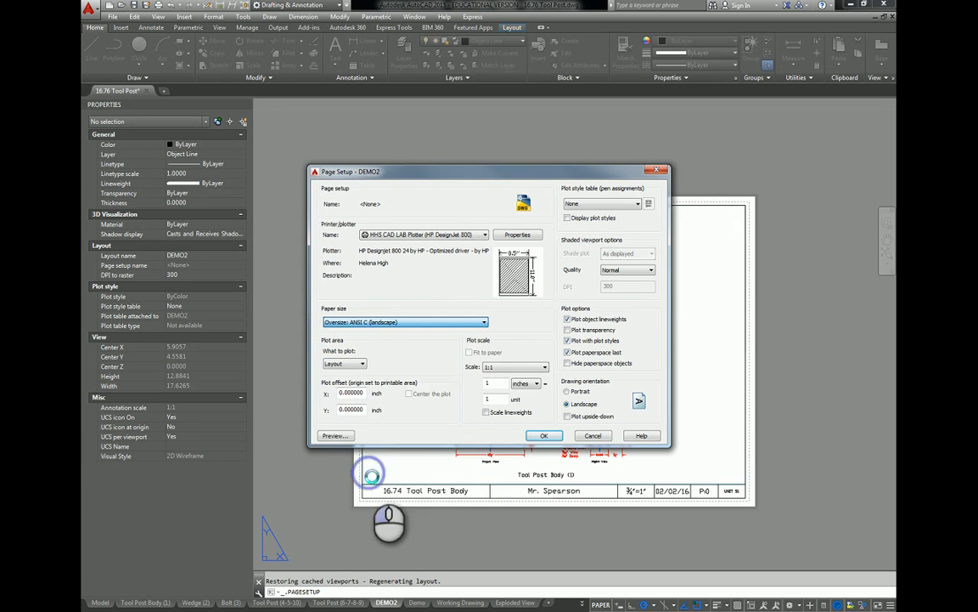
mouse_move(533, 270)
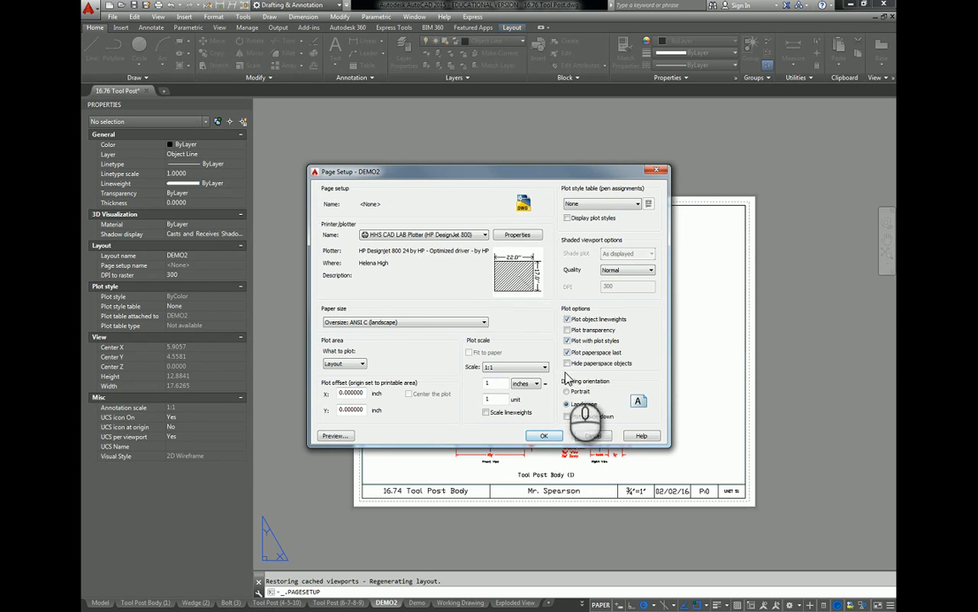
left_click(544, 437)
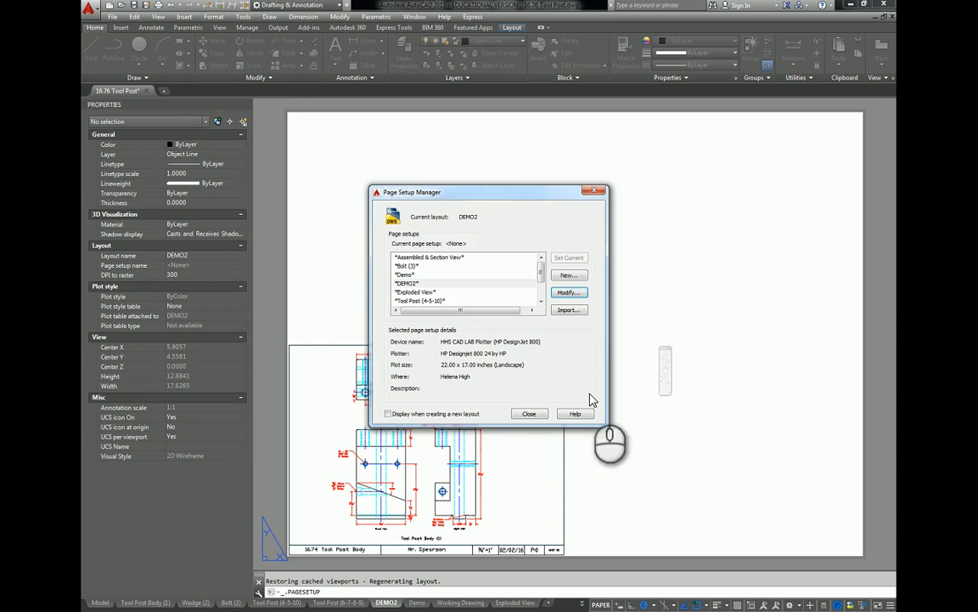
left_click(528, 414)
scroll(649, 401, "down", 2)
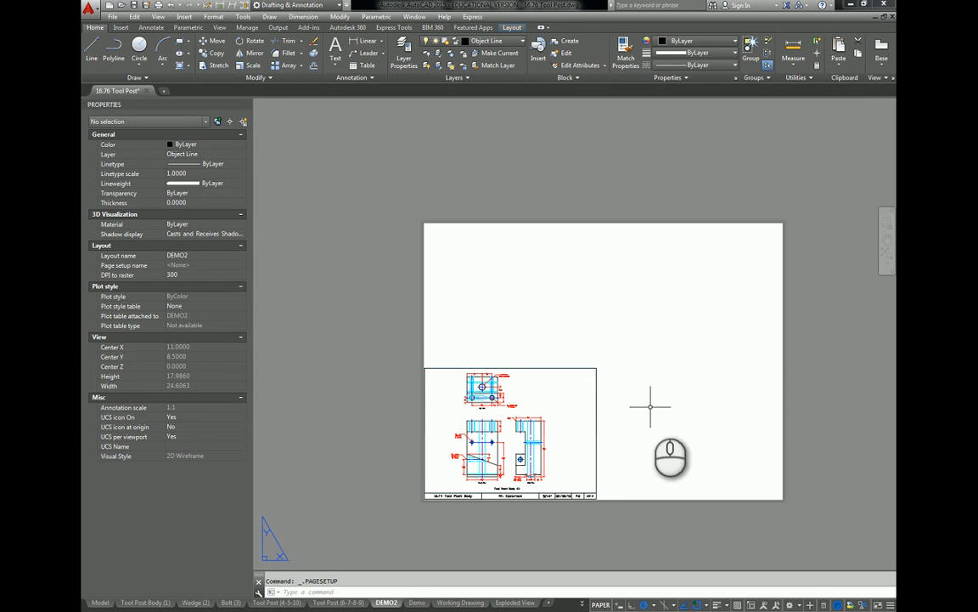
Review the Step 6 large working drawing instructions in DI-51.pdf and the example sheet in Working Drawing Setup - Decimal.pdf in Acrobat Reader
scroll(595, 410, "down", 1)
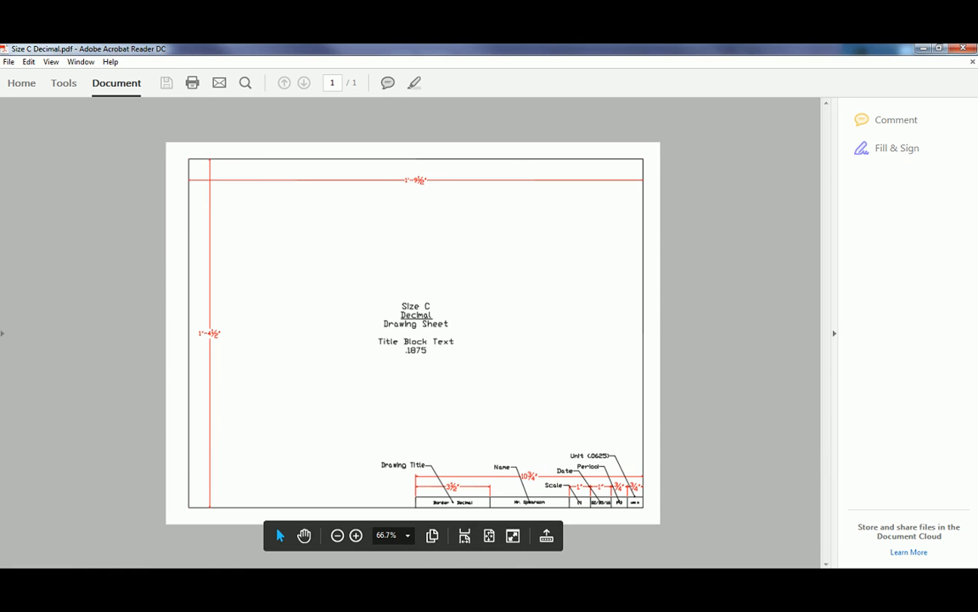
mouse_move(833, 579)
left_click(552, 527)
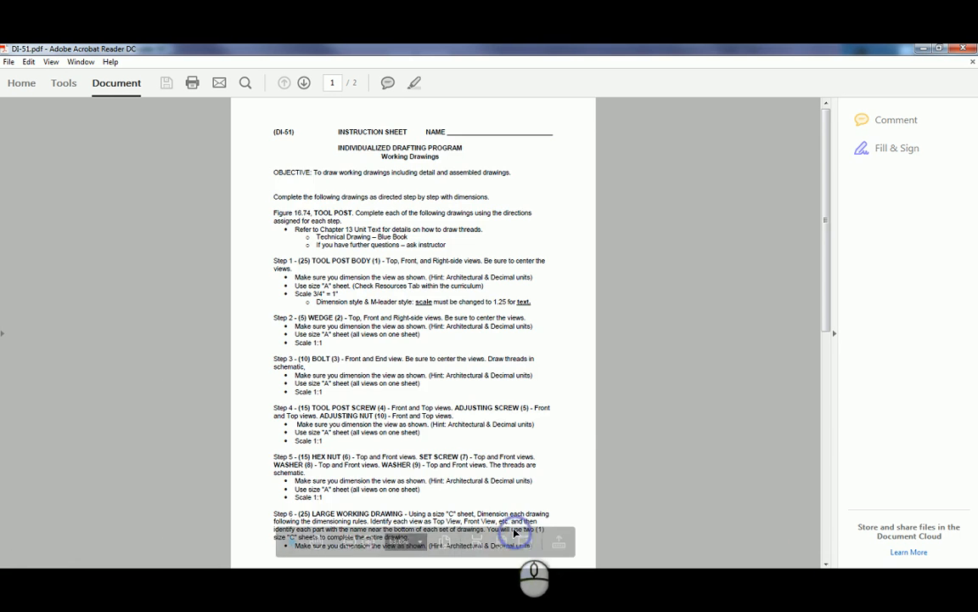
scroll(404, 510, "down", 3)
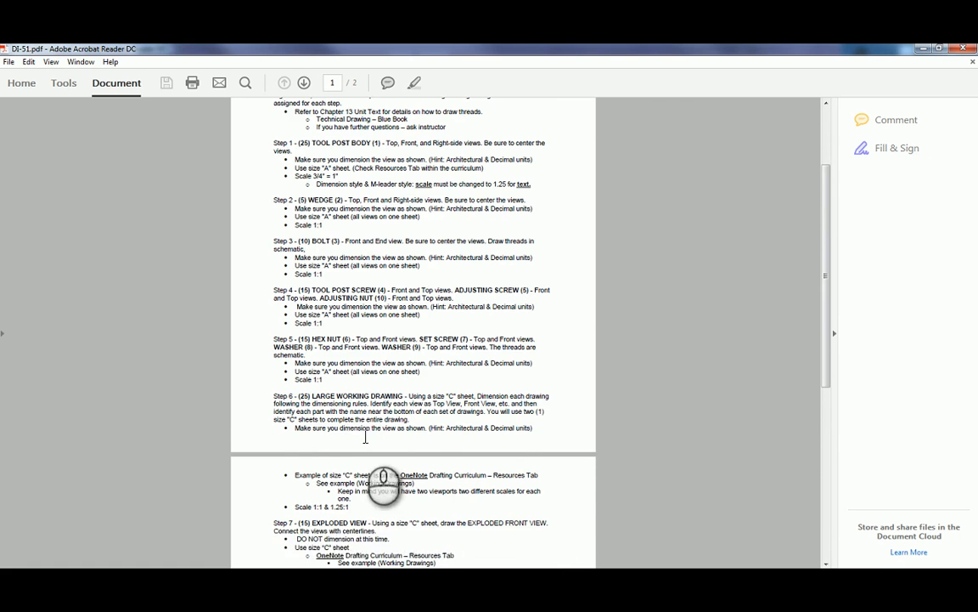
scroll(362, 431, "down", 1)
scroll(355, 395, "down", 1)
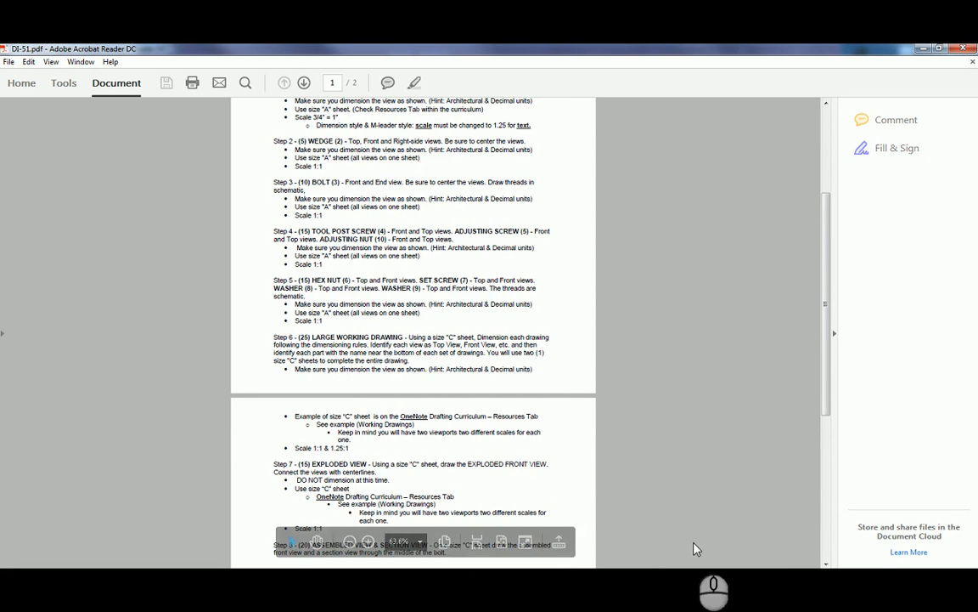
mouse_move(698, 574)
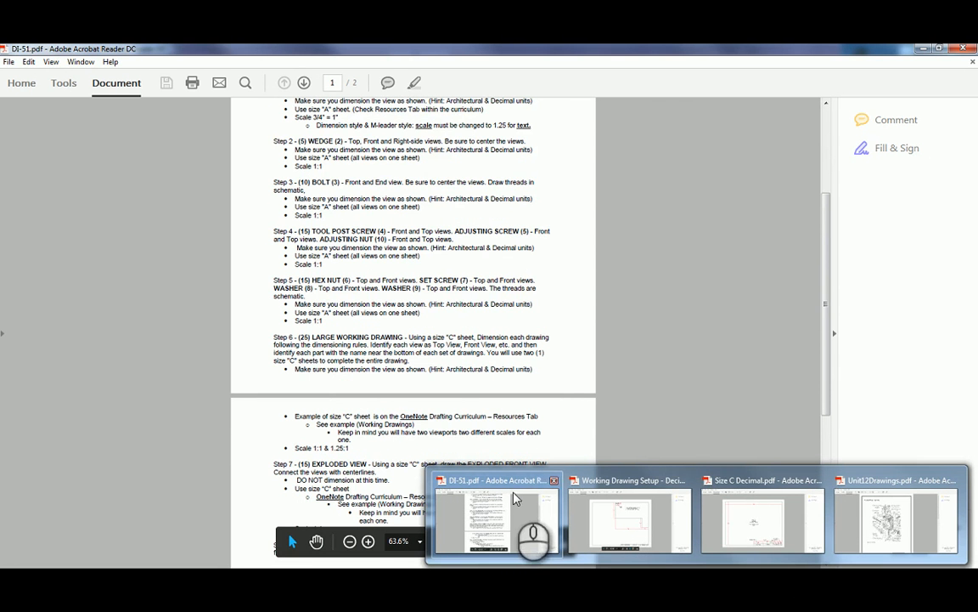
left_click(646, 530)
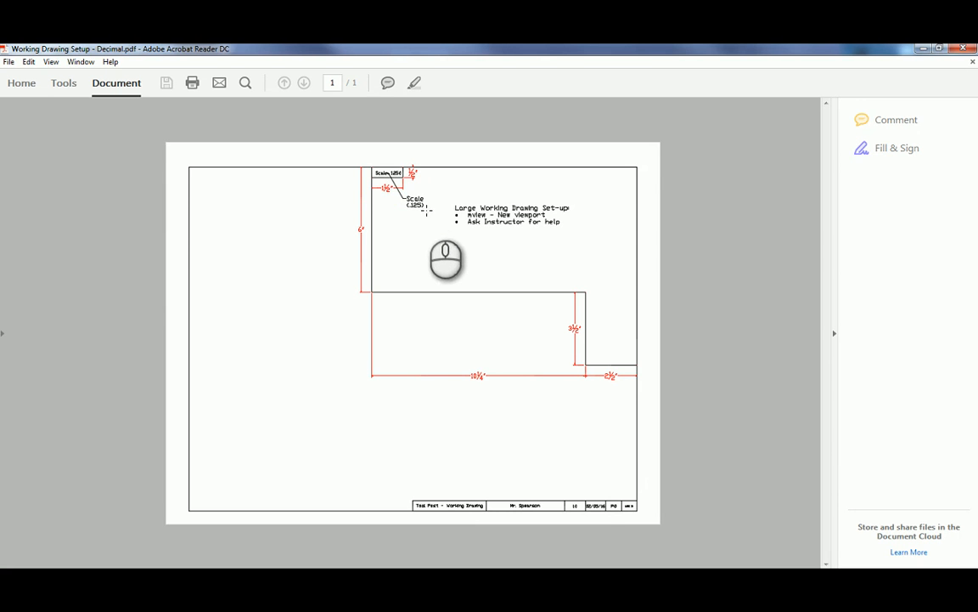
Switch to AutoCAD and erase the copied viewport, border and title block from the DEMO2 layout
mouse_move(559, 486)
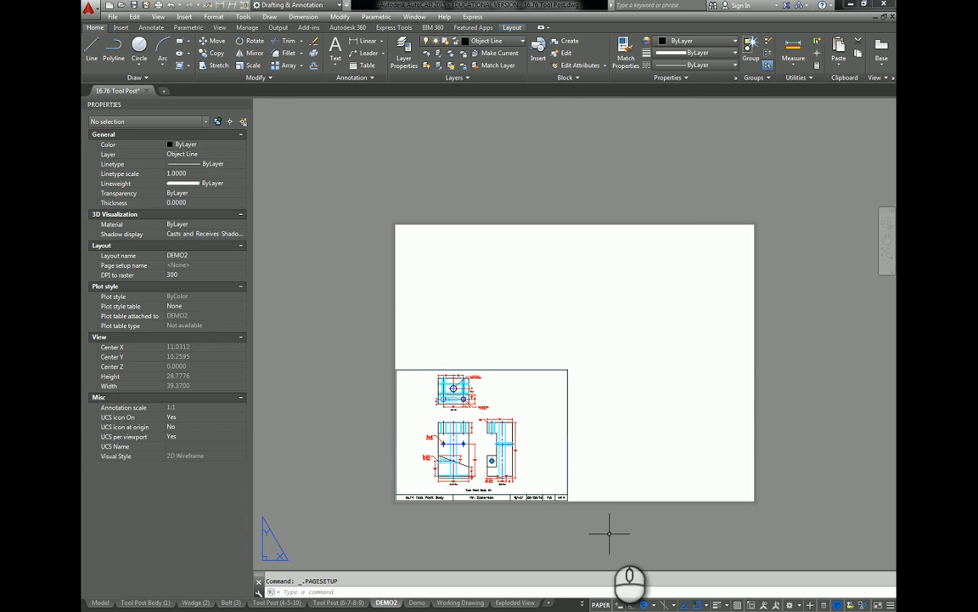
mouse_move(609, 533)
left_mouse_down()
mouse_move(322, 404)
mouse_move(660, 349)
mouse_move(655, 357)
left_mouse_up()
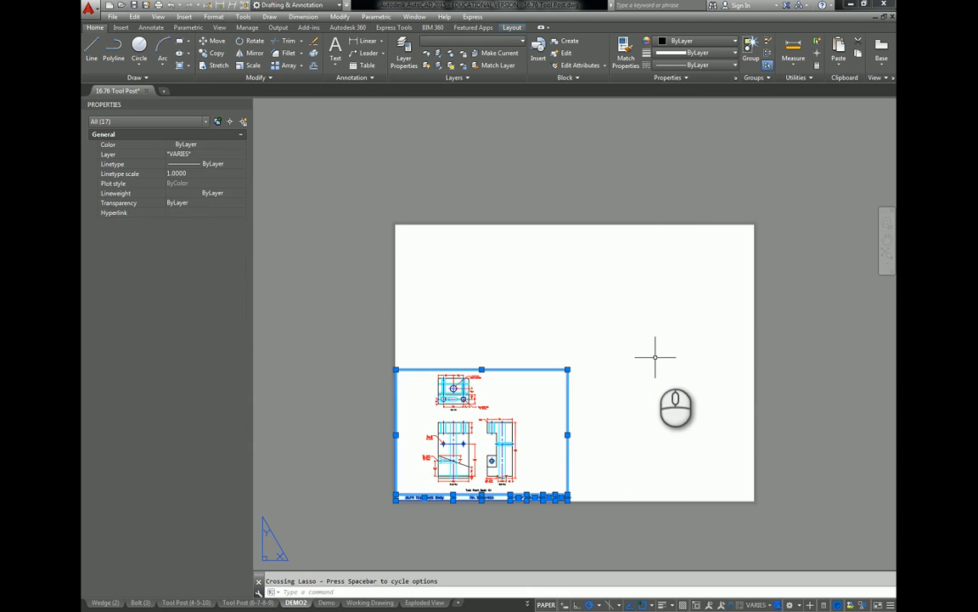
key("Delete")
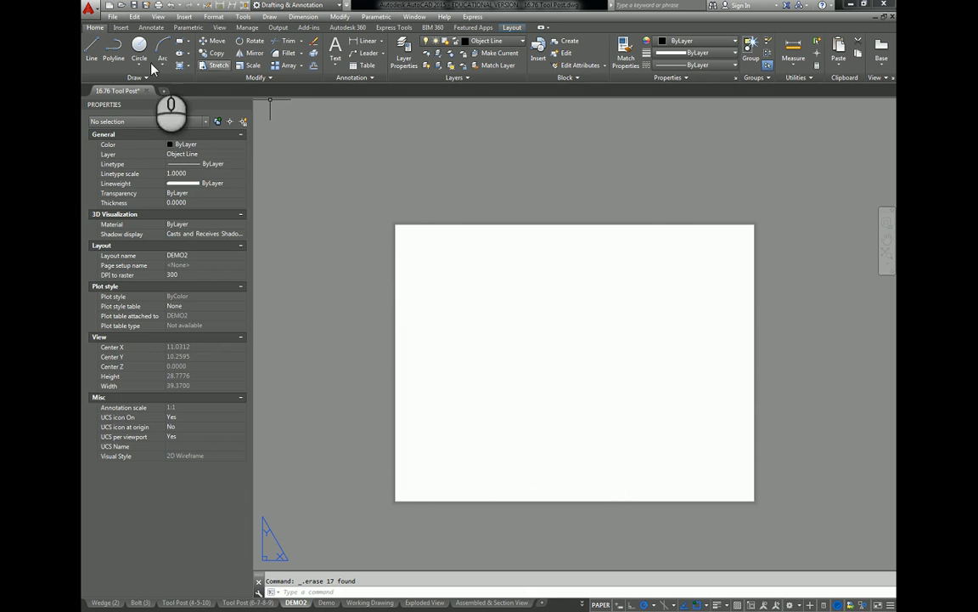
Draw a rough closed outline of six lines on the DEMO2 sheet, with a top line about 19.5 long
left_click(91, 47)
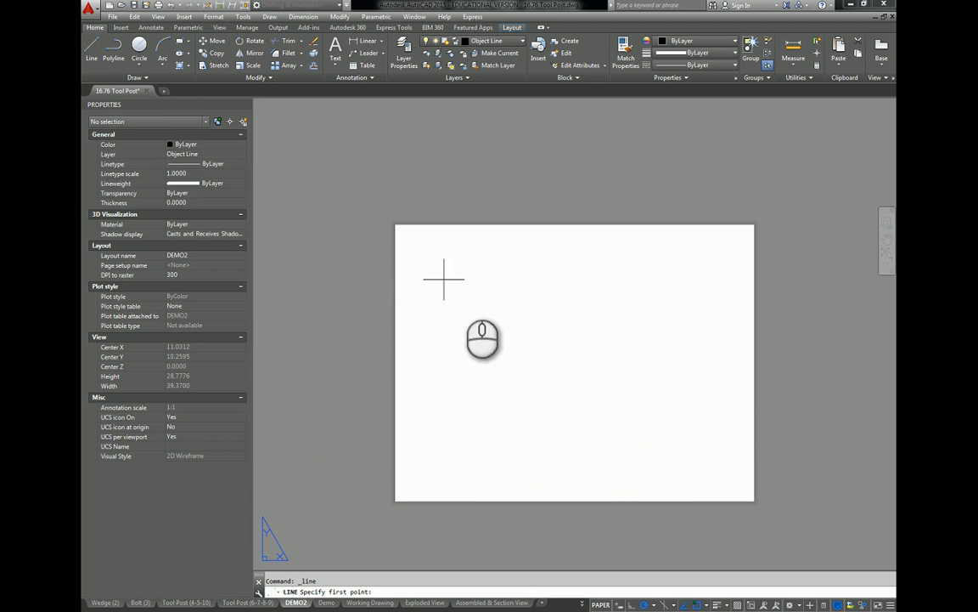
left_click(399, 231)
left_click(718, 233)
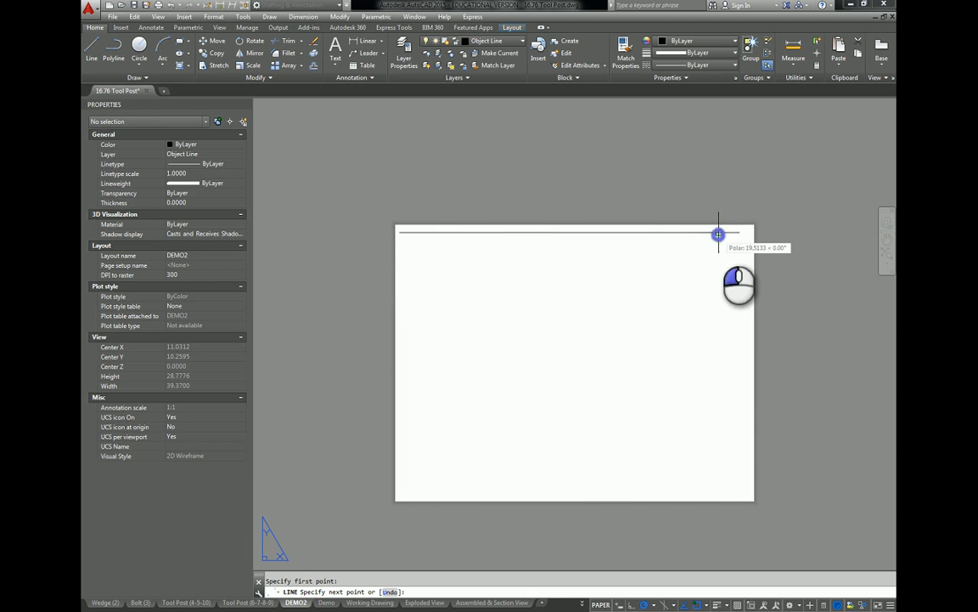
left_click(719, 323)
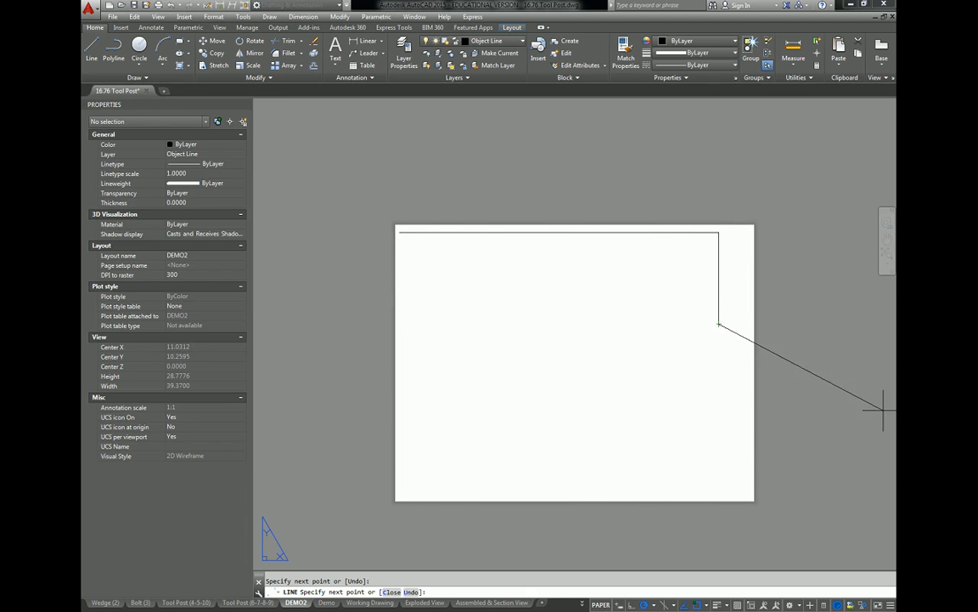
left_click(680, 427)
left_click(539, 414)
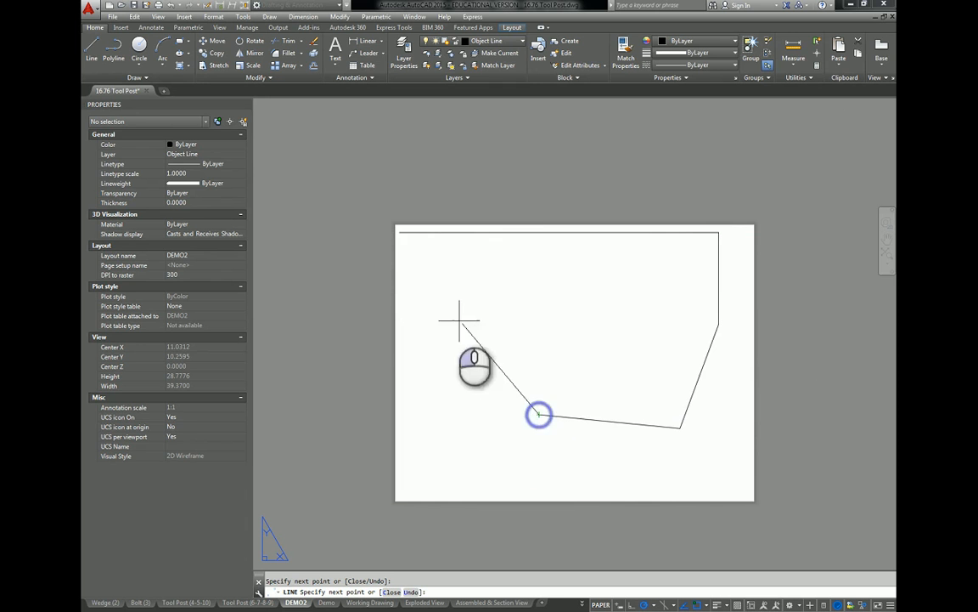
left_click(399, 231)
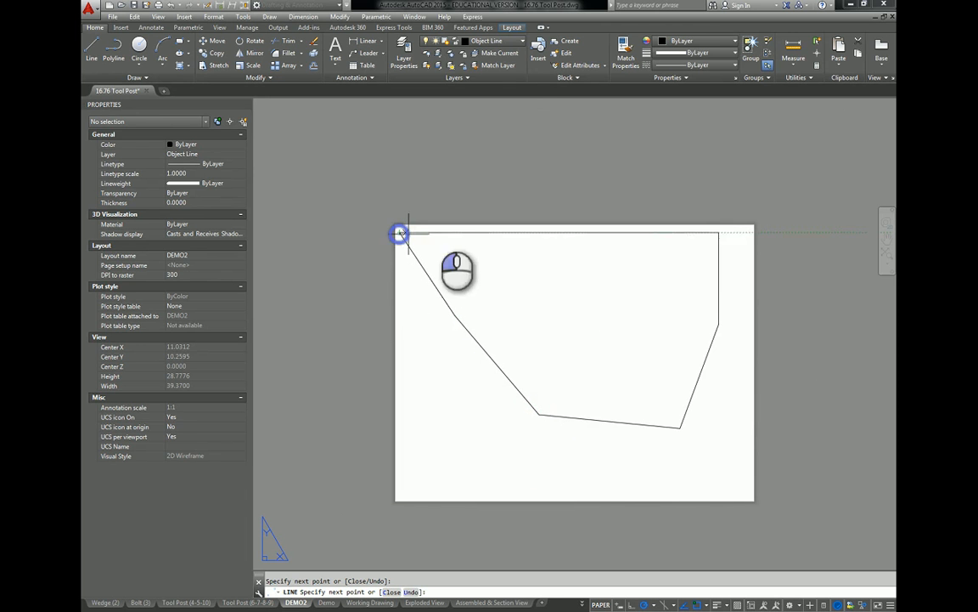
Make Border Line the current layer and move the six outline lines onto it
left_click(499, 40)
left_click(489, 65)
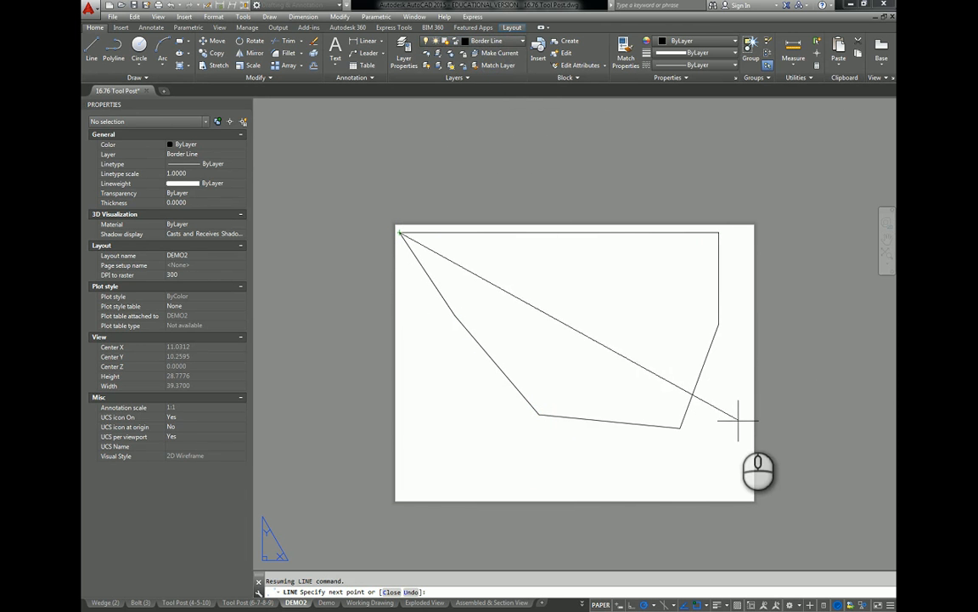
mouse_move(751, 473)
left_mouse_down()
mouse_move(411, 402)
mouse_move(416, 149)
mouse_move(762, 188)
mouse_move(754, 193)
left_mouse_up()
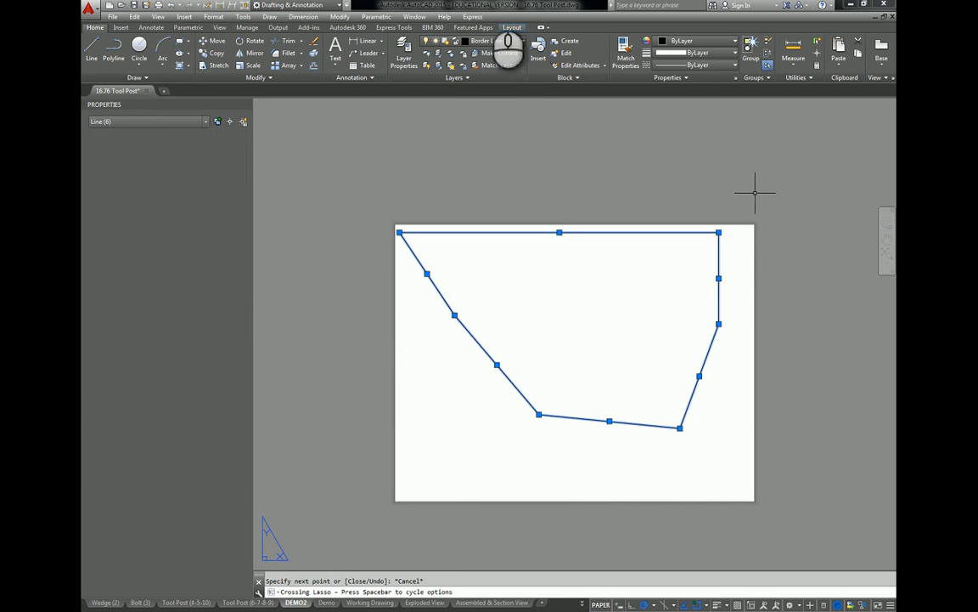
left_click(480, 46)
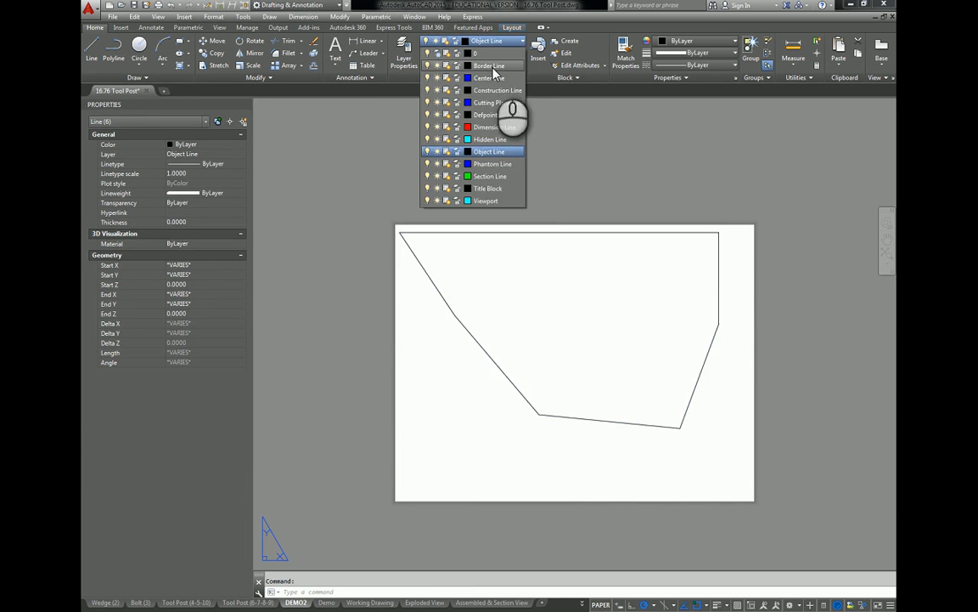
left_click(487, 66)
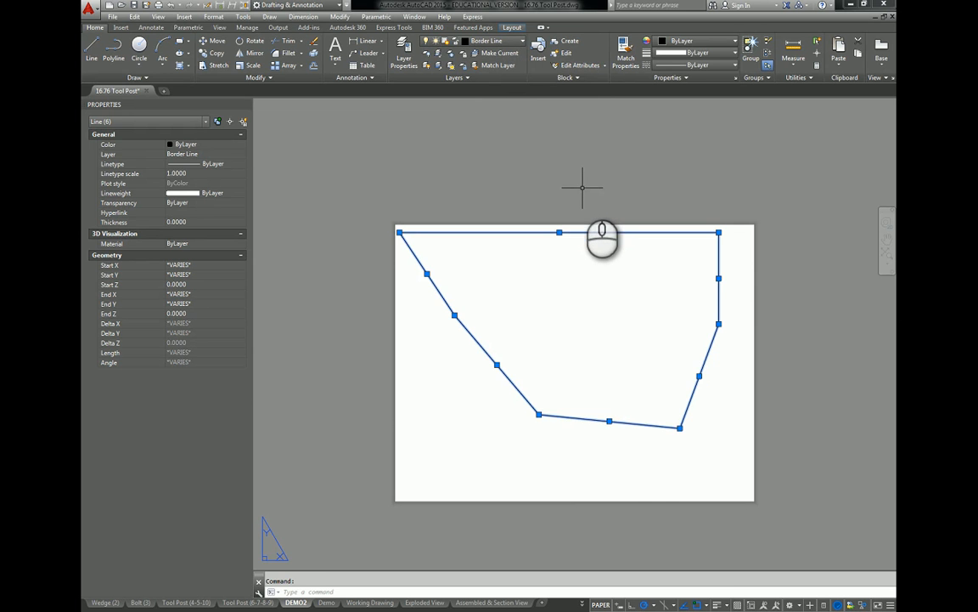
key("Escape")
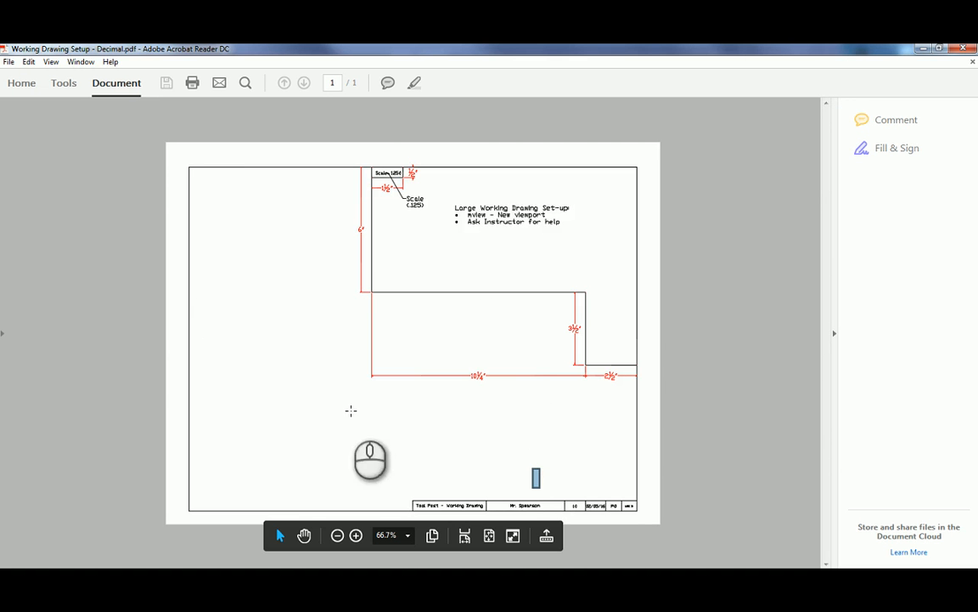
Check the example in Working Drawing Setup - Decimal.pdf, then switch to AutoCAD and show the Demo layout
left_click(352, 413)
left_click(672, 400)
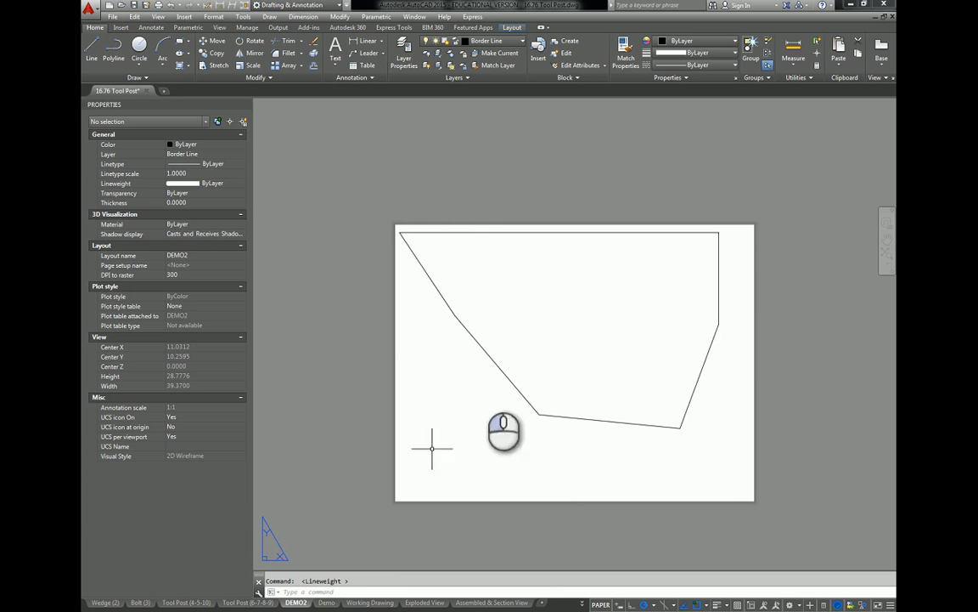
left_click(326, 602)
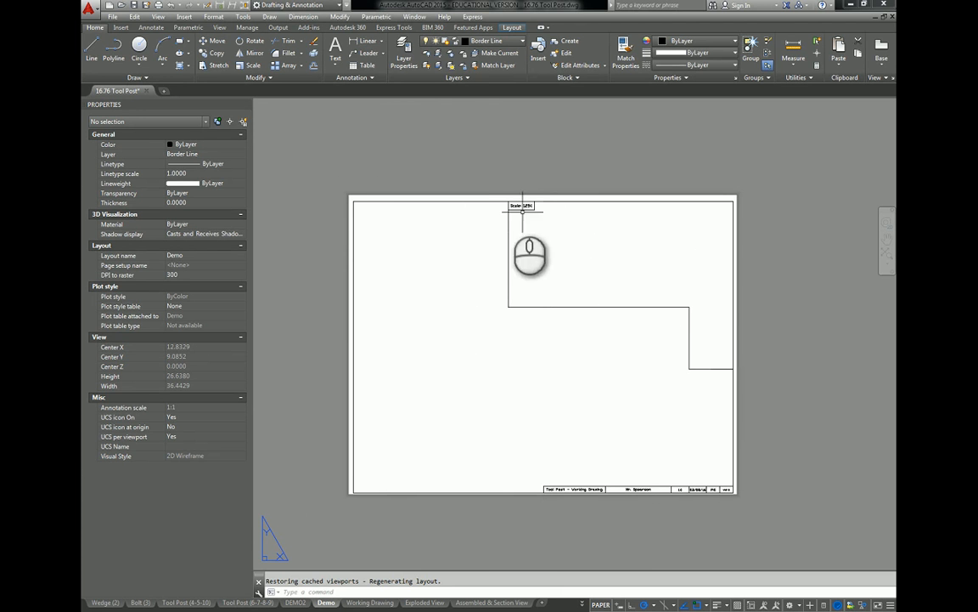
Break the sheet's right border line at the point where the stepped viewport line meets it, and check both segments
left_click(733, 353)
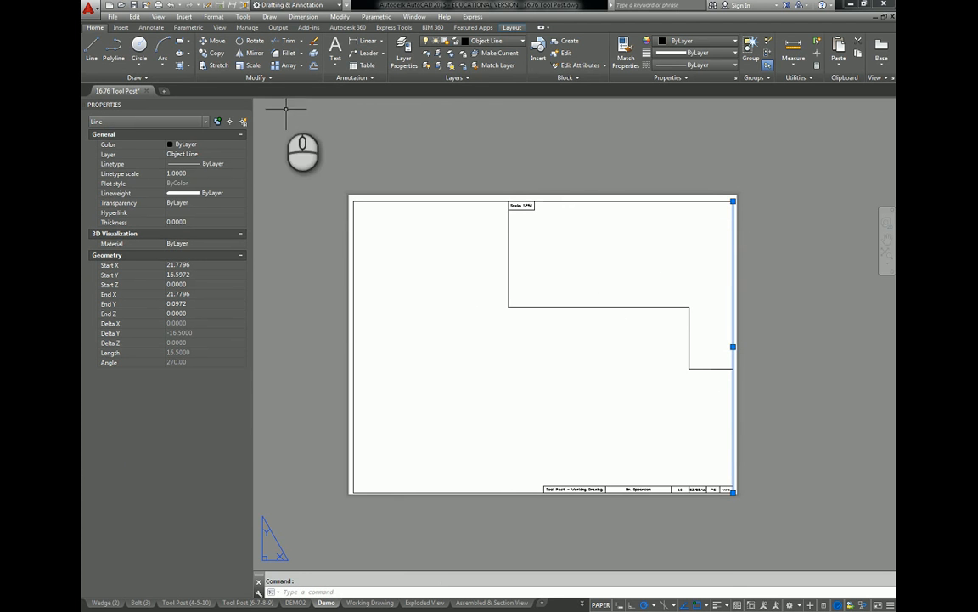
left_click(268, 79)
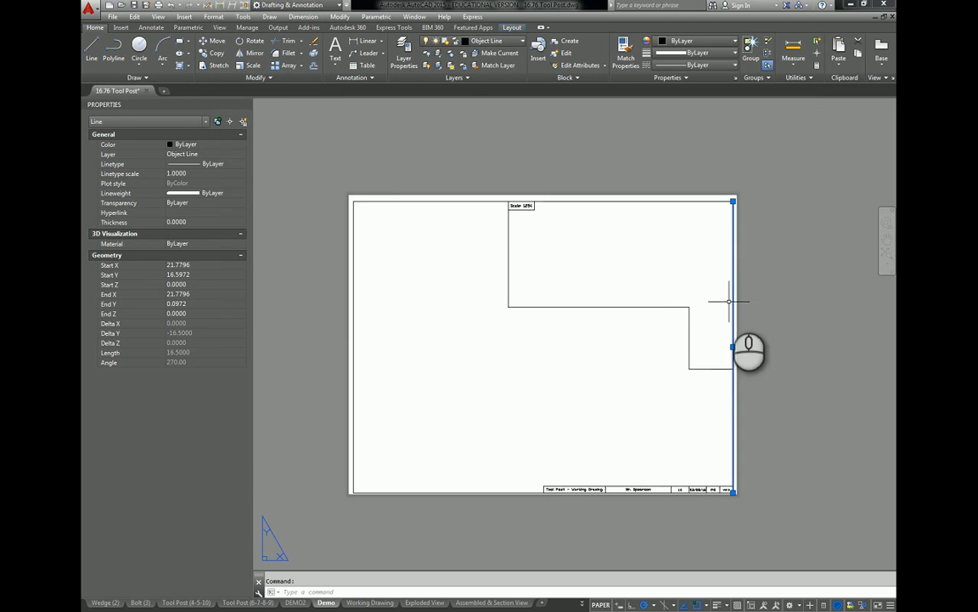
left_click(265, 79)
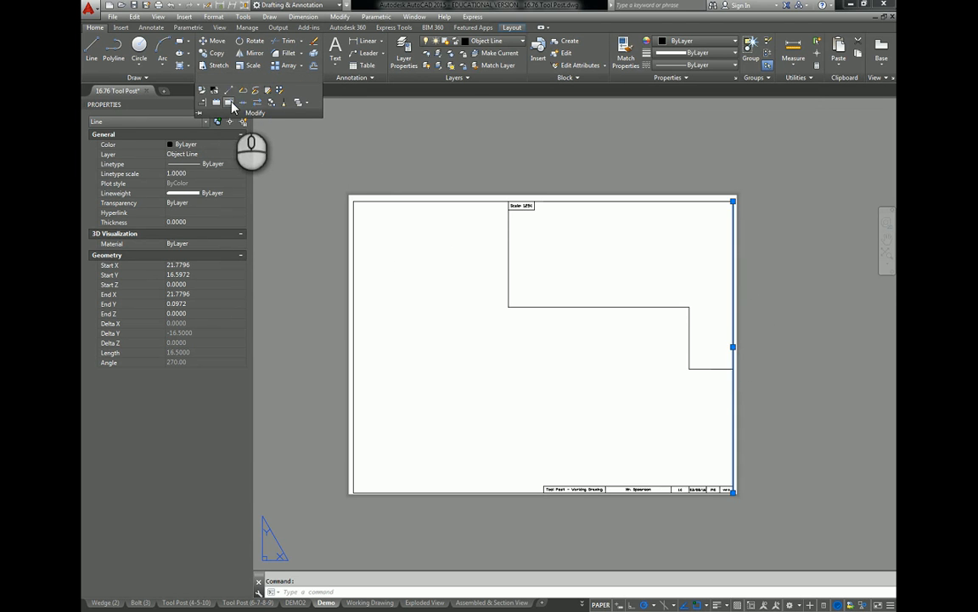
left_click(232, 103)
left_click(733, 306)
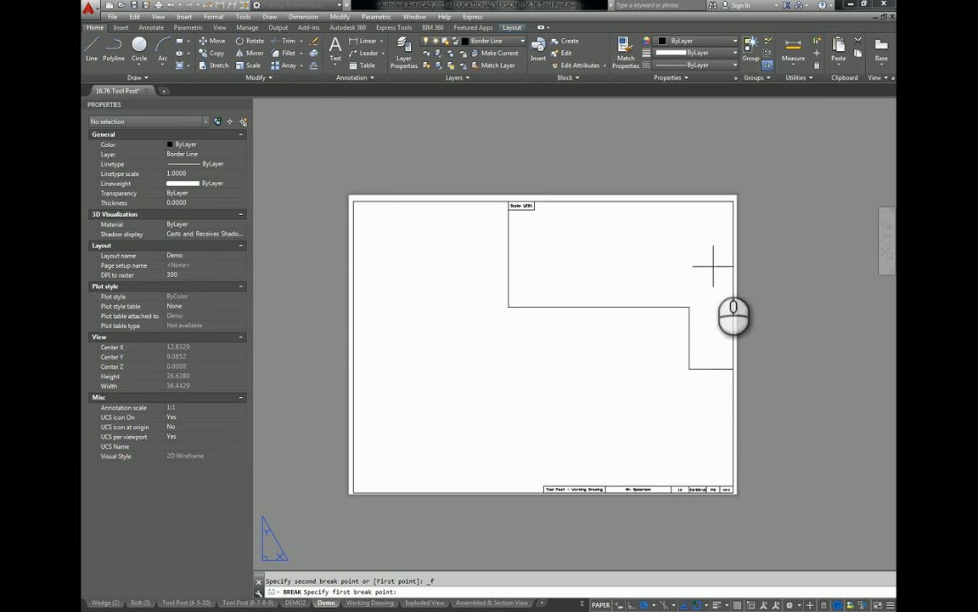
left_click(733, 369)
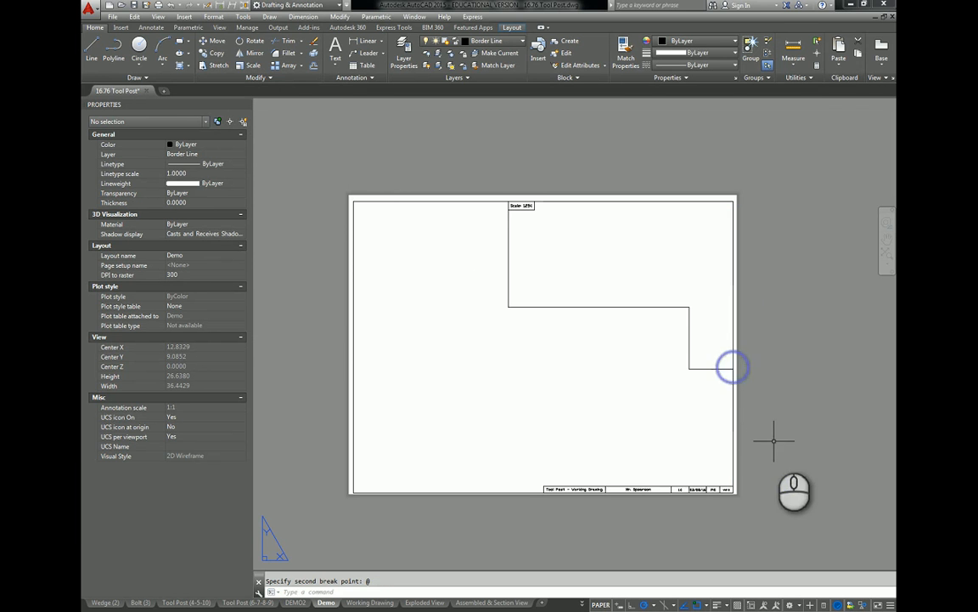
left_click(733, 403)
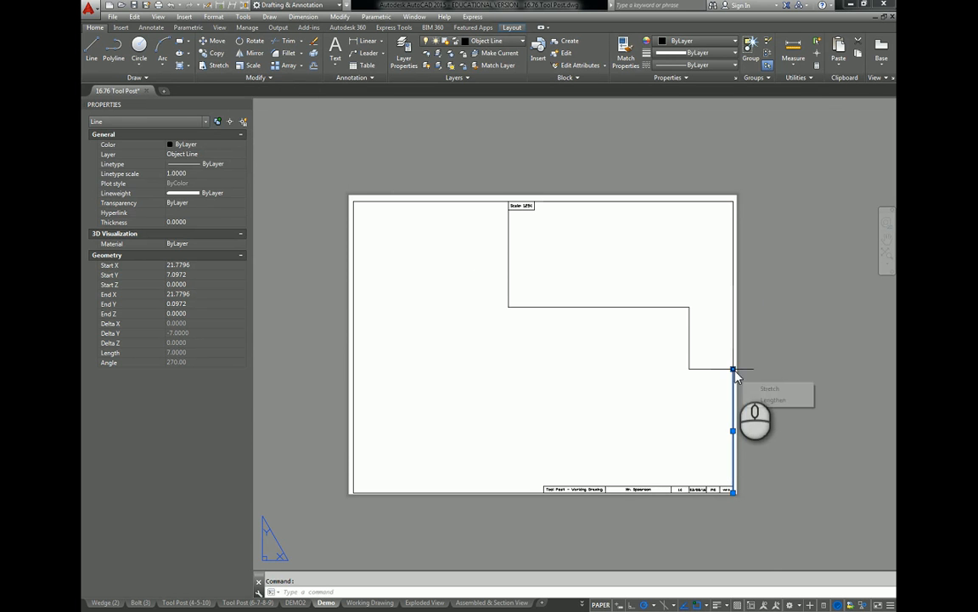
left_click(734, 333)
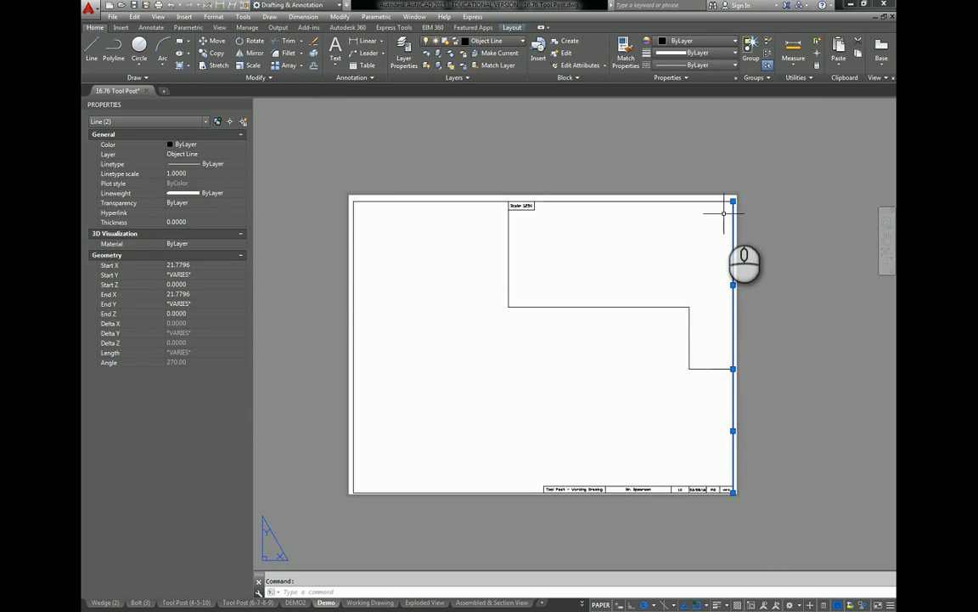
key("Escape")
Break the sheet's top border line at a point, at the upper end of the vertical line beside the scale box
left_click_drag(645, 220, 598, 172)
left_click(260, 78)
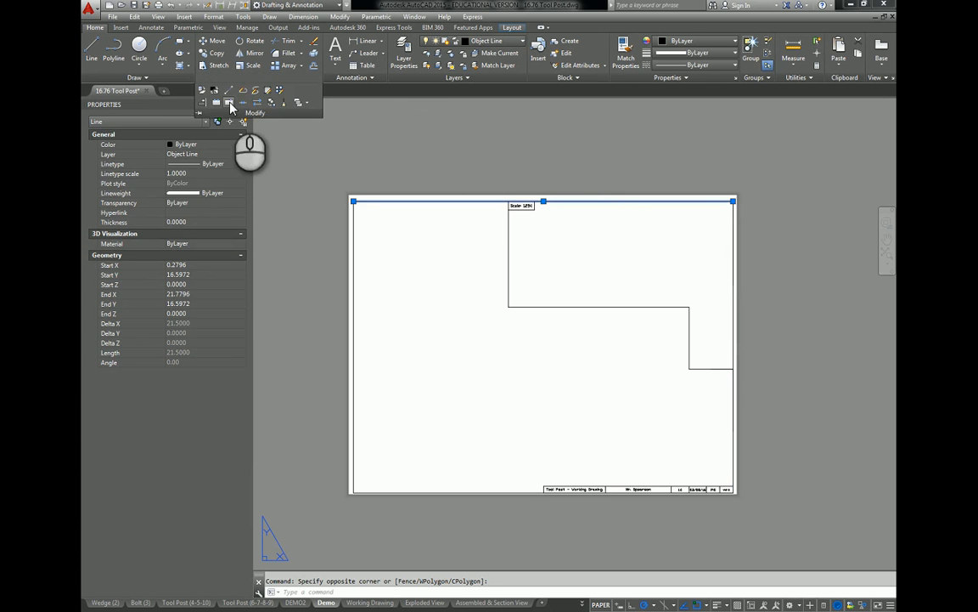
left_click(226, 102)
left_click(563, 202)
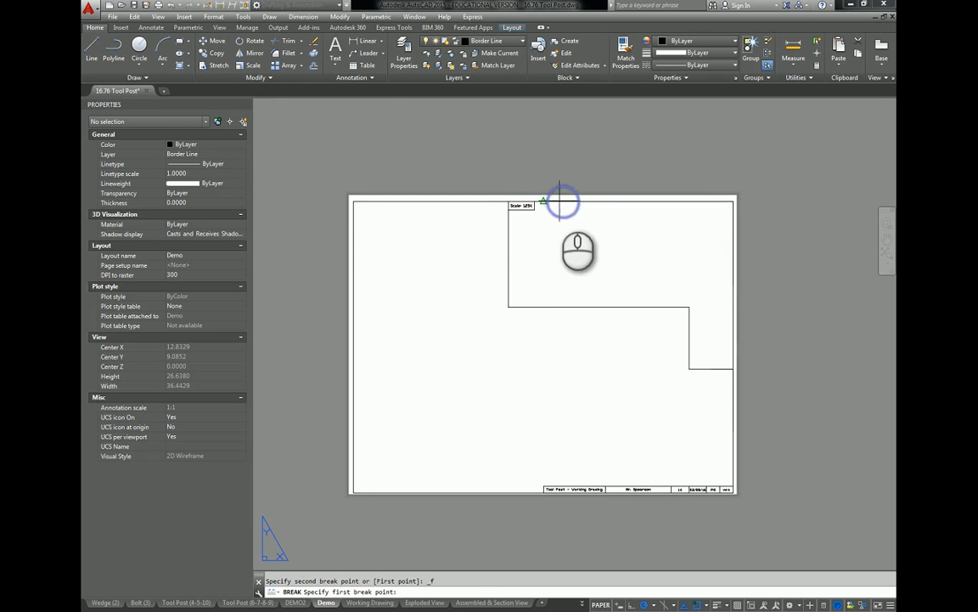
left_click(509, 201)
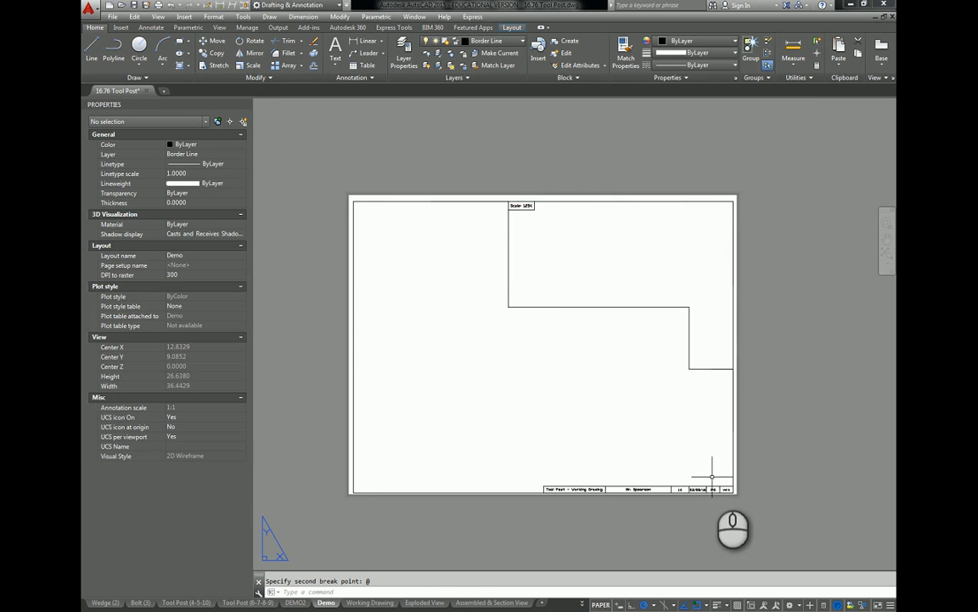
Break the lower segment of the right border line at the title block's upper edge
scroll(722, 490, "up", 5)
left_click(811, 416)
left_click(726, 402)
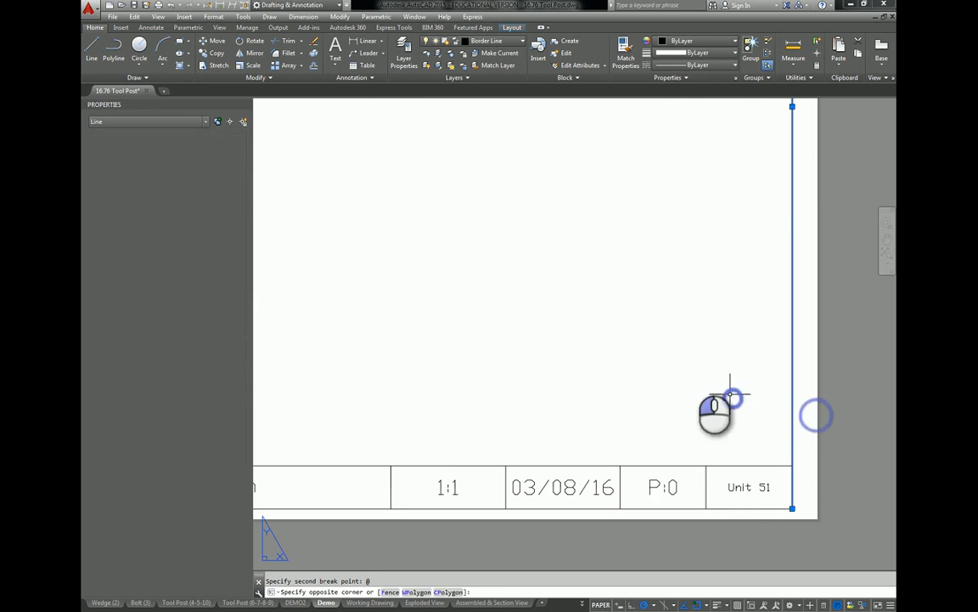
left_click(255, 78)
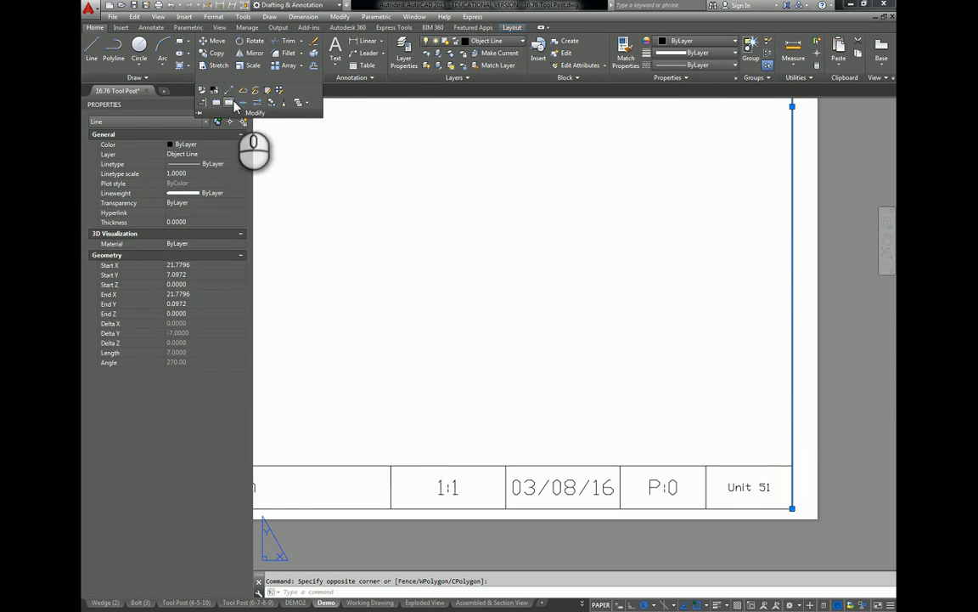
left_click(228, 102)
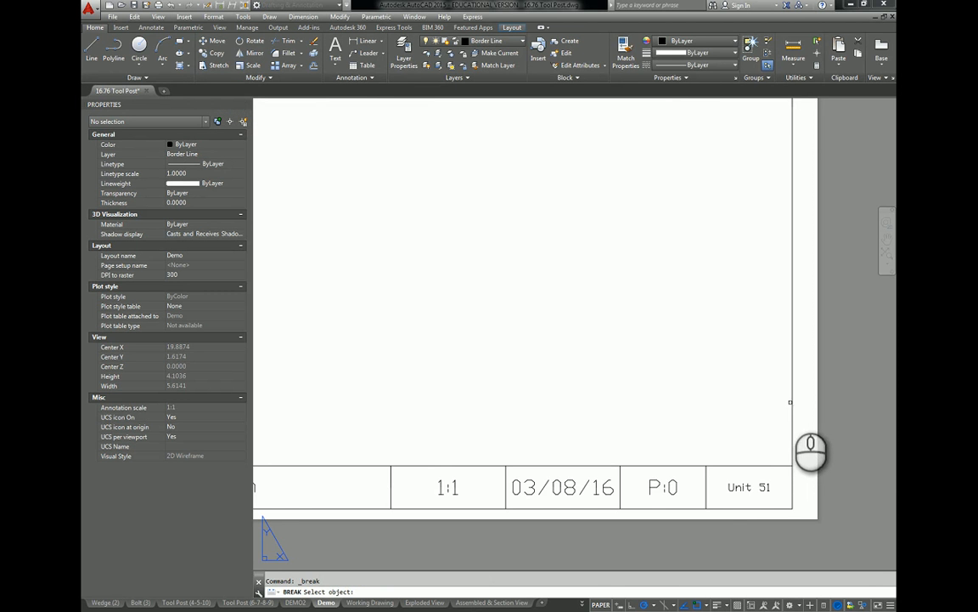
left_click(790, 402)
Break the sheet's bottom border line at the title block's left edge
scroll(506, 412, "down", 6)
middle_click_drag(402, 430, 560, 371)
scroll(414, 375, "up", 4)
key("Return")
left_click(425, 386)
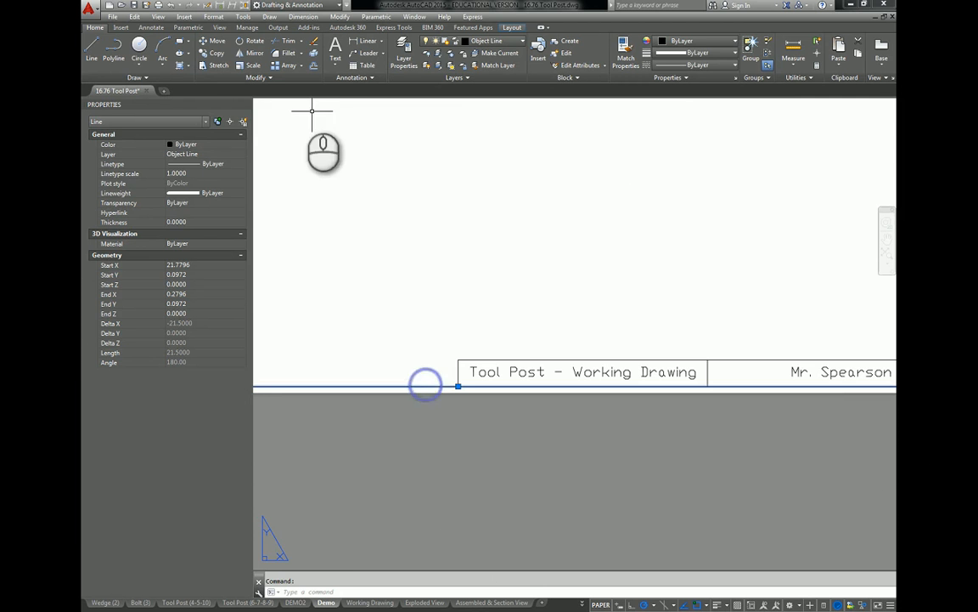
left_click(255, 76)
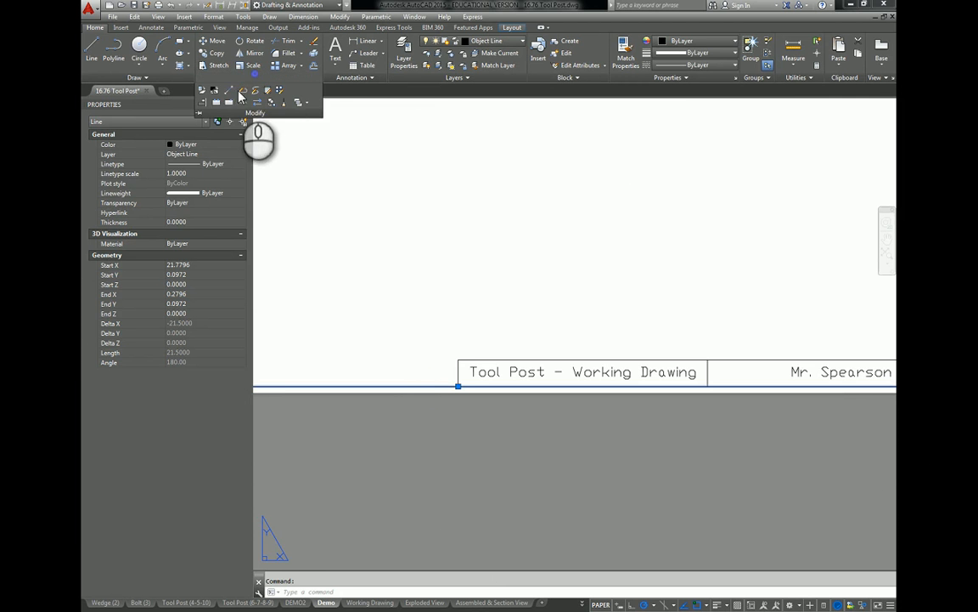
left_click(228, 103)
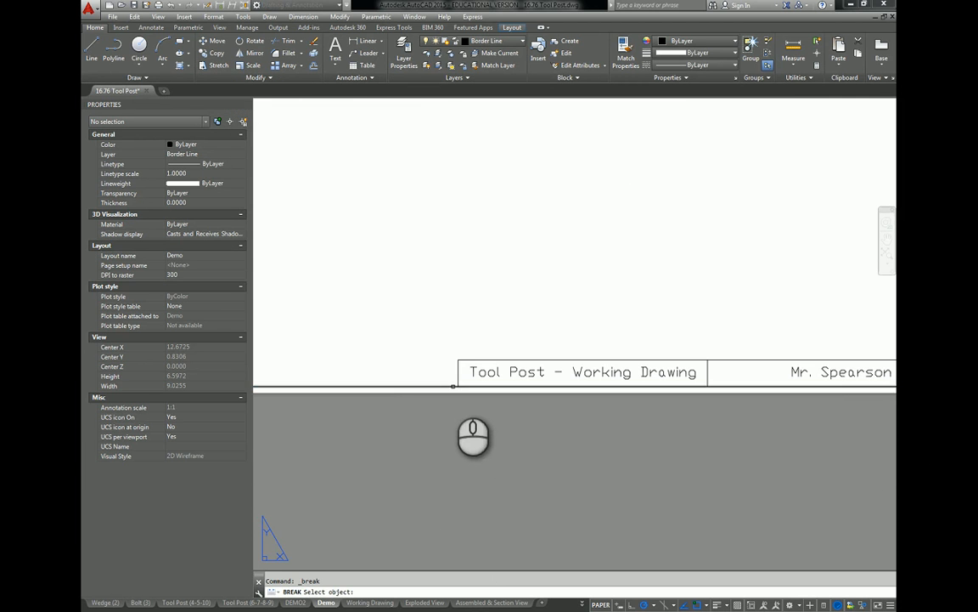
left_click(457, 387)
left_click(458, 387)
Break the vertical line beside the scale box at a point, at the scale box's lower edge
scroll(458, 388, "down", 6)
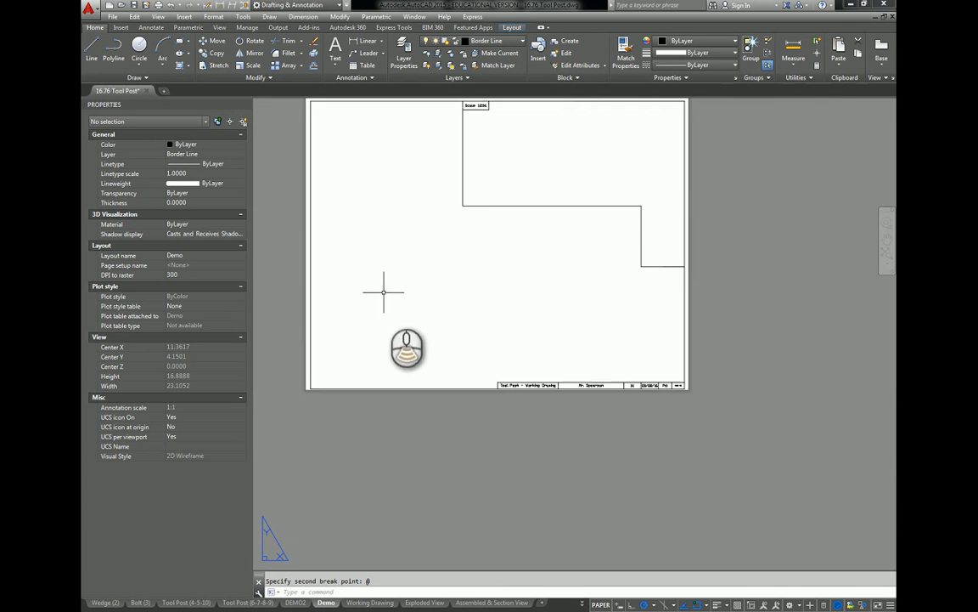
middle_click_drag(402, 348, 411, 406)
left_click(221, 77)
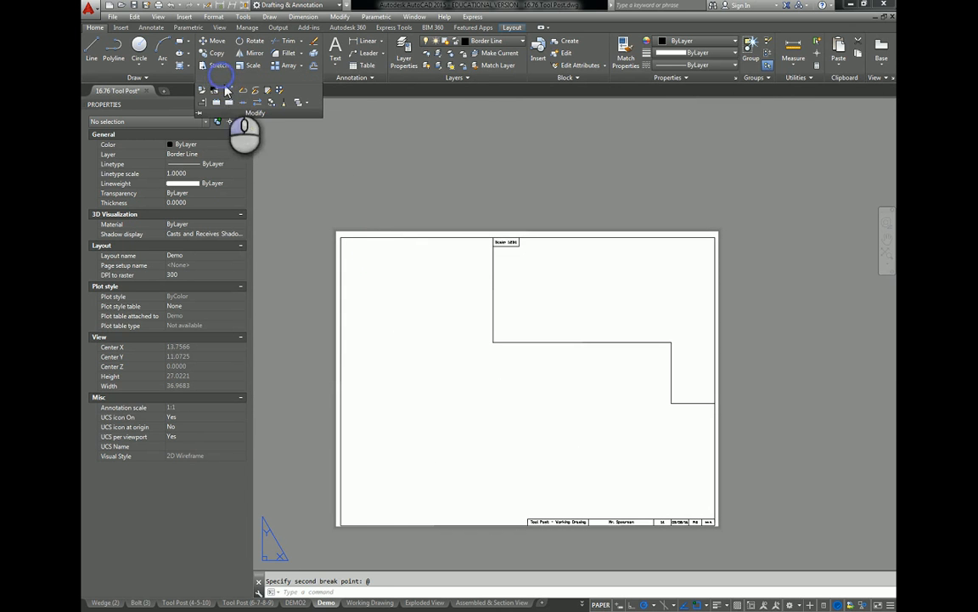
left_click(229, 103)
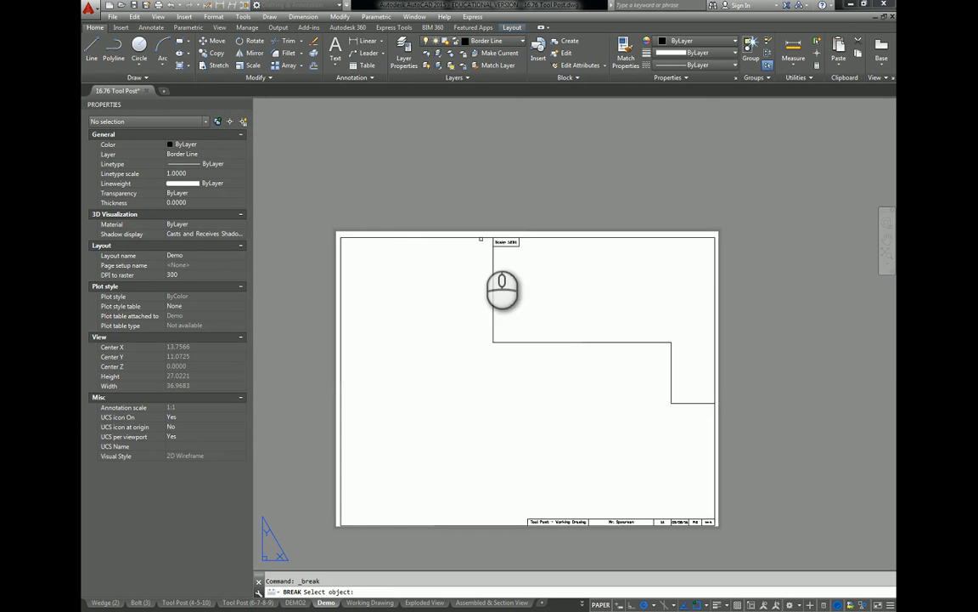
left_click(491, 252)
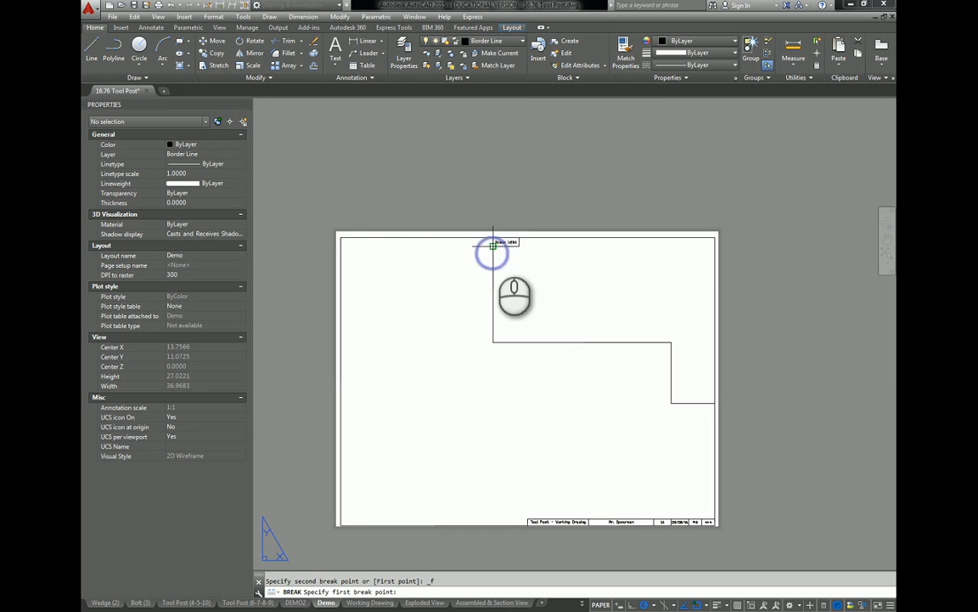
scroll(492, 253, "up", 10)
left_click(456, 259)
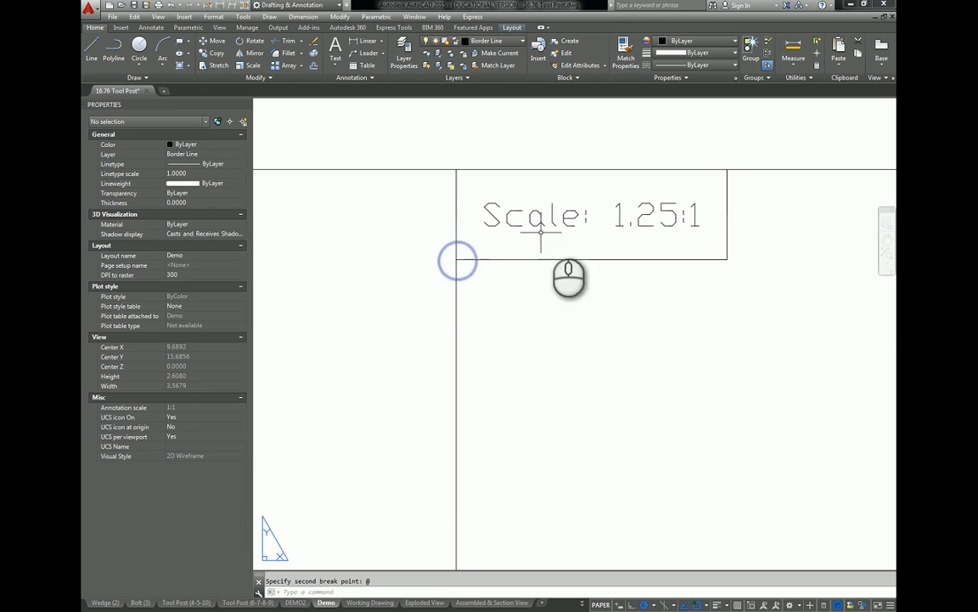
Break the top border line's right-hand segment at the scale box's right edge
scroll(552, 225, "down", 6)
left_click(585, 212)
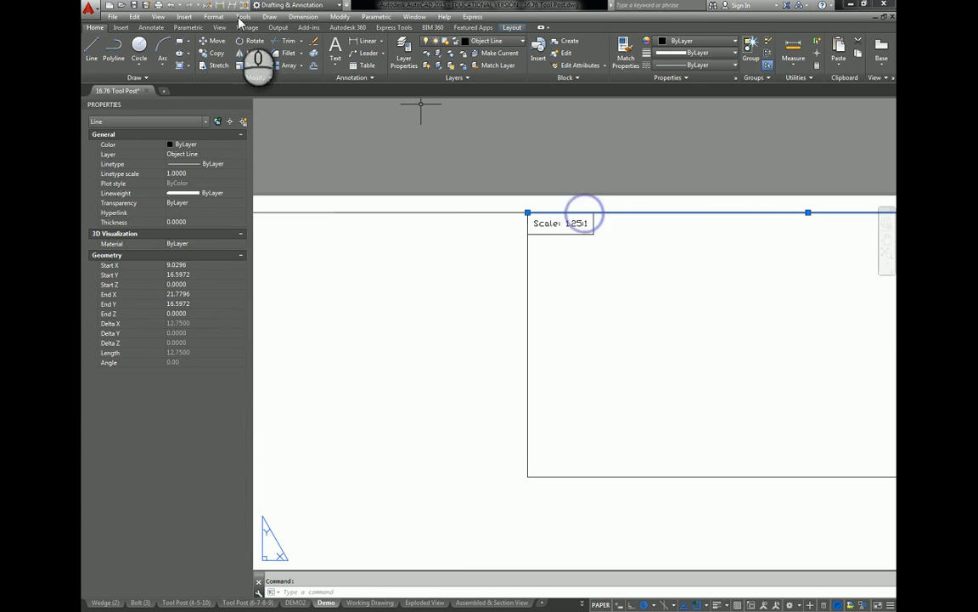
left_click(241, 78)
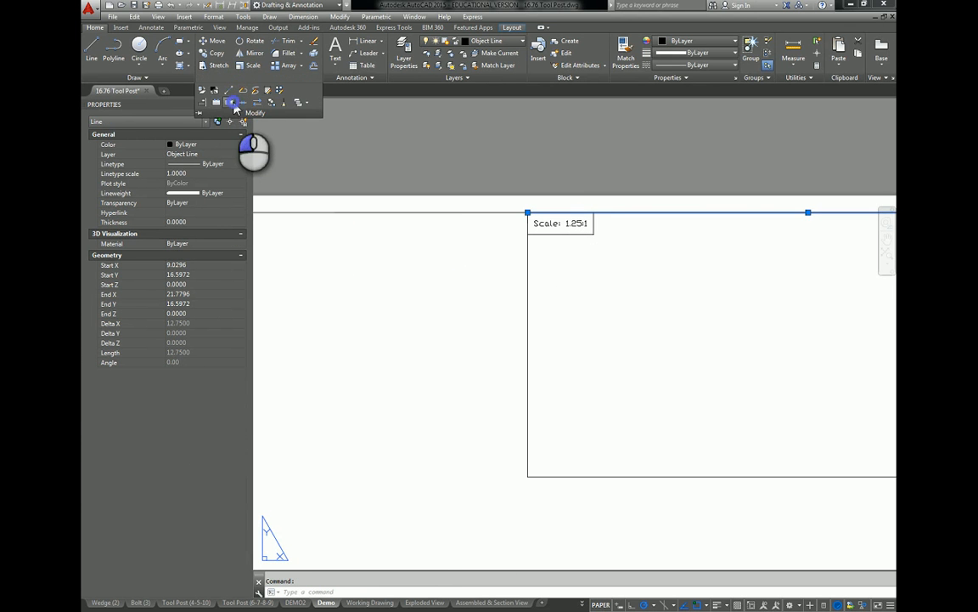
left_click(231, 101)
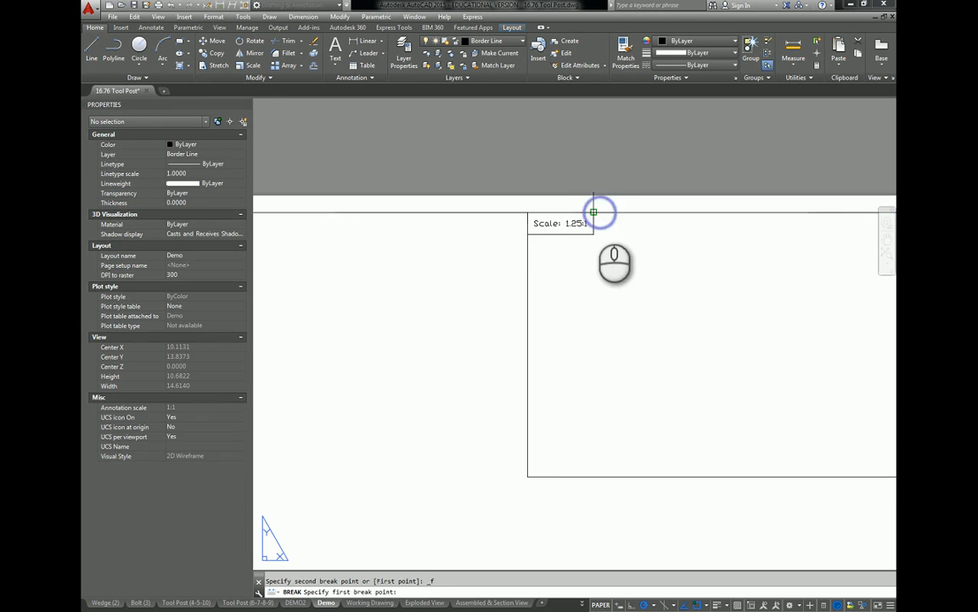
left_click(594, 212)
Join the stepped lines, scale box's lower and right edges, and adjacent top and right border segments into one polyline, and check it
scroll(625, 274, "down", 5)
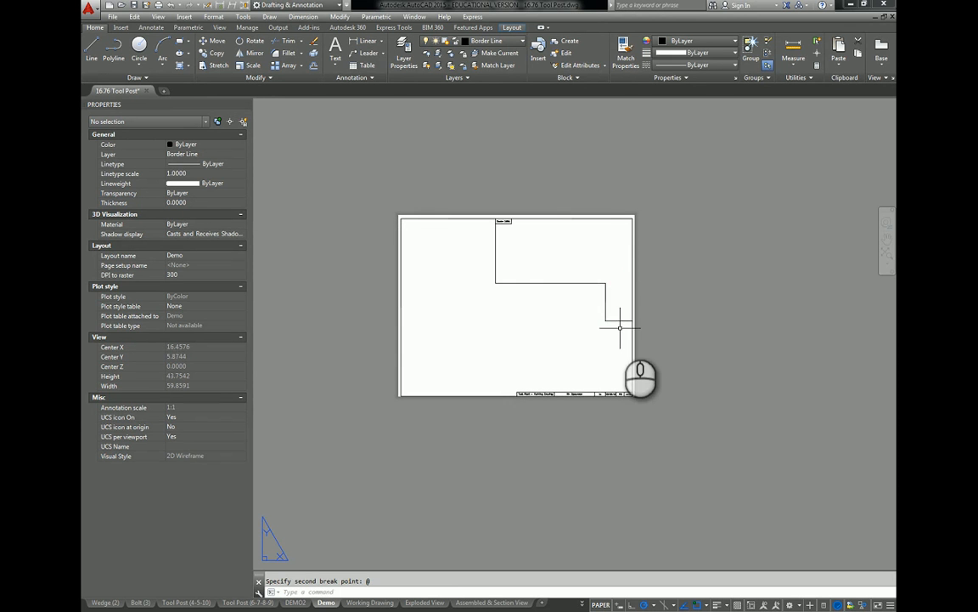
left_click(619, 327)
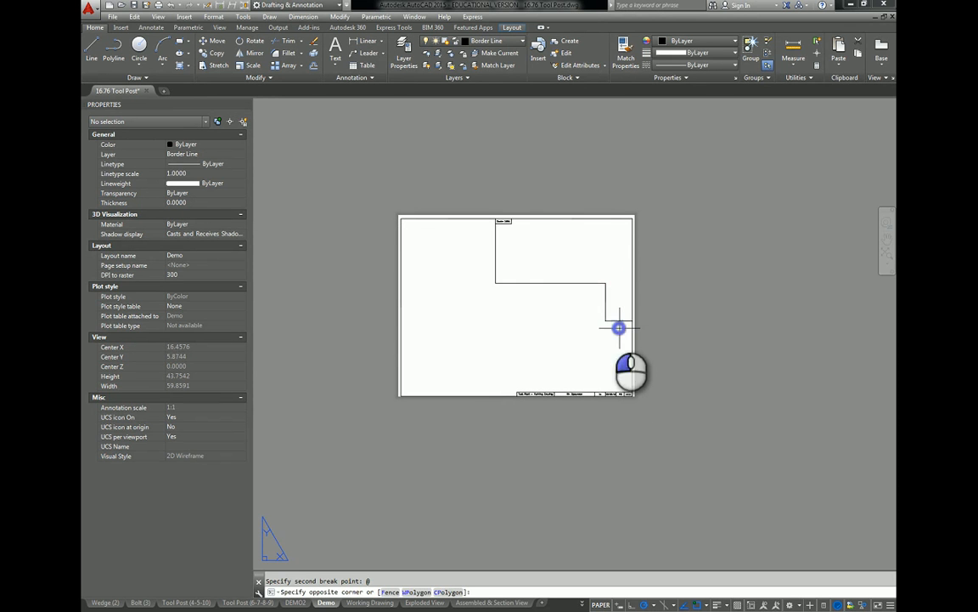
left_click(459, 255)
scroll(506, 228, "up", 5)
left_click(544, 220)
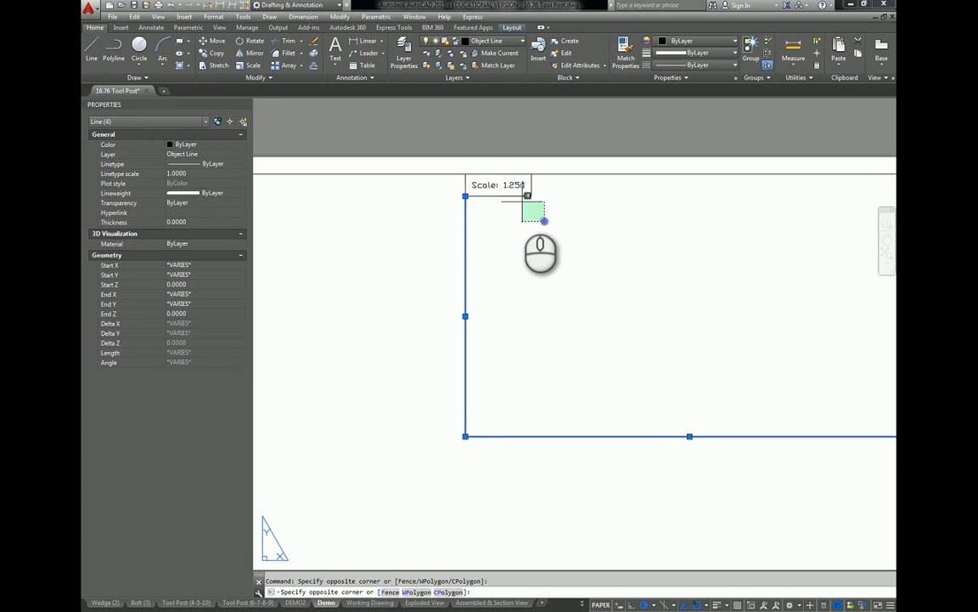
left_click(519, 207)
left_click(519, 194)
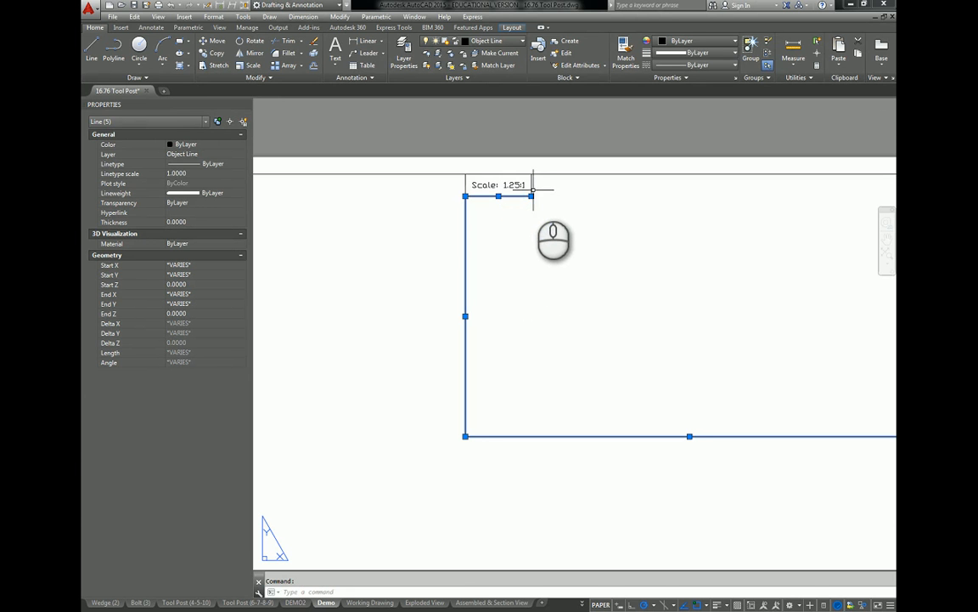
left_click(531, 185)
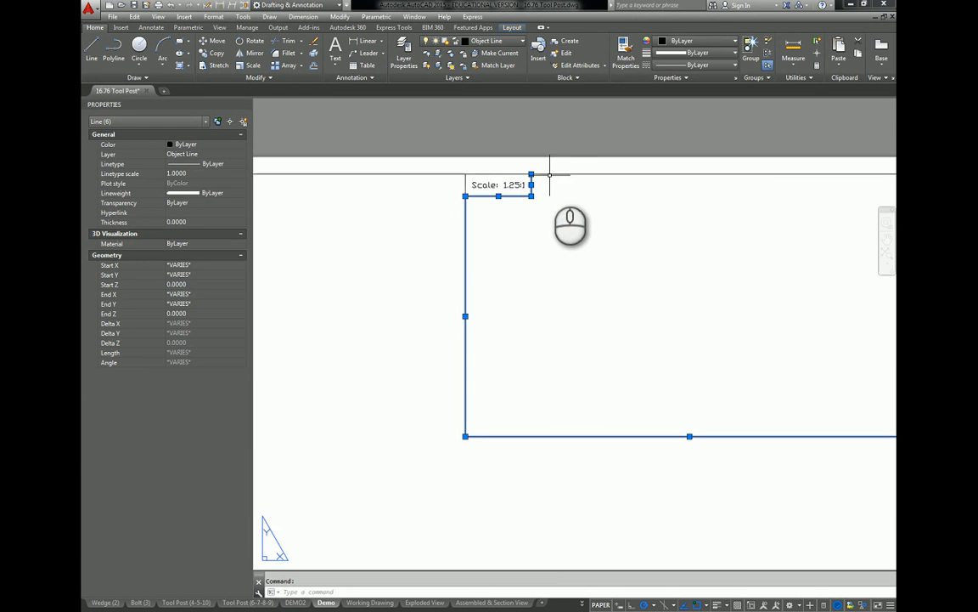
left_click(549, 174)
scroll(573, 201, "down", 5)
middle_click_drag(596, 211, 517, 212)
left_click(601, 253)
left_click(561, 235)
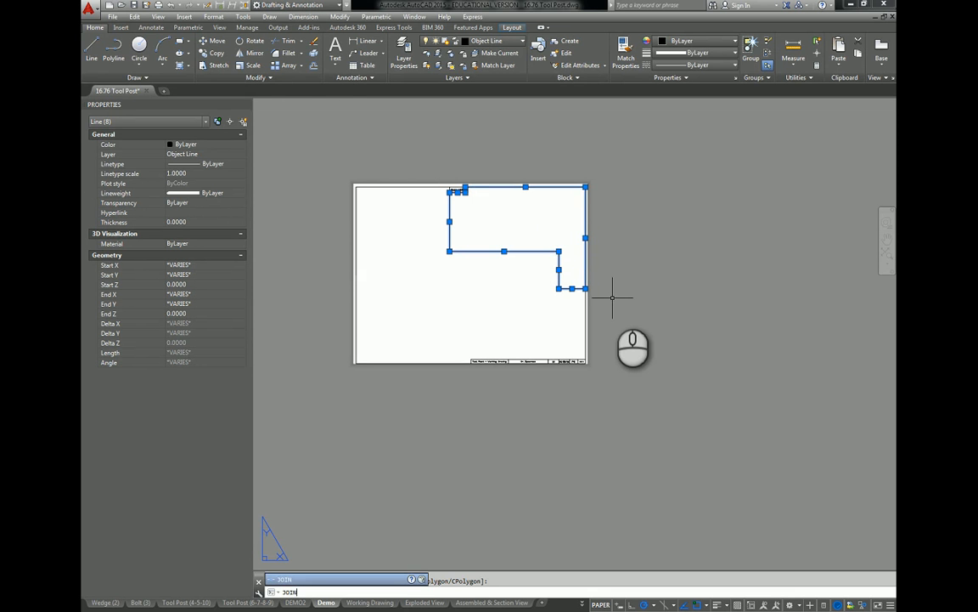
key("Return")
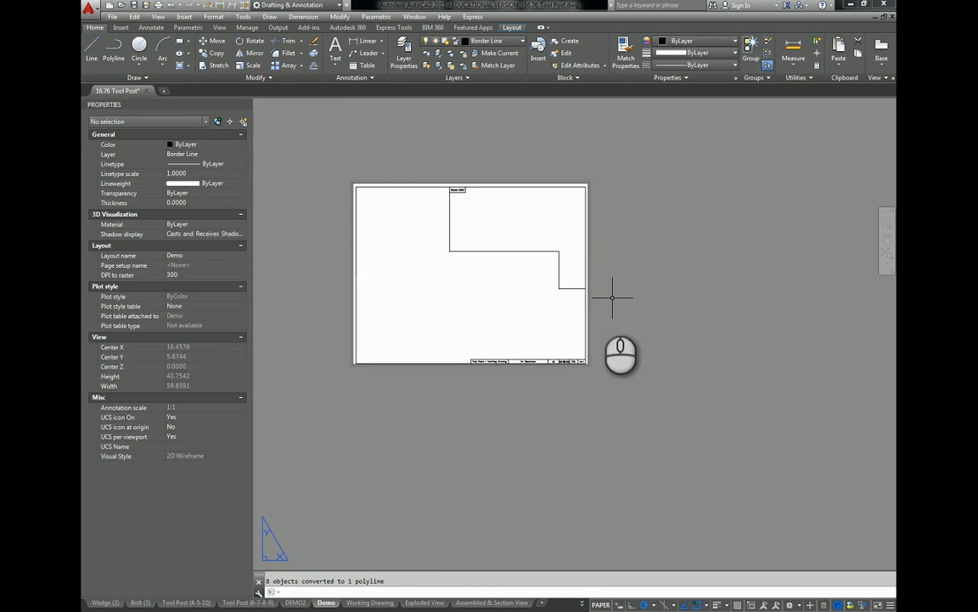
left_click(521, 250)
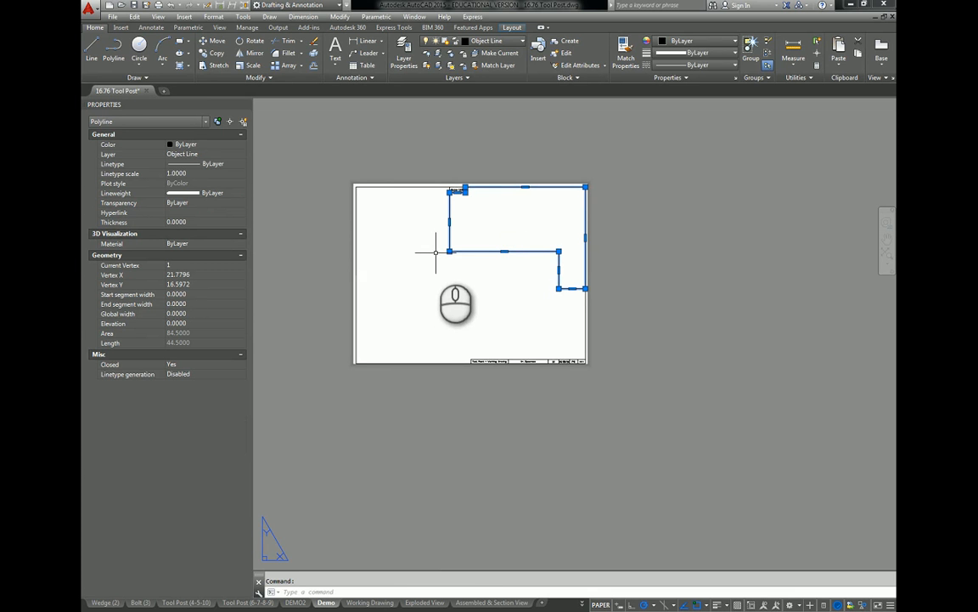
left_click(388, 196)
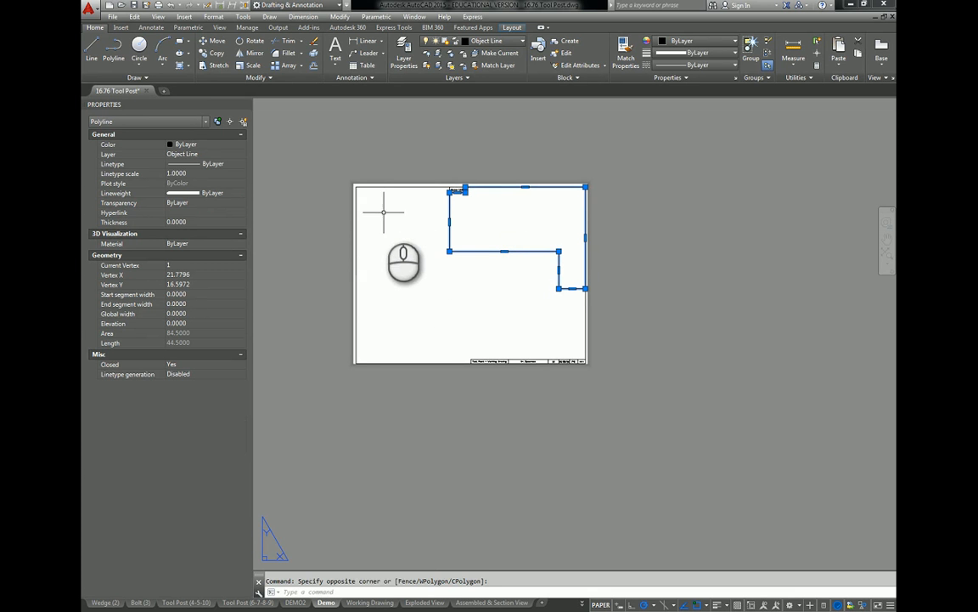
key("Escape")
Join the remaining border segments, title block's left and upper edges and short line left of the scale box into one polyline
left_click(384, 221)
left_click(337, 173)
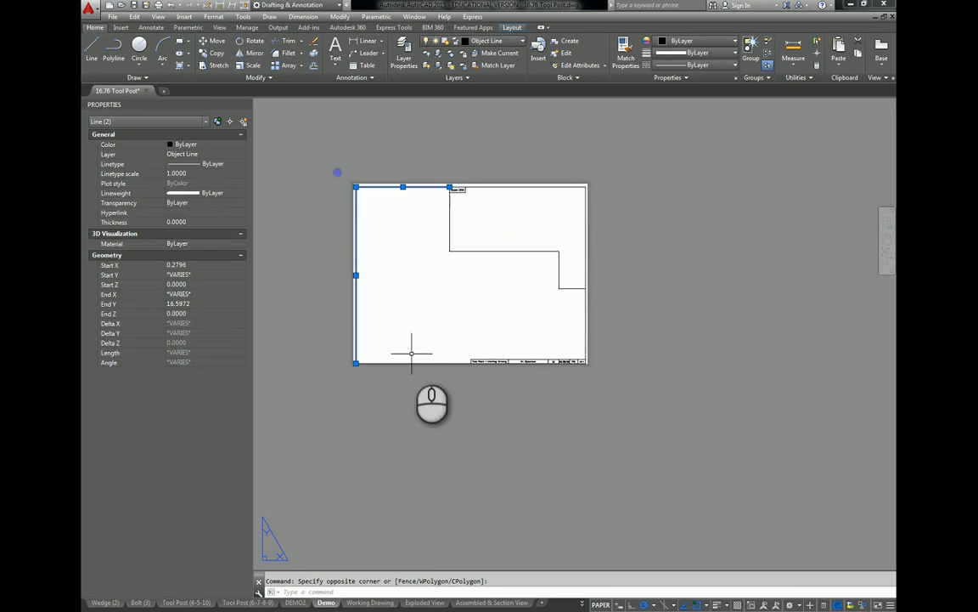
scroll(391, 365, "up", 5)
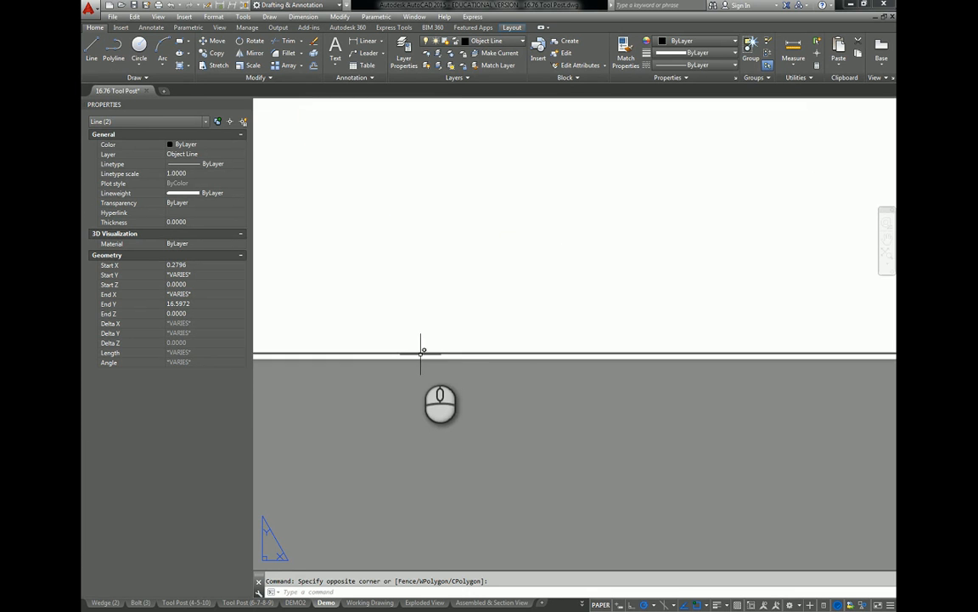
left_click(418, 351)
scroll(498, 331, "down", 5)
scroll(499, 331, "up", 5)
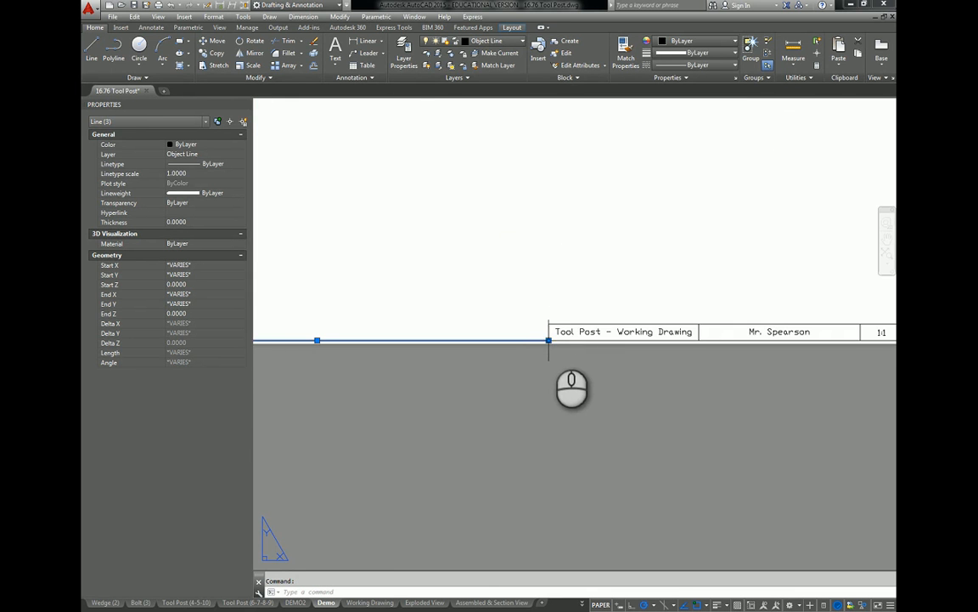
left_click(548, 332)
scroll(635, 275, "down", 2)
middle_click_drag(678, 277, 413, 332)
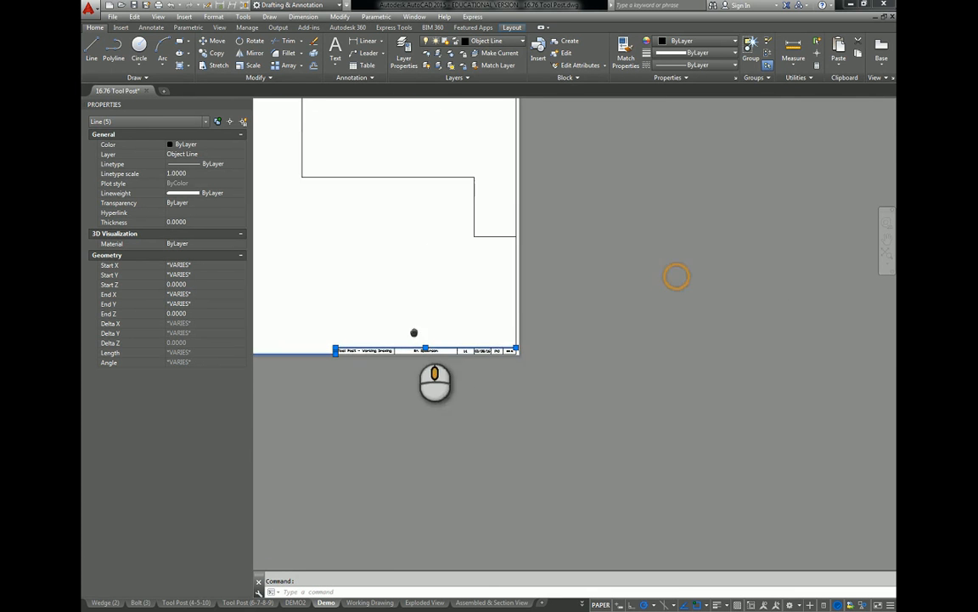
left_click(528, 311)
left_click(488, 298)
middle_click_drag(462, 252, 540, 338)
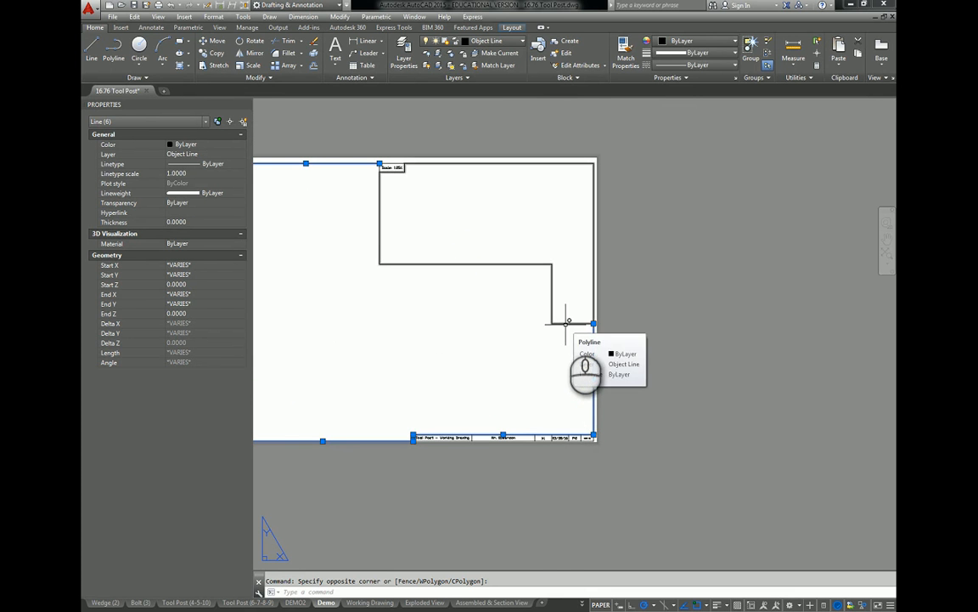
scroll(380, 165, "up", 8)
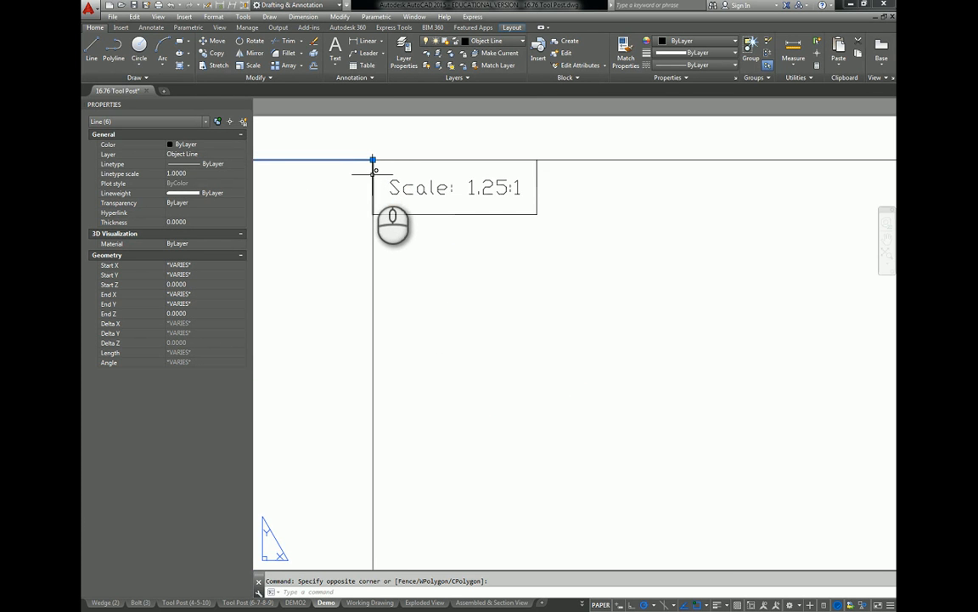
left_click(372, 174)
scroll(352, 241, "up", 5)
scroll(360, 246, "down", 12)
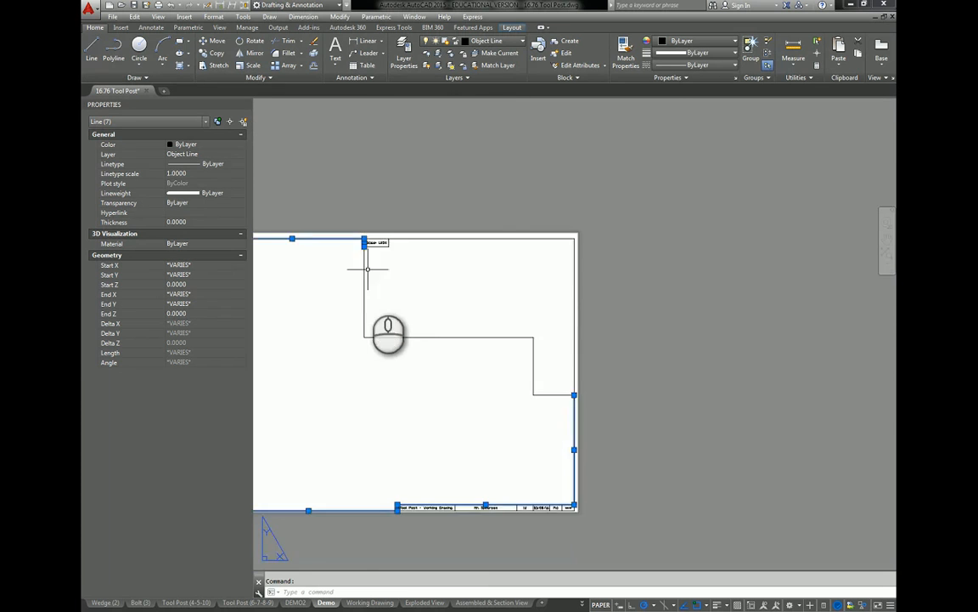
middle_click_drag(372, 298, 455, 278)
scroll(454, 280, "up", 3)
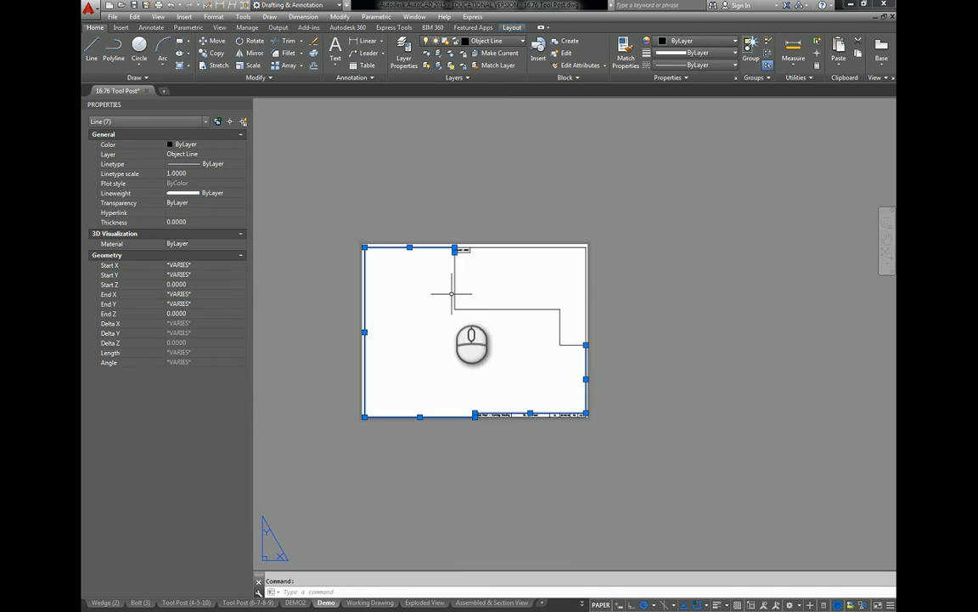
key("Return")
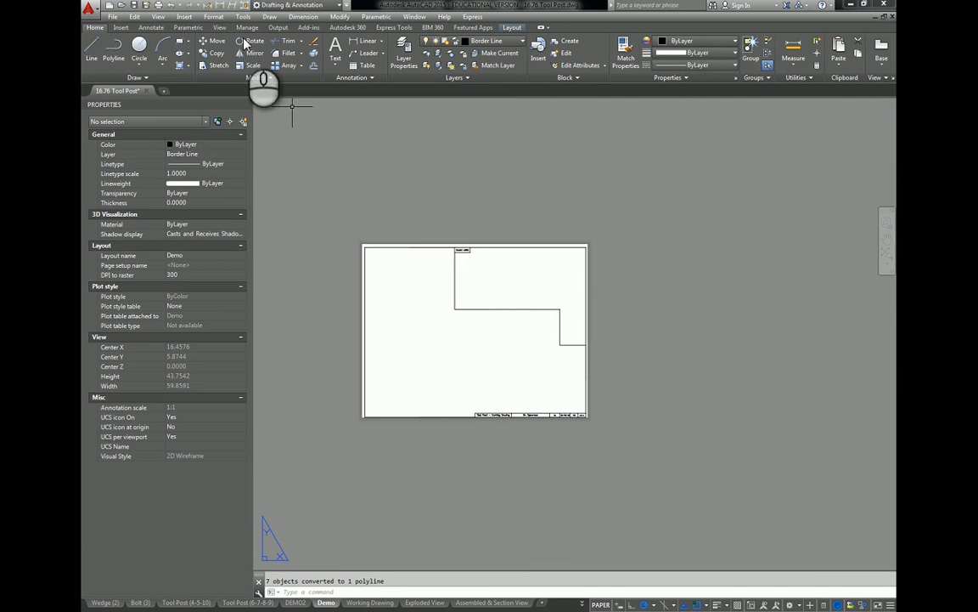
Trace the stepped viewport line with Line on the Border Line layer, from the top border beside the scale box to the right border
scroll(449, 265, "up", 3)
scroll(449, 265, "up", 2)
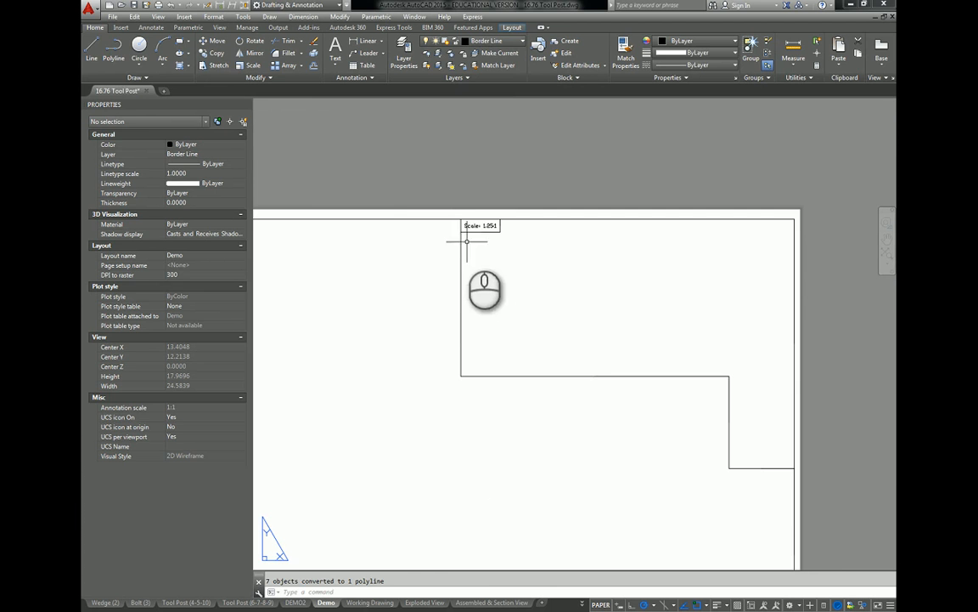
left_click(92, 50)
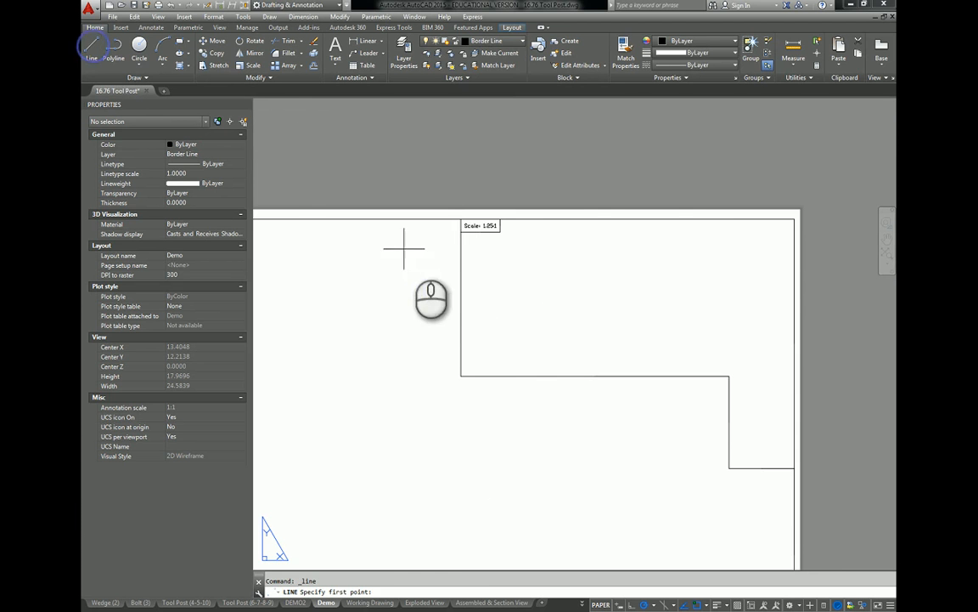
left_click(460, 220)
left_click(460, 375)
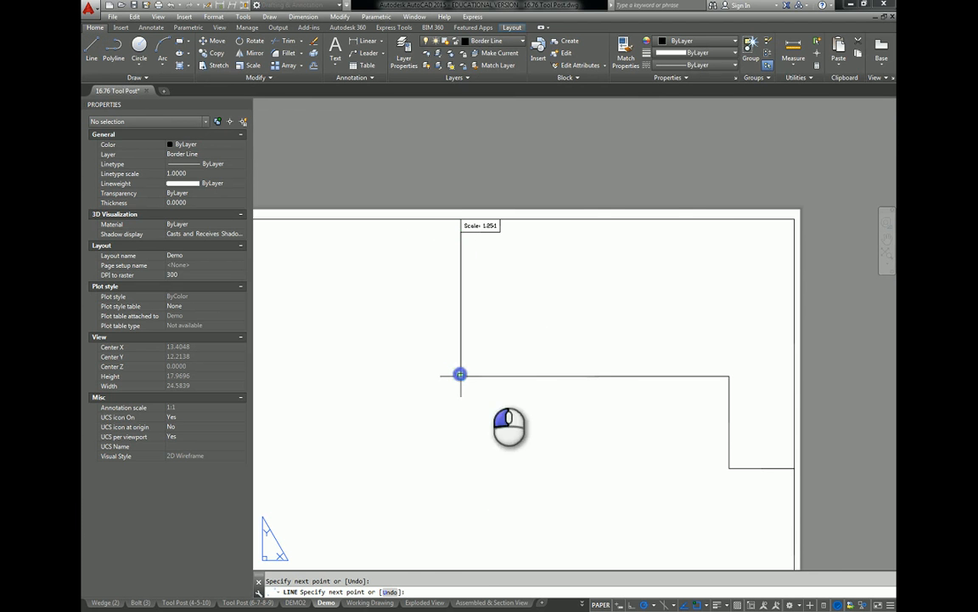
left_click(729, 375)
left_click(728, 468)
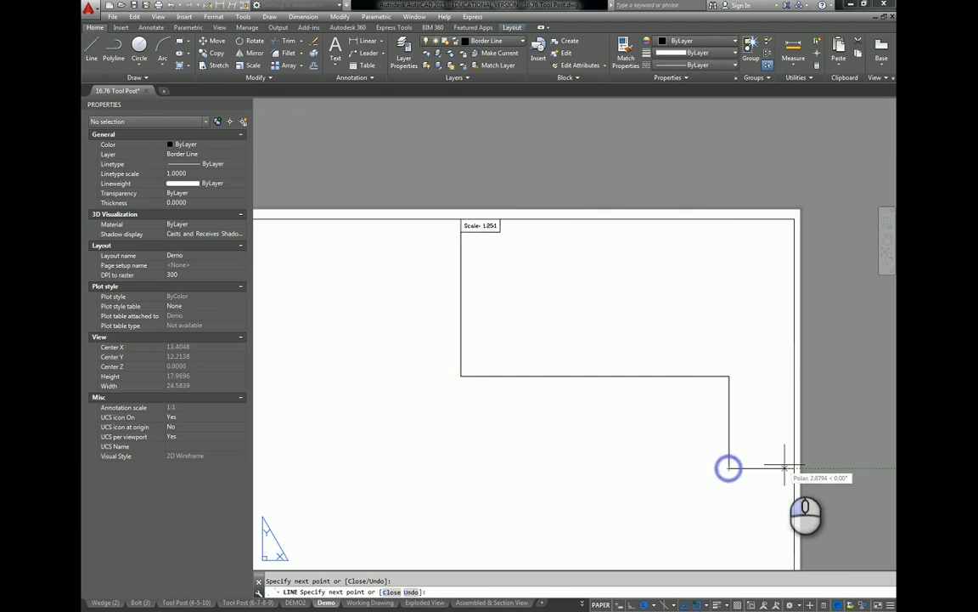
middle_click_drag(699, 465, 601, 360)
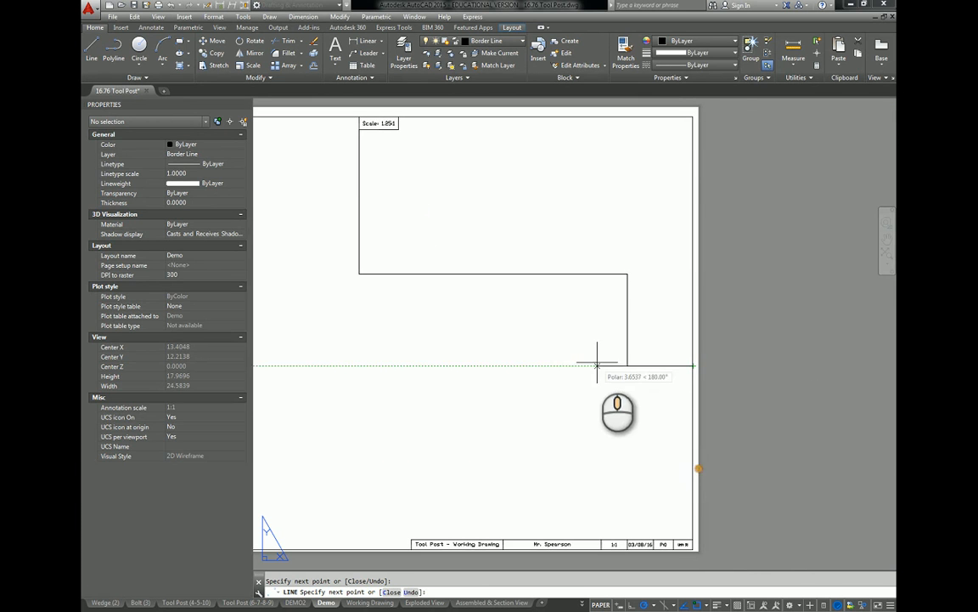
key("Escape")
Join the four stepped viewport lines with the outline polyline around the left and lower sheet area into one closed polyline
left_click(643, 366)
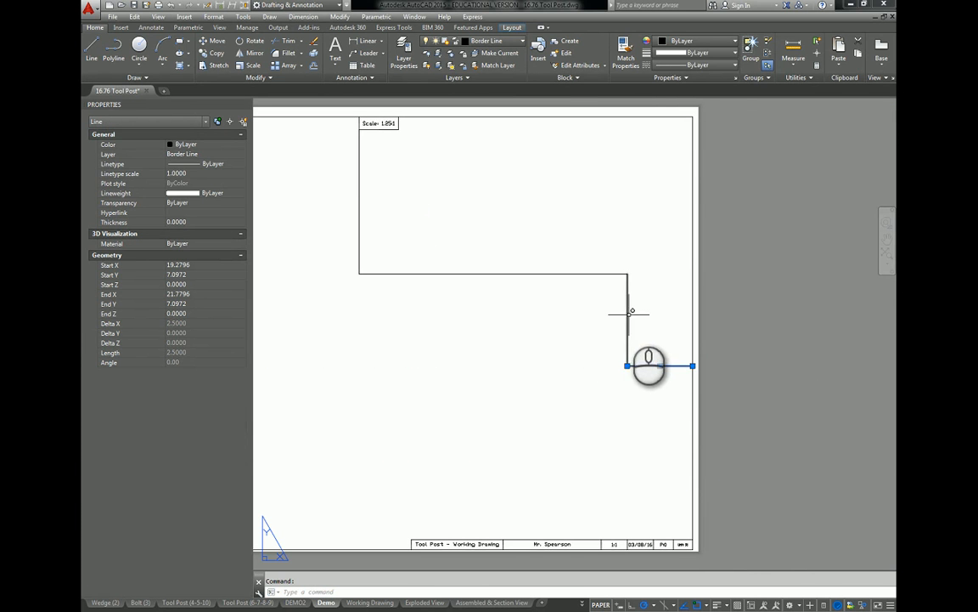
left_click(579, 273)
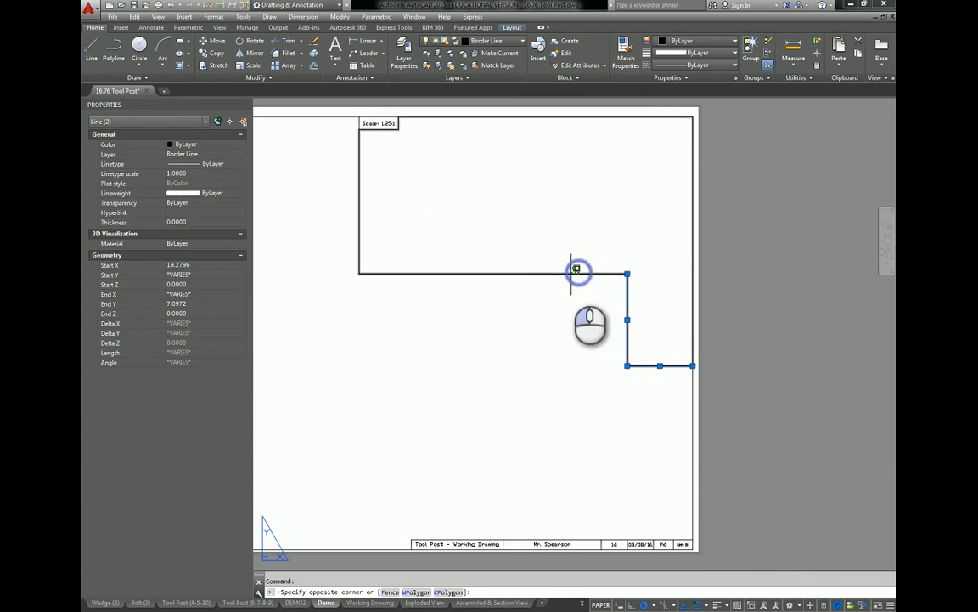
left_click(565, 273)
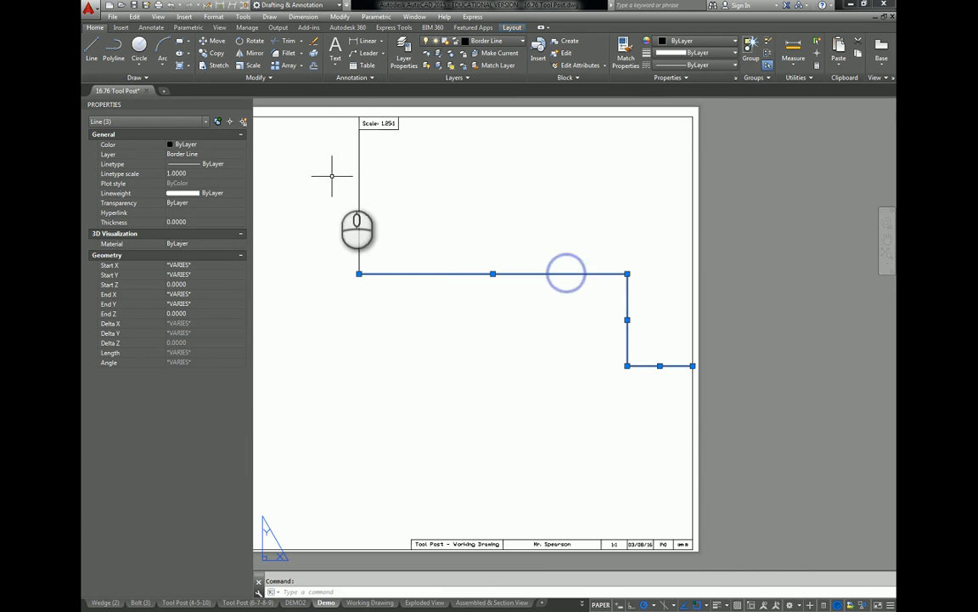
left_click(358, 189)
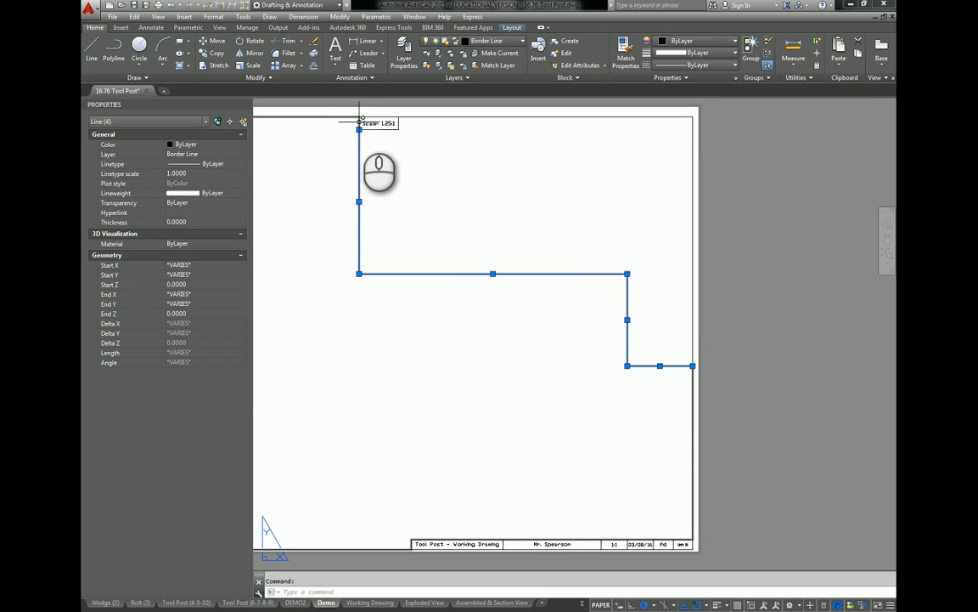
scroll(435, 339, "down", 2)
middle_click_drag(435, 339, 522, 343)
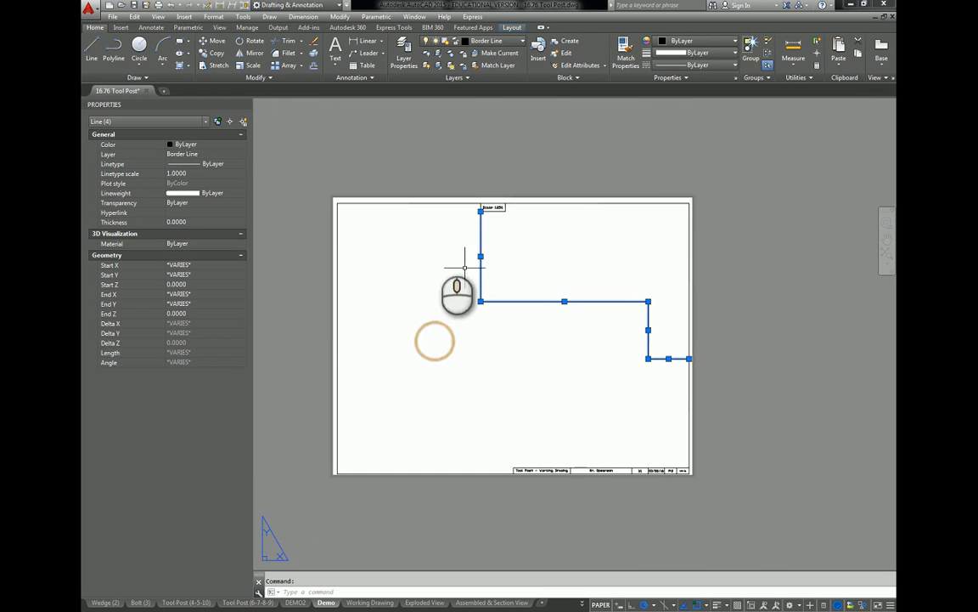
left_click(485, 203)
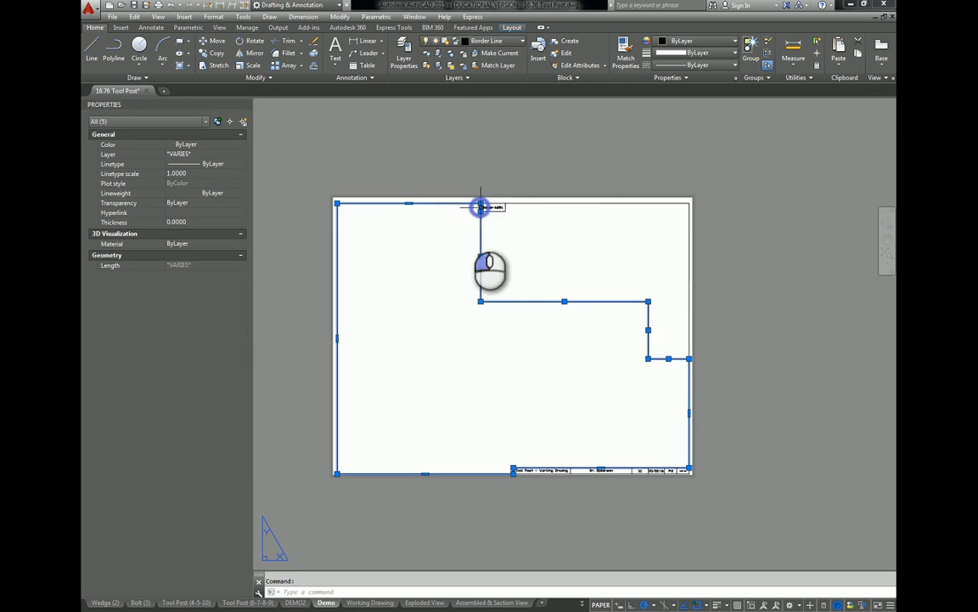
key("Return")
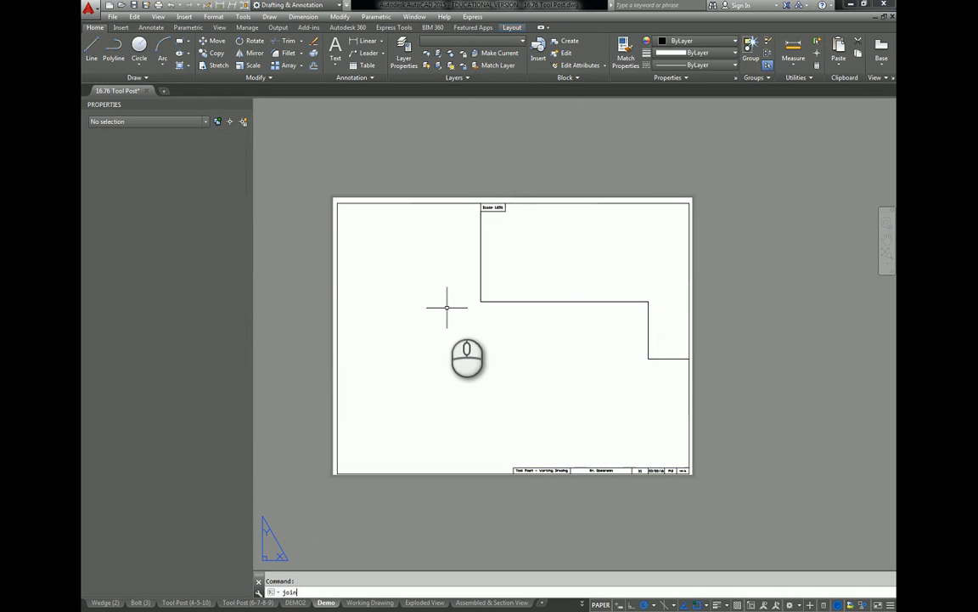
Examine both joined polylines, including how their edges meet around the scale box, and clear the selection
left_click(399, 205)
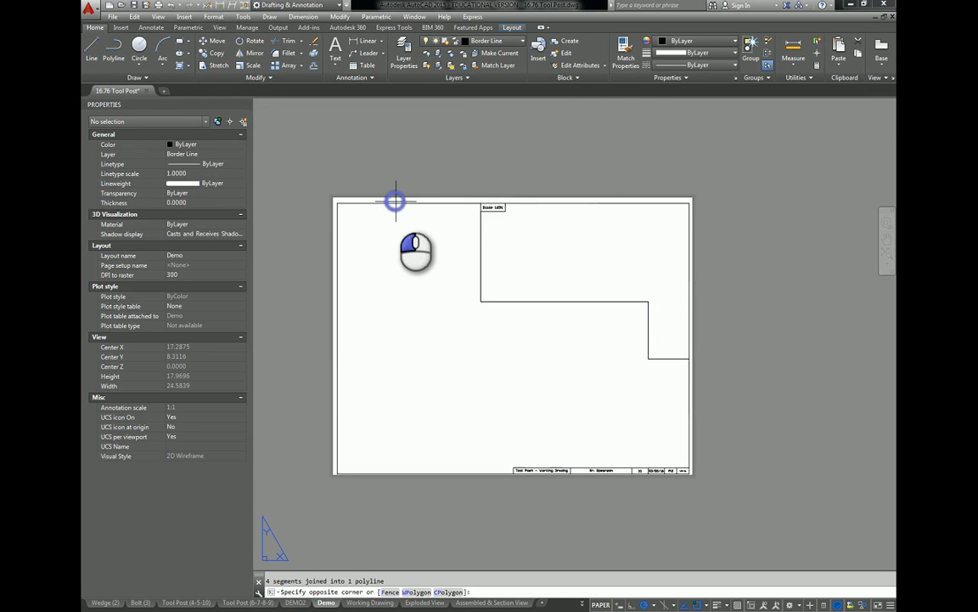
left_click(395, 197)
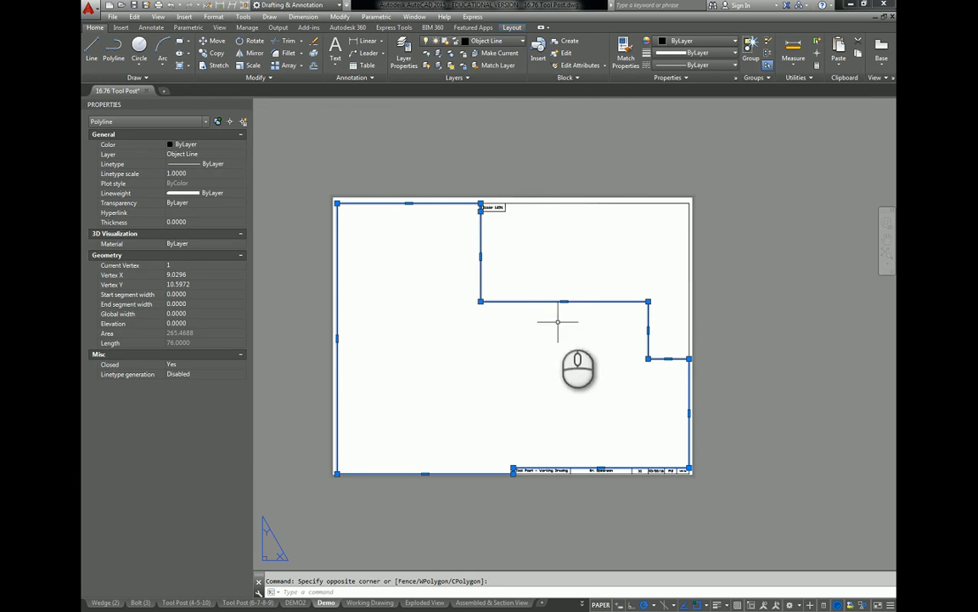
left_click(550, 204)
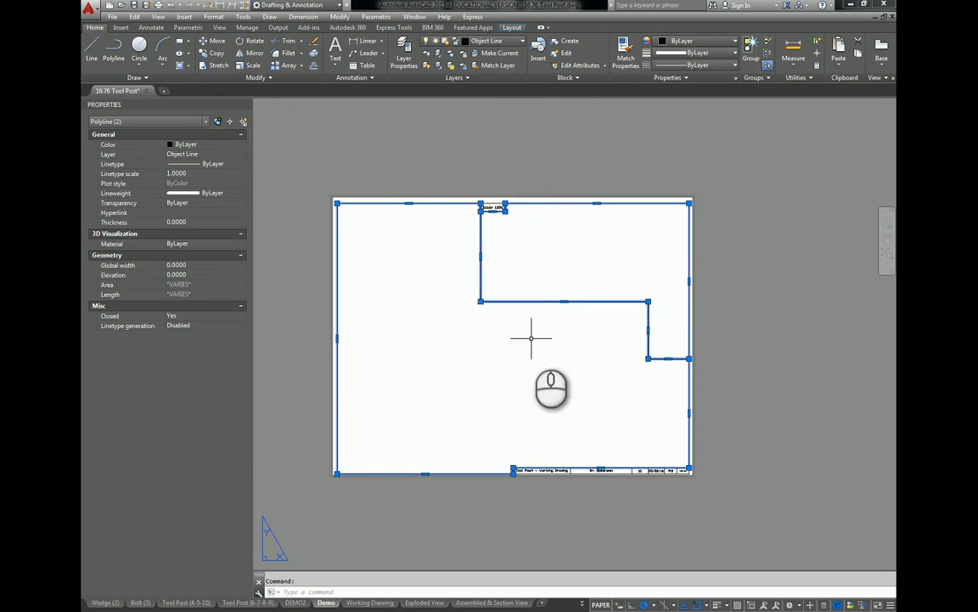
scroll(498, 207, "up", 5)
scroll(488, 219, "down", 10)
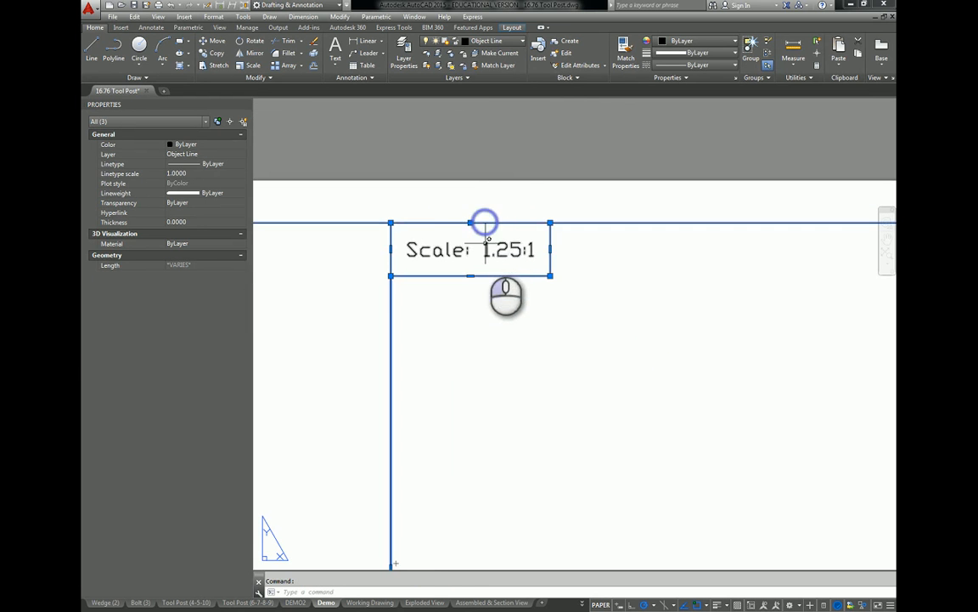
scroll(576, 347, "up", 6)
middle_click_drag(577, 347, 485, 287)
key("Escape")
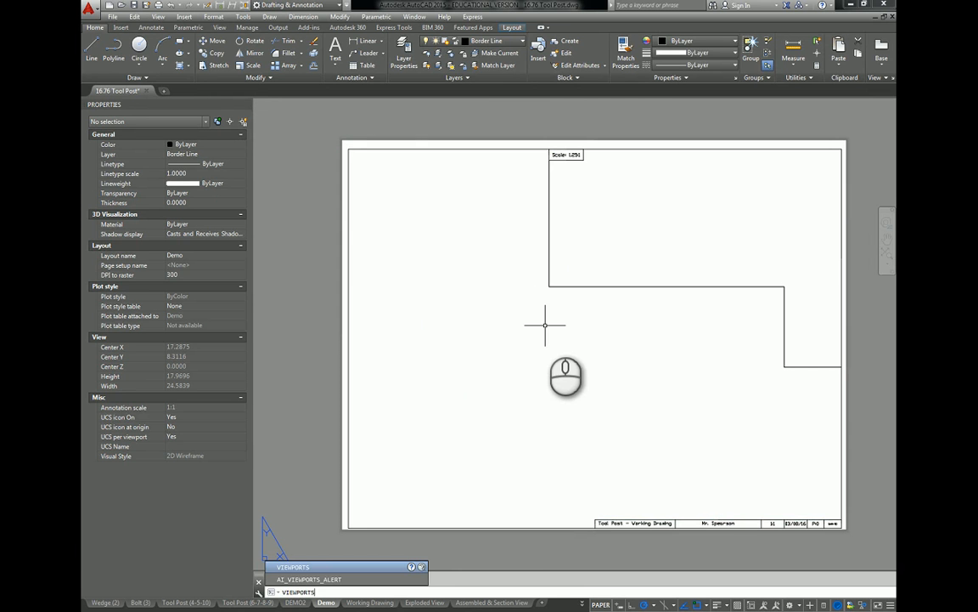
Create a Single viewport spanning the sheet border from its upper-left corner to its lower-right corner
key("Return")
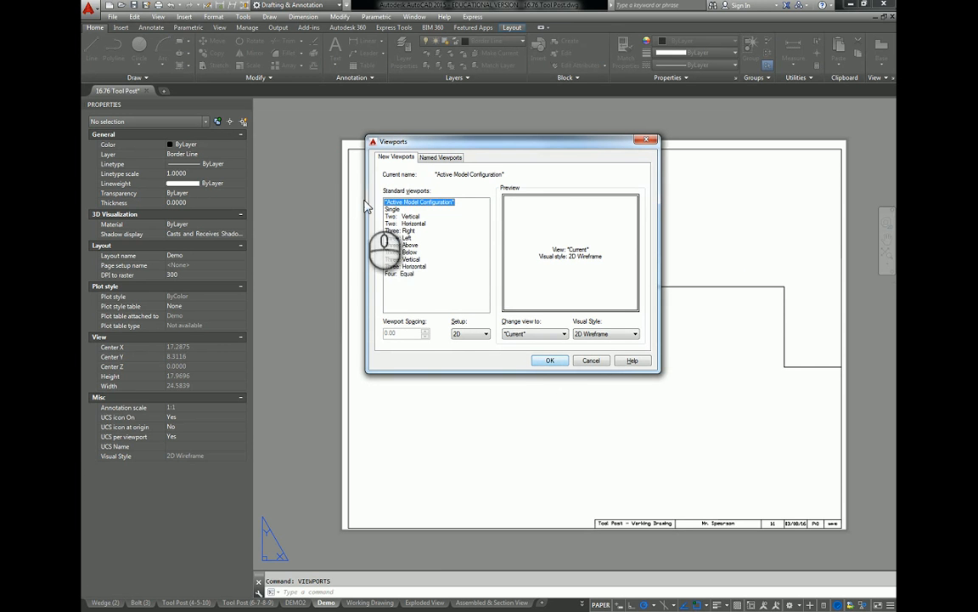
left_click(395, 209)
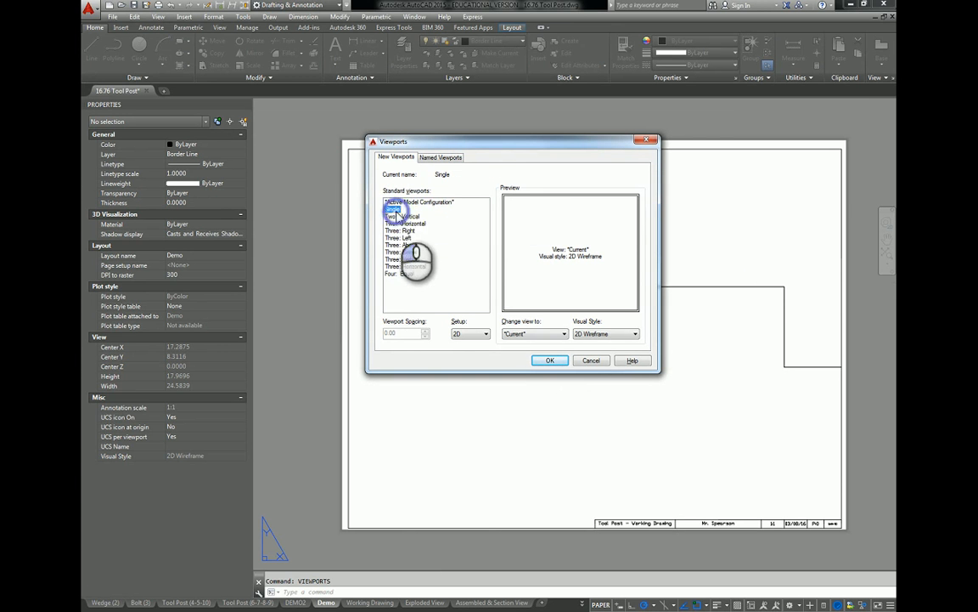
left_click(411, 216)
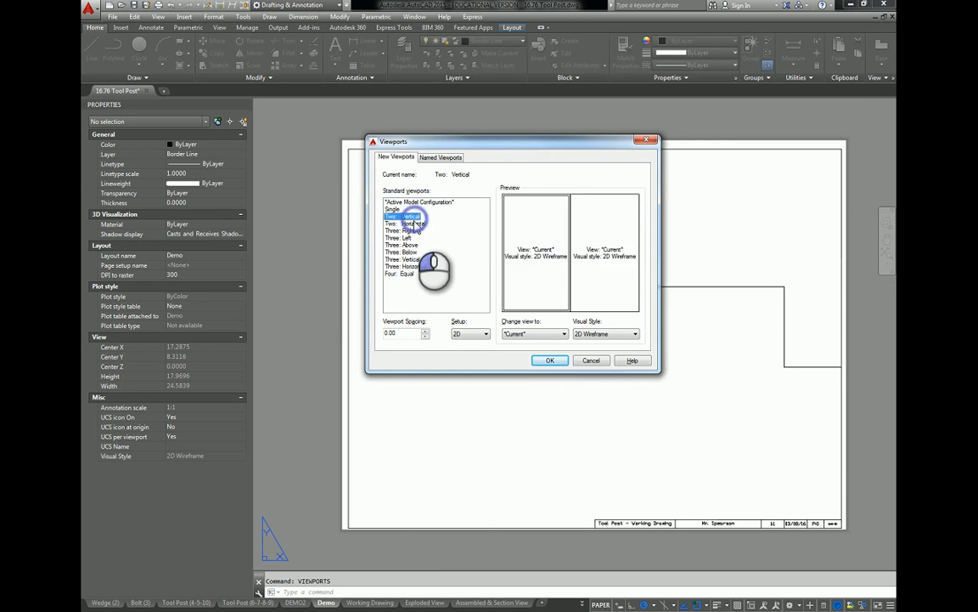
left_click(410, 223)
left_click(393, 209)
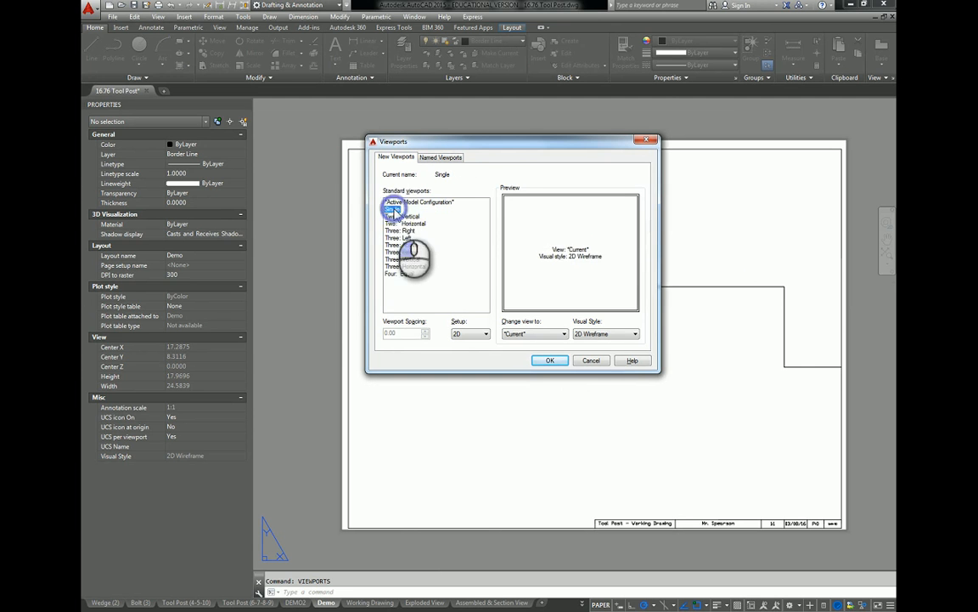
left_click(548, 361)
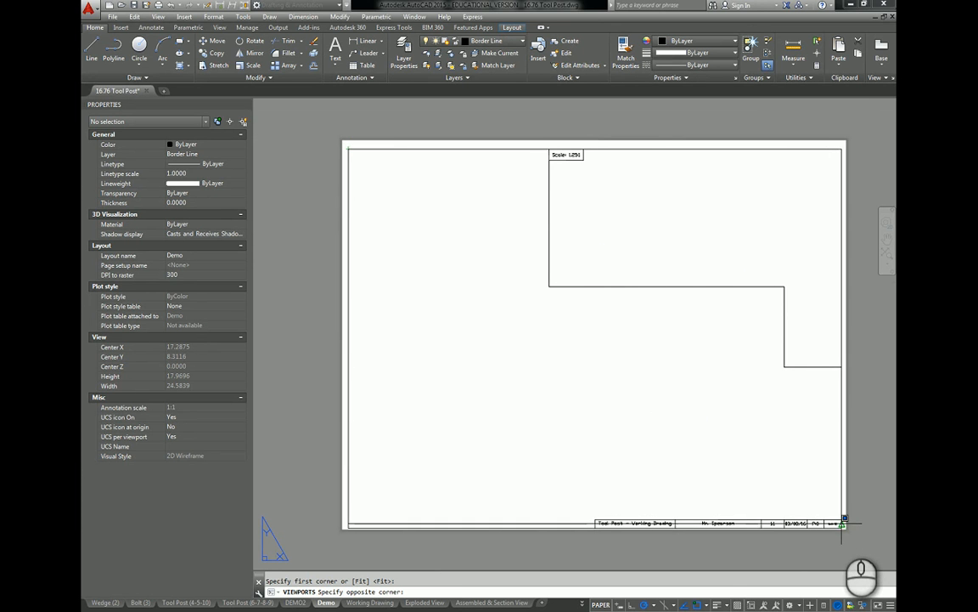
left_click(845, 523)
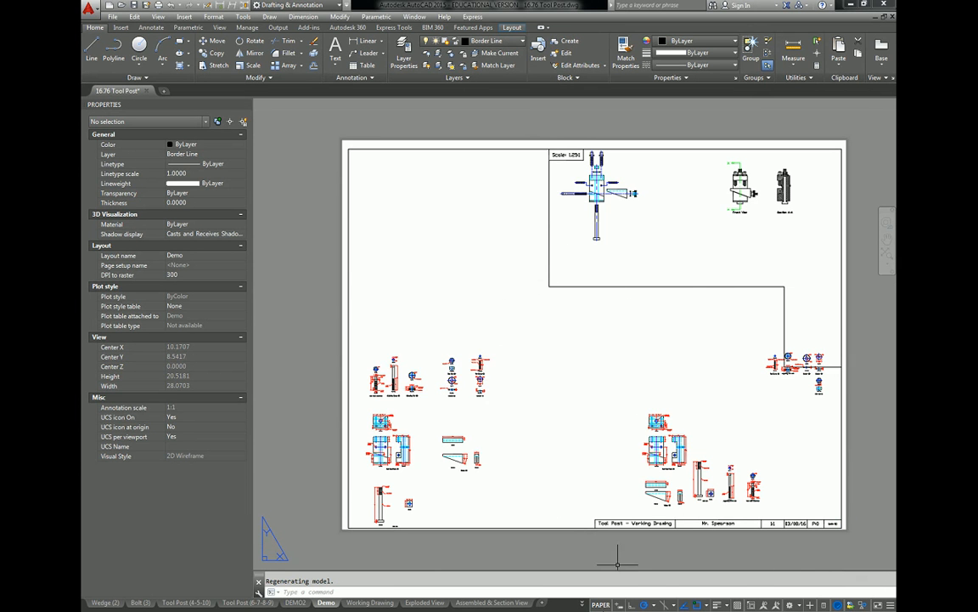
Examine the part drawings in model space and return to the Demo layout
left_click(583, 604)
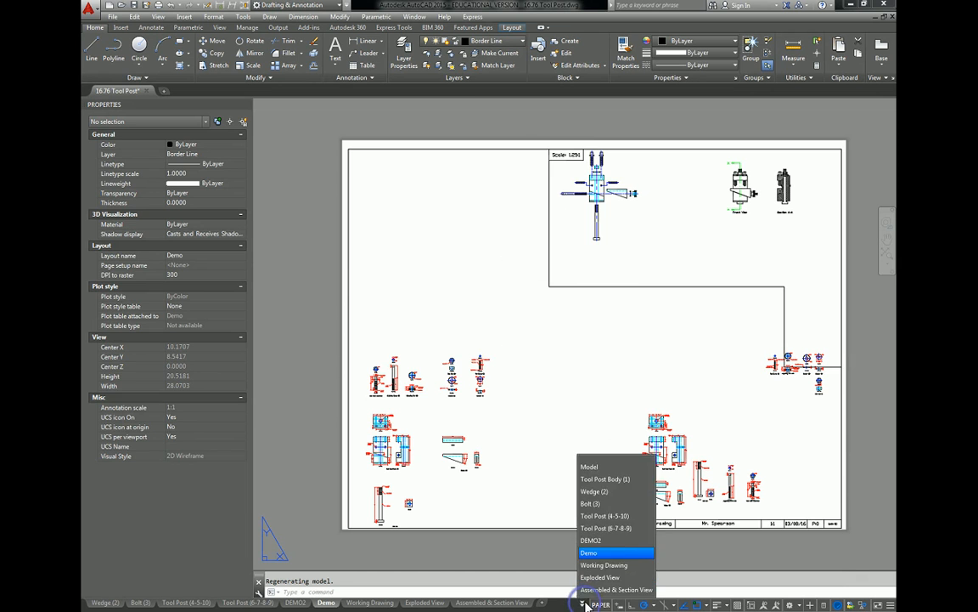
left_click(590, 467)
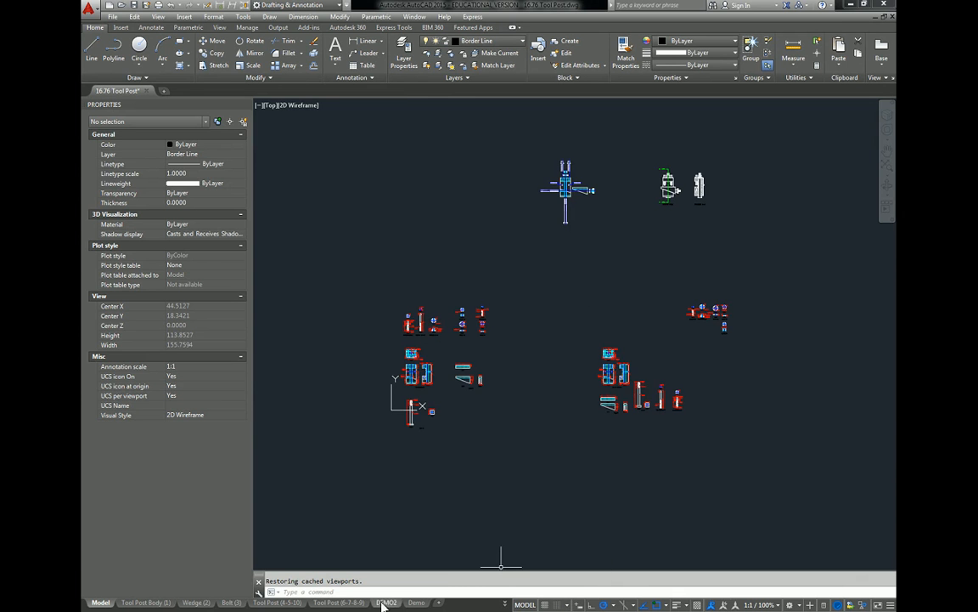
left_click(417, 602)
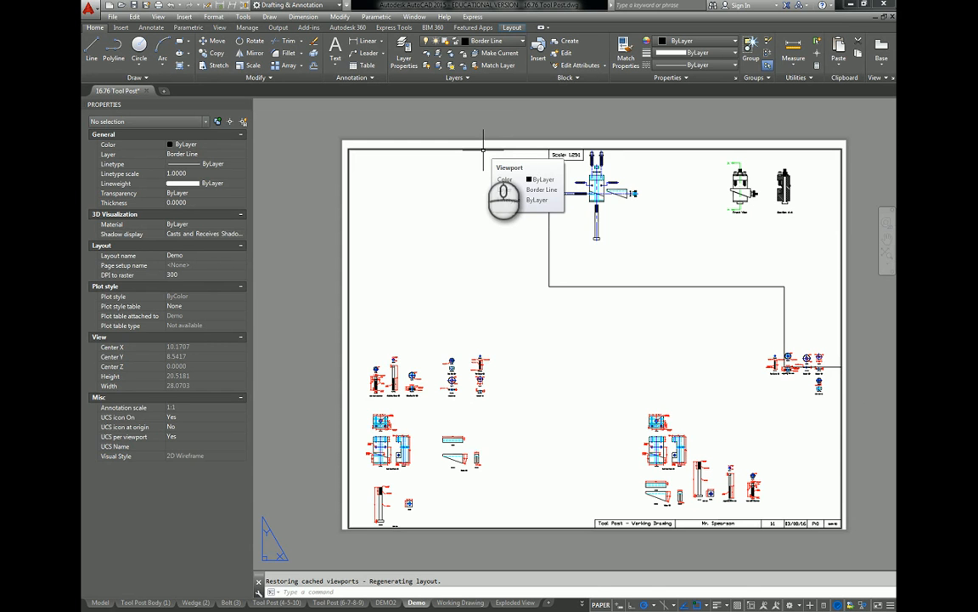
Move the new viewport from the Border Line layer to the Viewport layer and deselect it
left_click(482, 149)
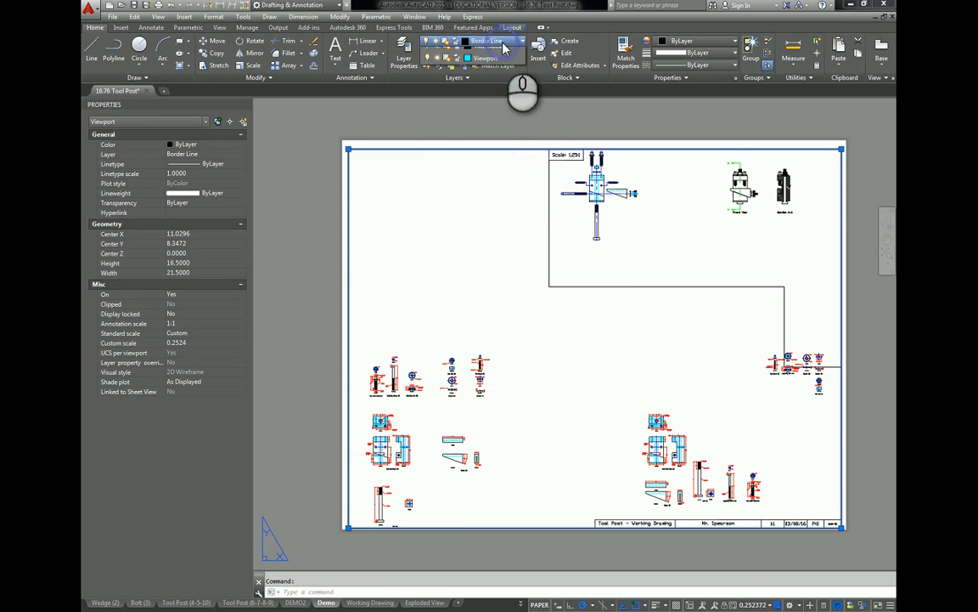
left_click(501, 41)
left_click(486, 200)
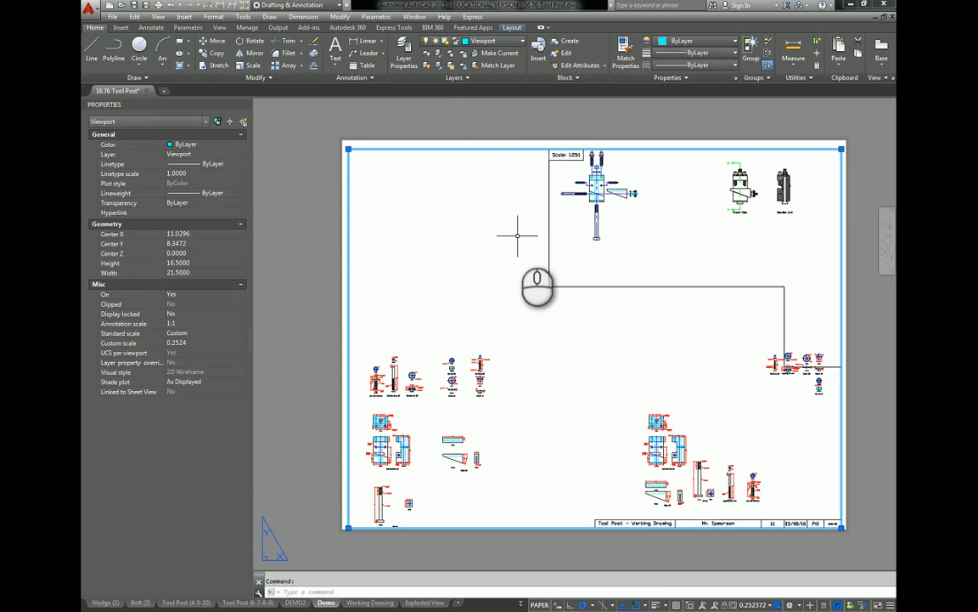
left_click(502, 219)
left_click(450, 186)
key("Escape")
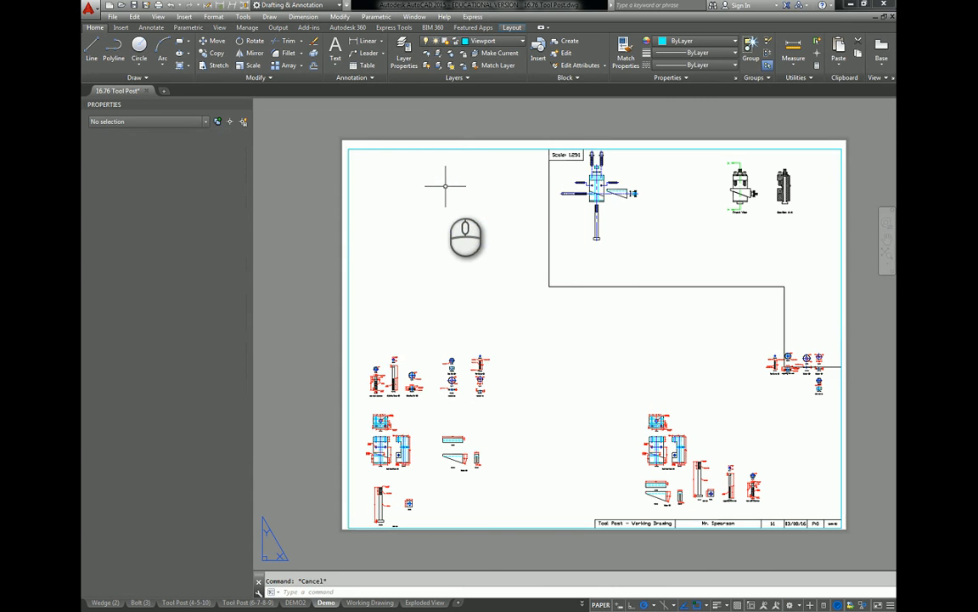
Shrink the viewport to about 9.36 by 10.06 by stretching its upper-right corner toward the middle of the sheet
left_click(463, 150)
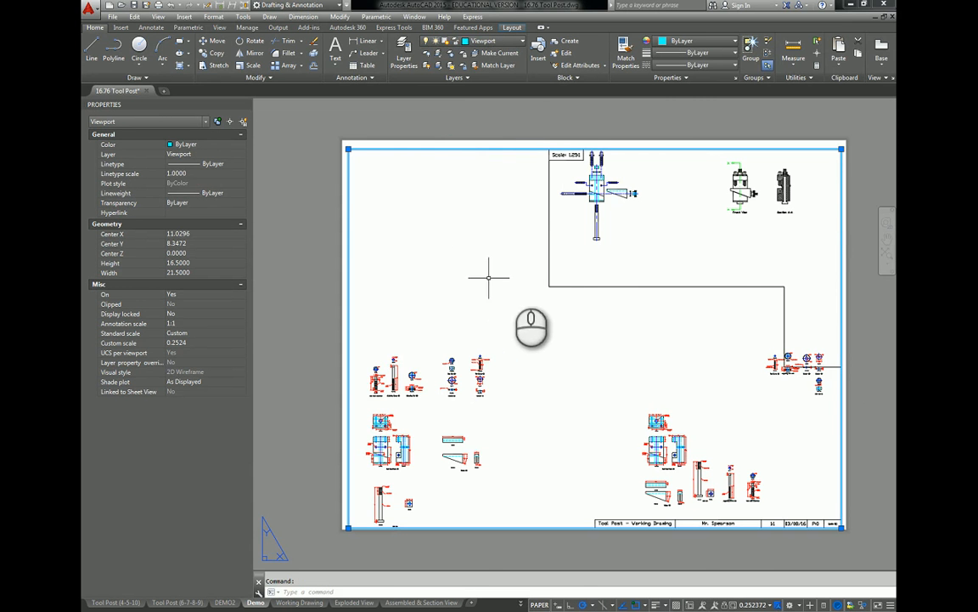
left_click(841, 149)
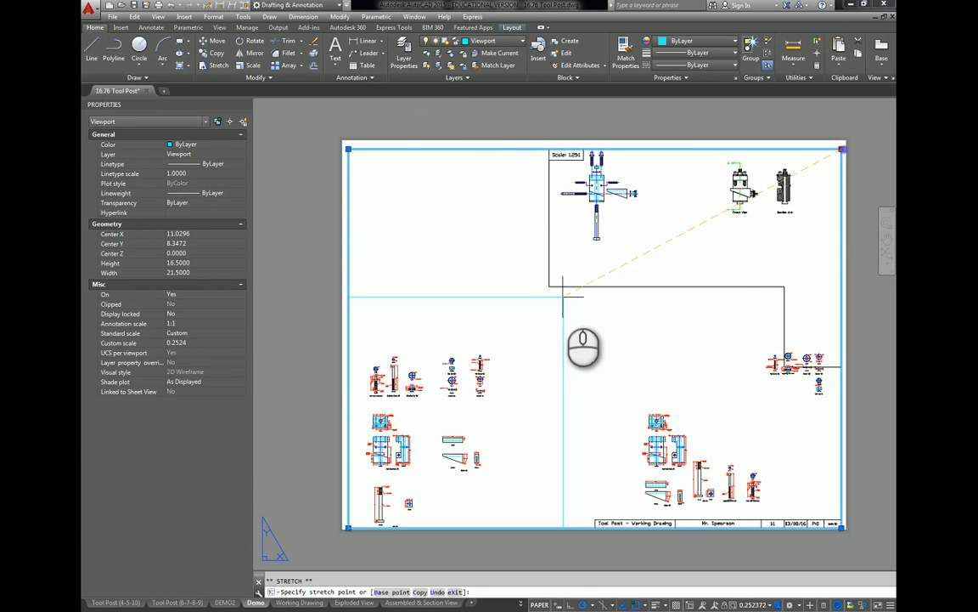
left_click(563, 296)
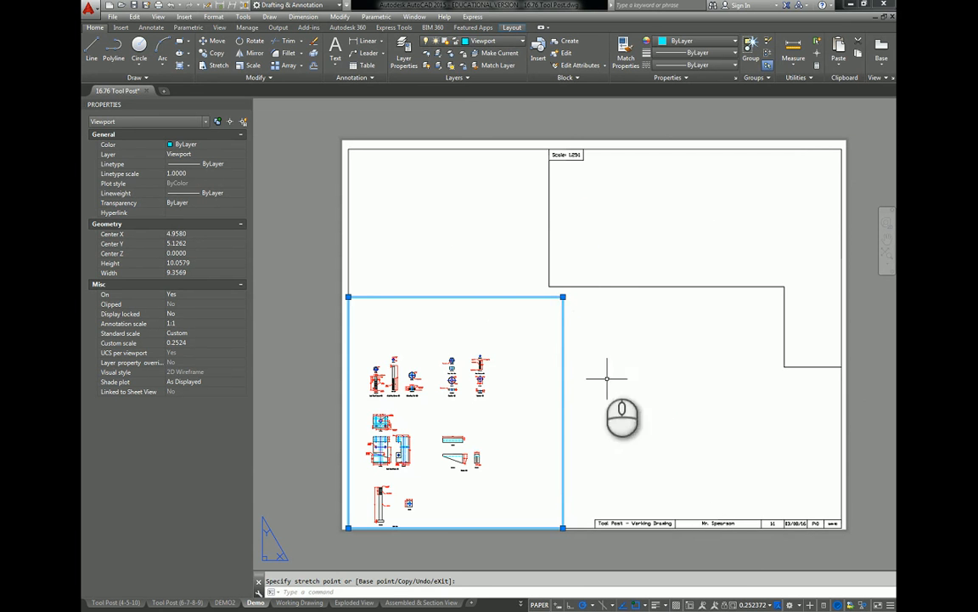
Stretch the viewport's corners via the stepped line's corner back out to the full sheet border and deselect it
left_click(563, 297)
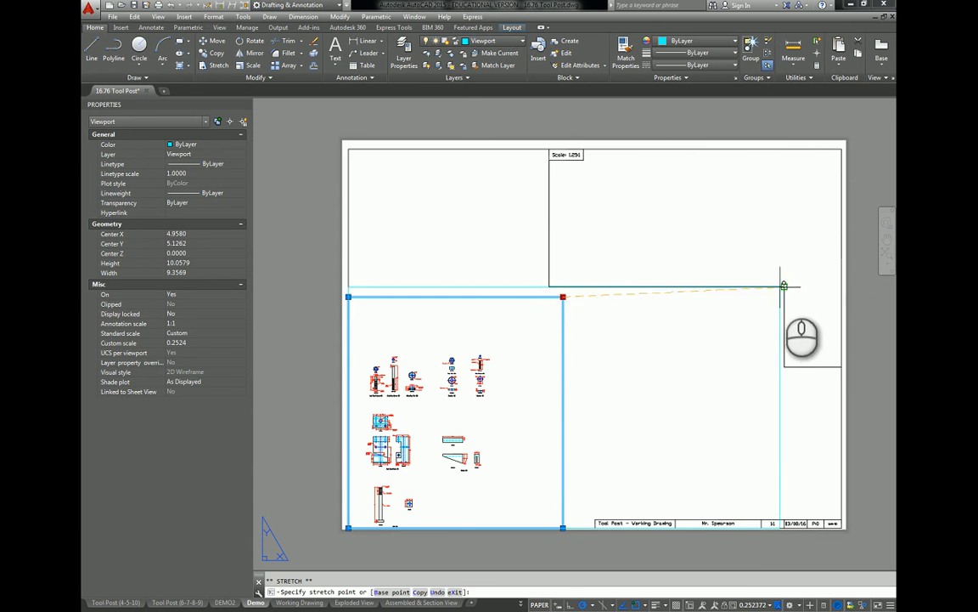
left_click(784, 288)
left_click(348, 287)
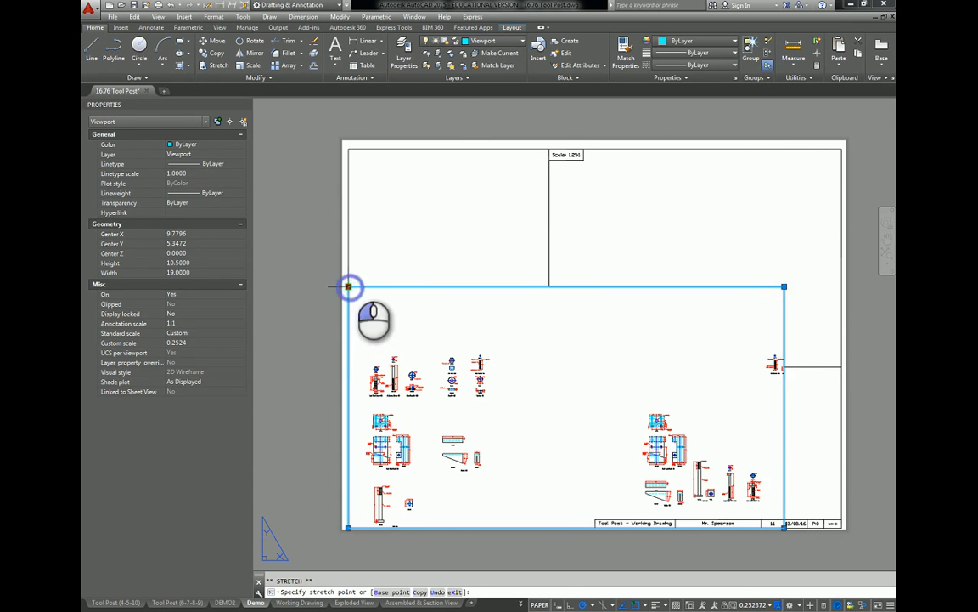
left_click(349, 149)
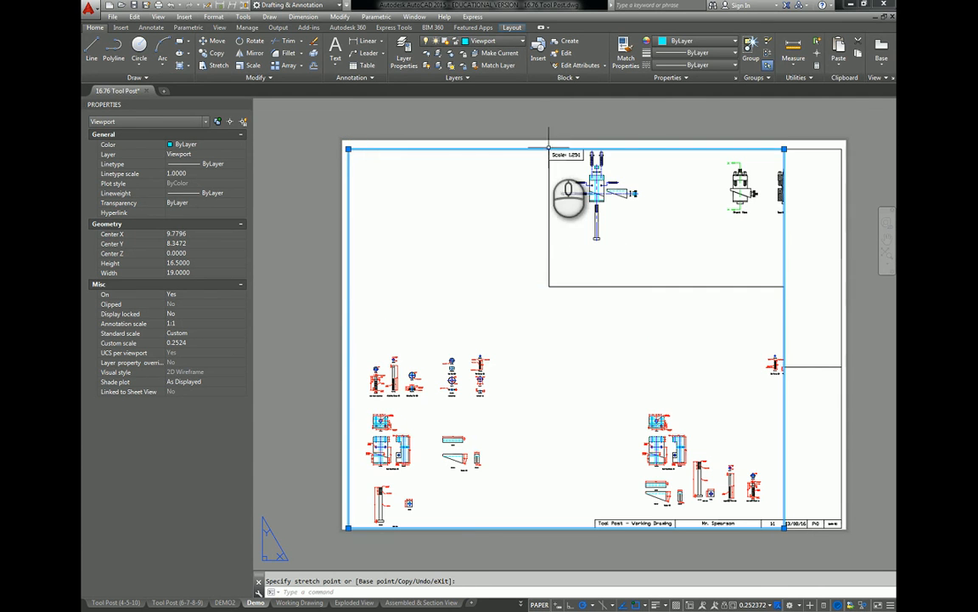
left_click(784, 148)
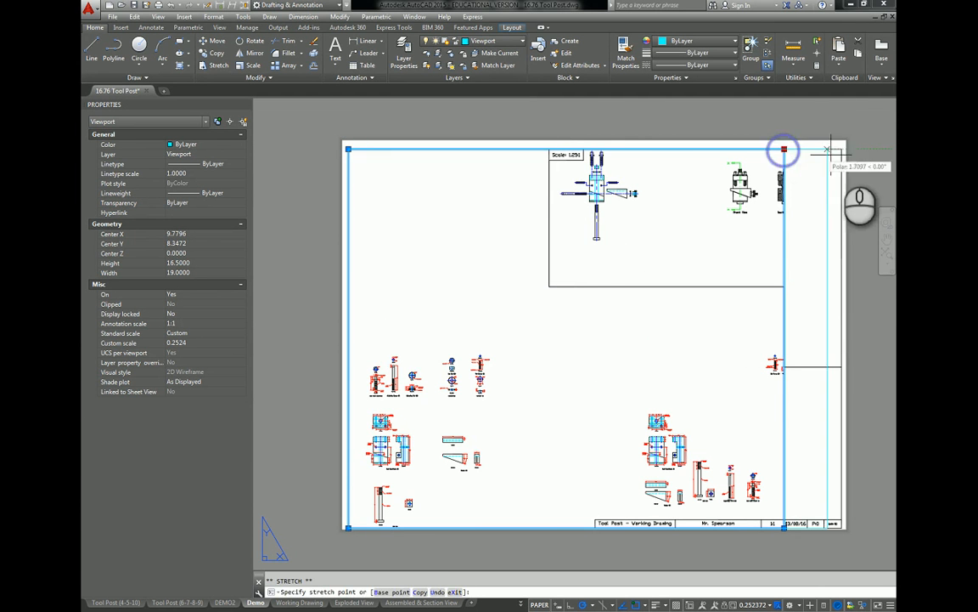
left_click(841, 148)
key("Escape")
key("Escape")
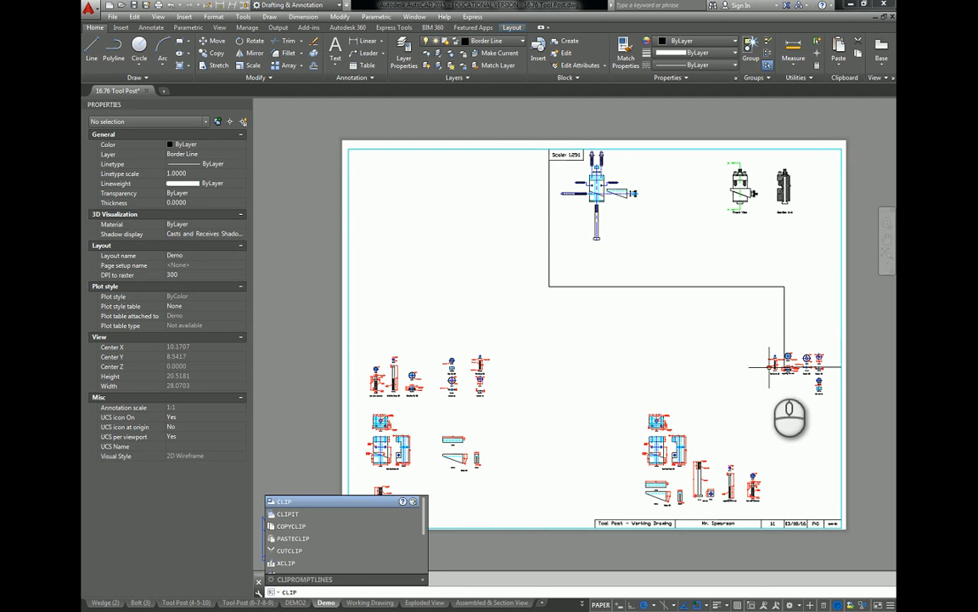
Clip the full-sheet viewport to the stepped border polyline using the Clip command
left_click(285, 503)
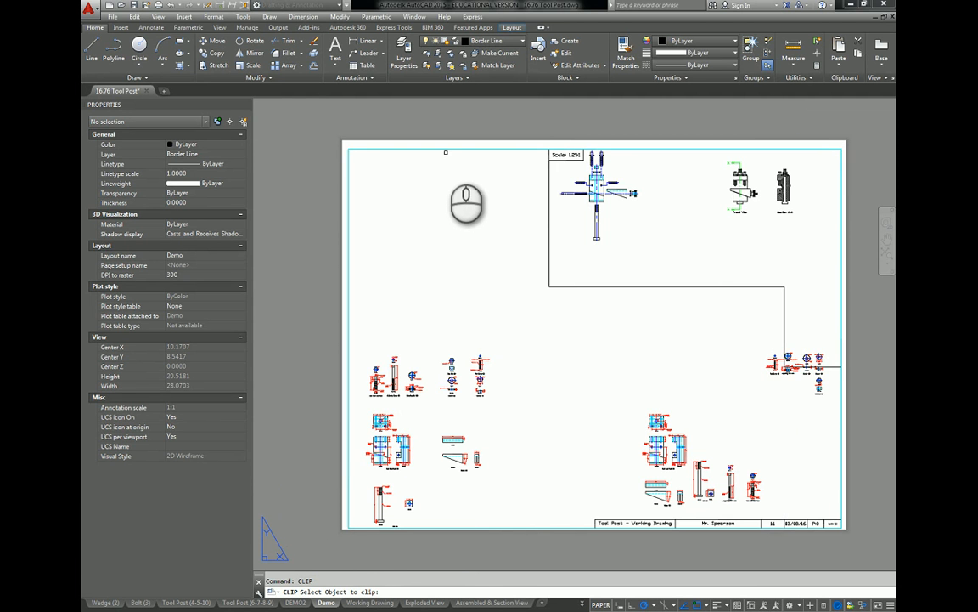
left_click(445, 151)
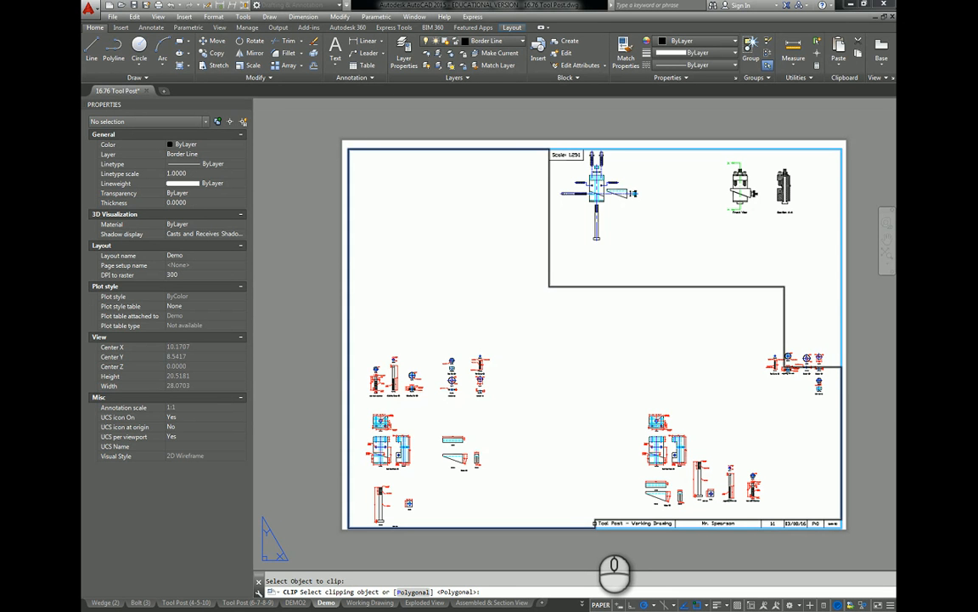
left_click(597, 286)
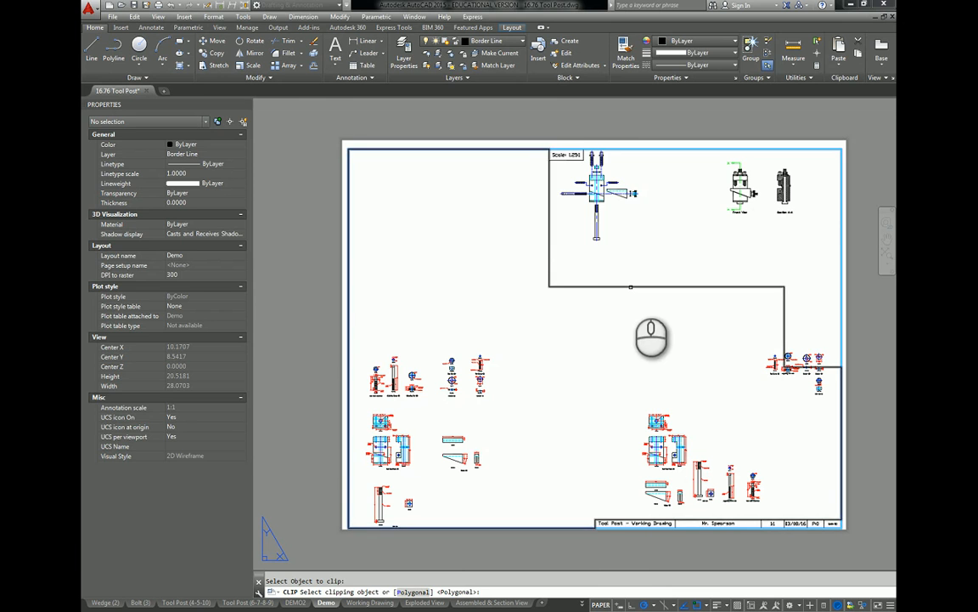
left_click(631, 286)
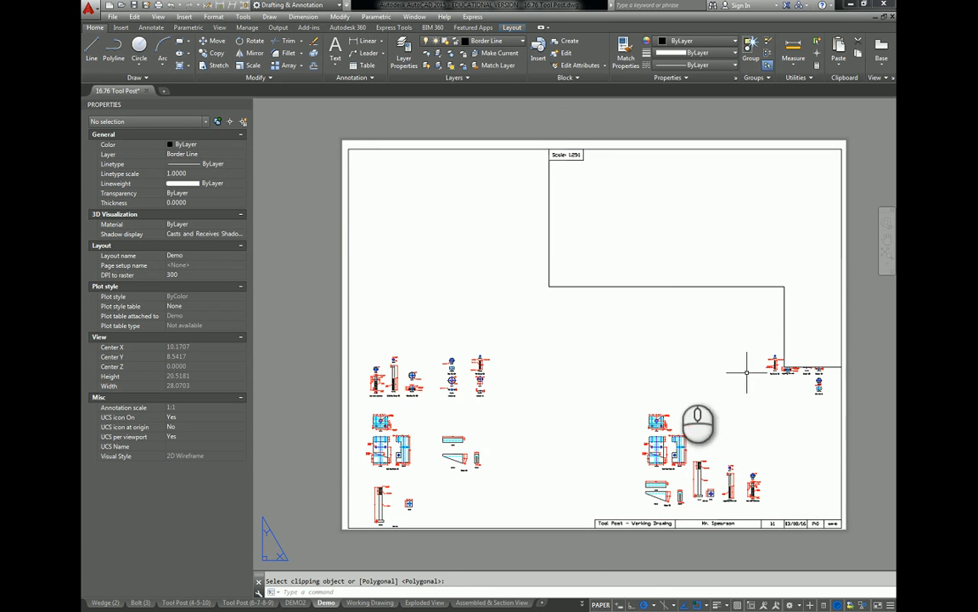
Activate the clipped viewport, pan its model view to bring the blue assembly drawing inside the stepped boundary, and return to paper space
left_click(600, 604)
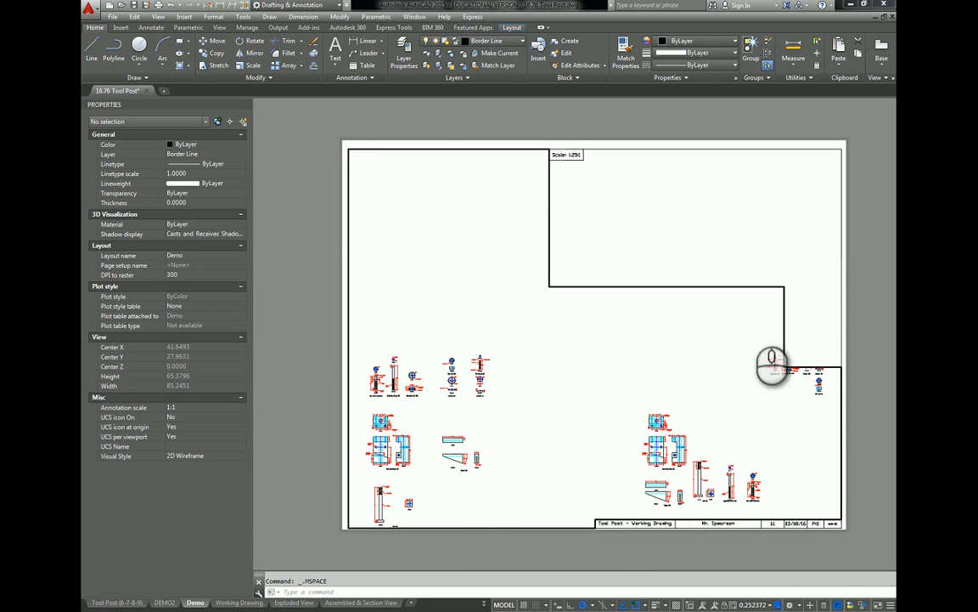
left_click(829, 308)
mouse_move(724, 355)
middle_mouse_down()
mouse_move(658, 349)
mouse_move(557, 367)
mouse_move(563, 375)
mouse_move(734, 376)
mouse_move(622, 386)
middle_mouse_up()
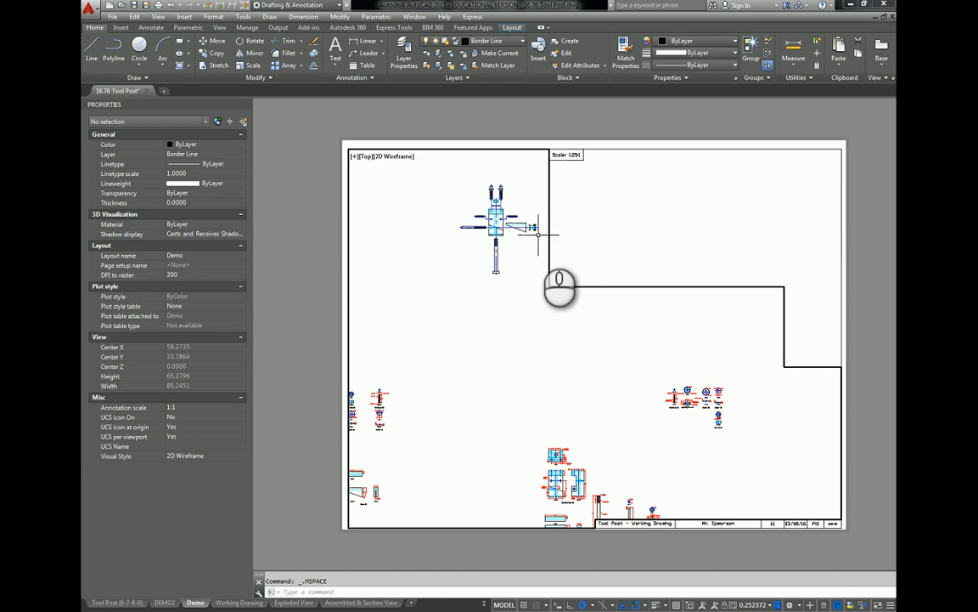
left_click(498, 41)
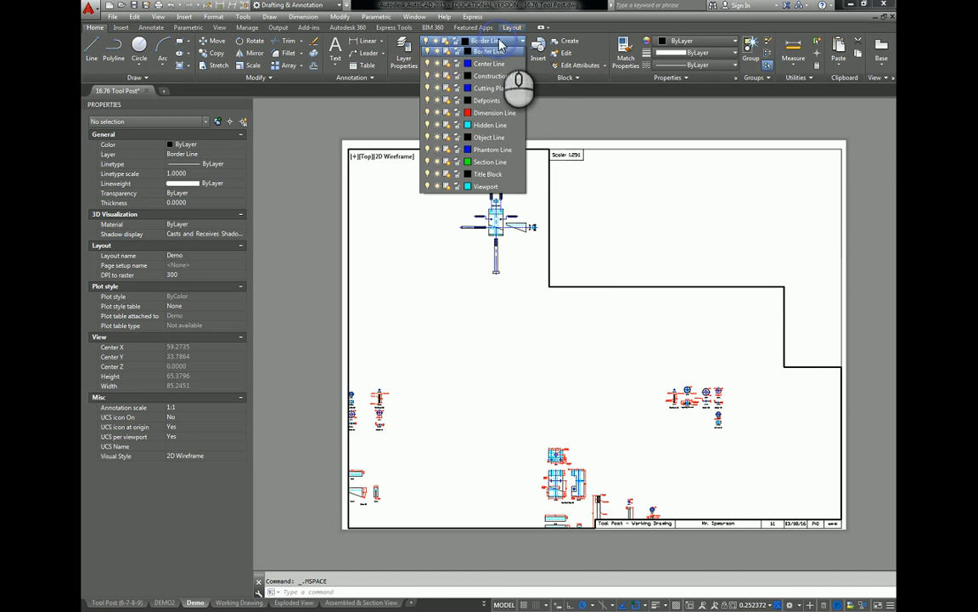
left_click(506, 254)
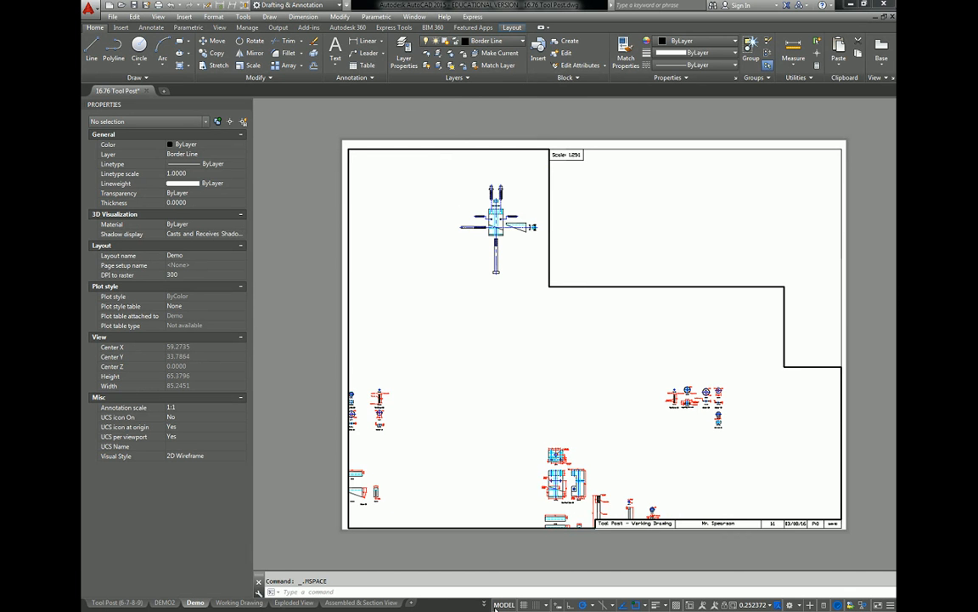
double_click(618, 170)
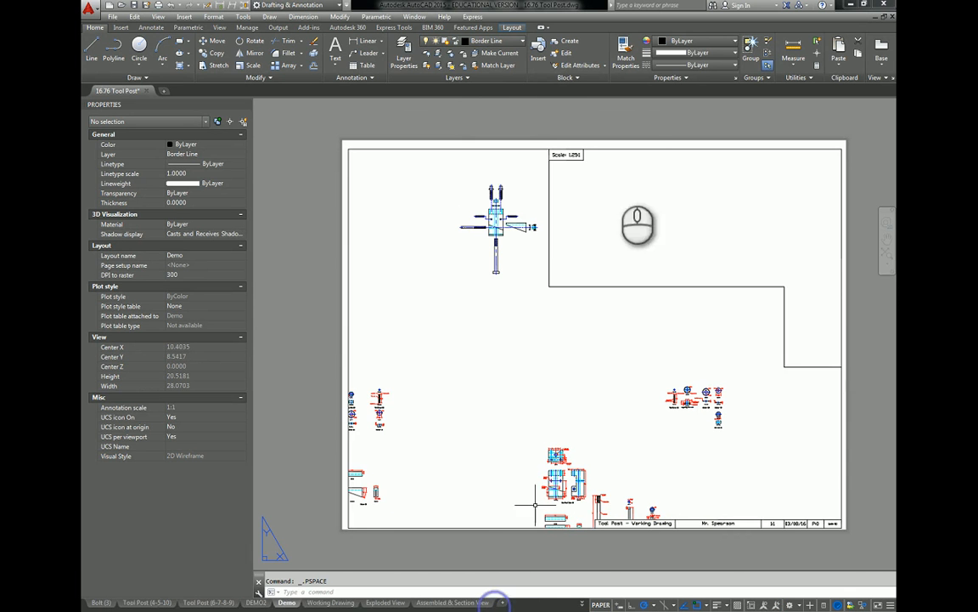
left_click(548, 195)
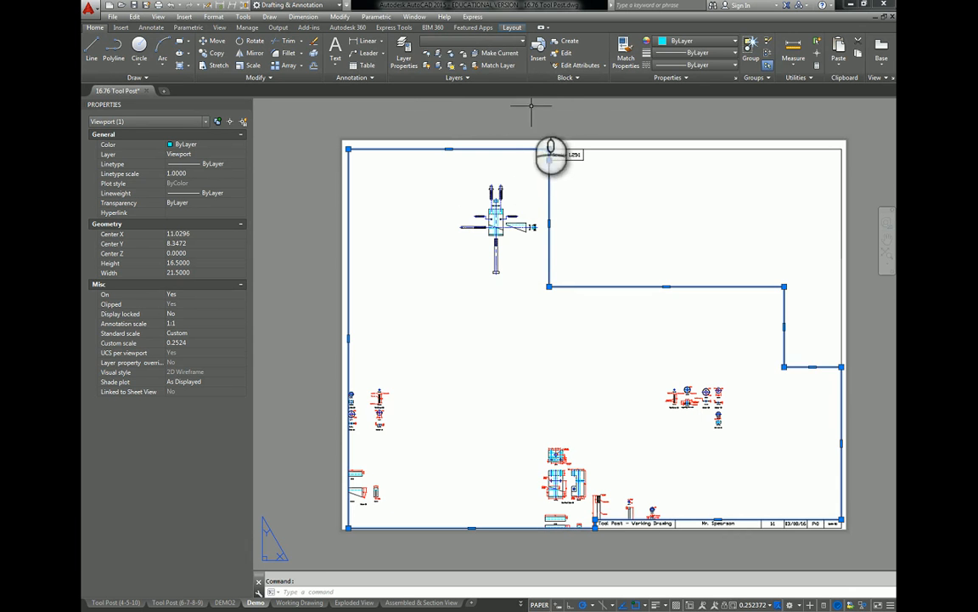
left_click(501, 44)
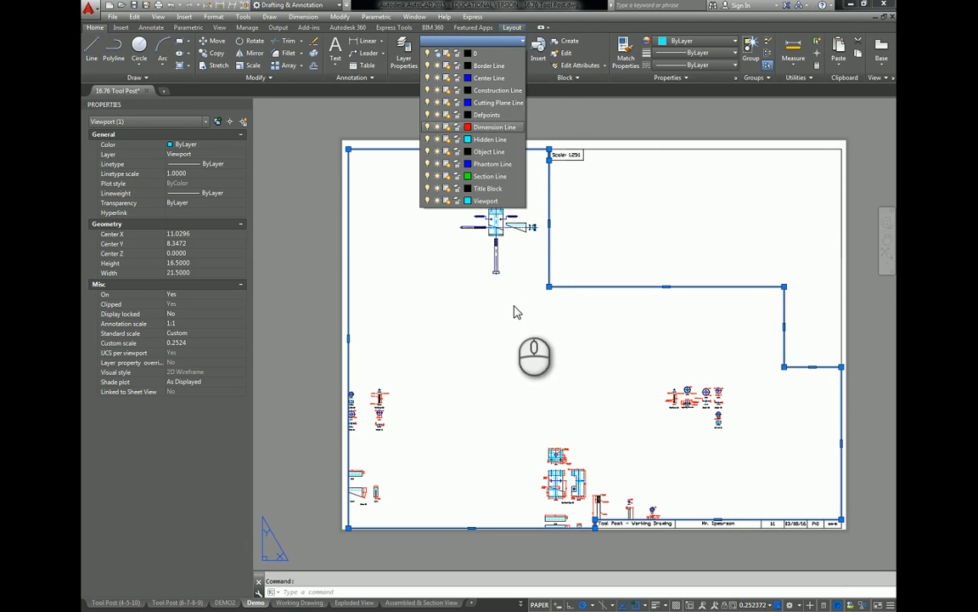
key("Escape")
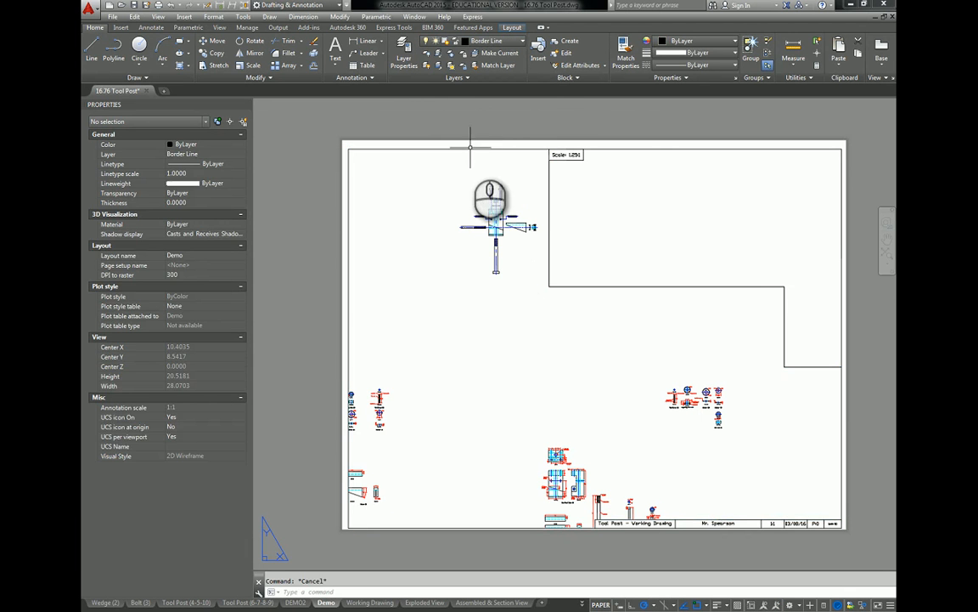
Erase the clipped viewport together with its border outline and undo the erasure
left_click(469, 148)
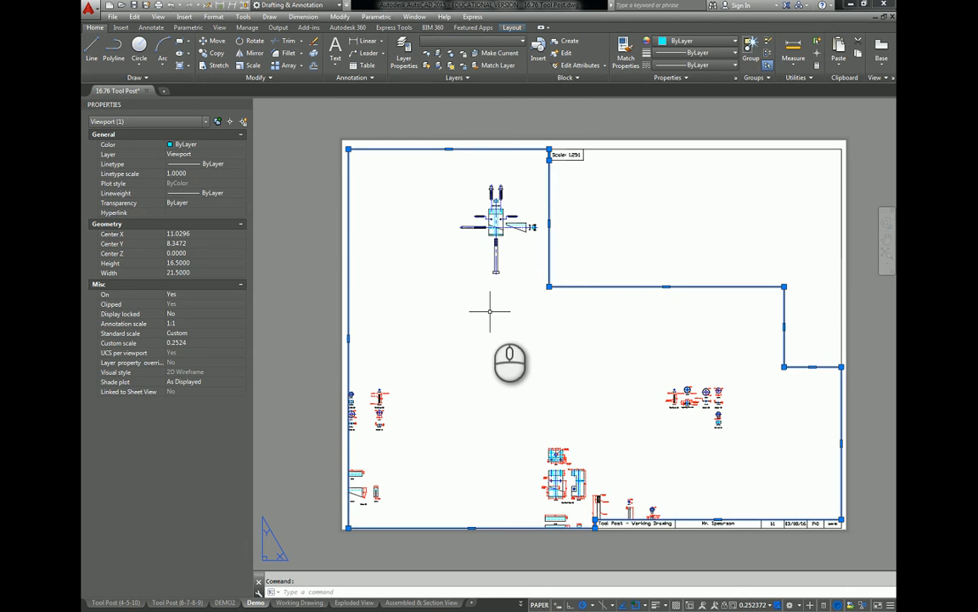
key("Delete")
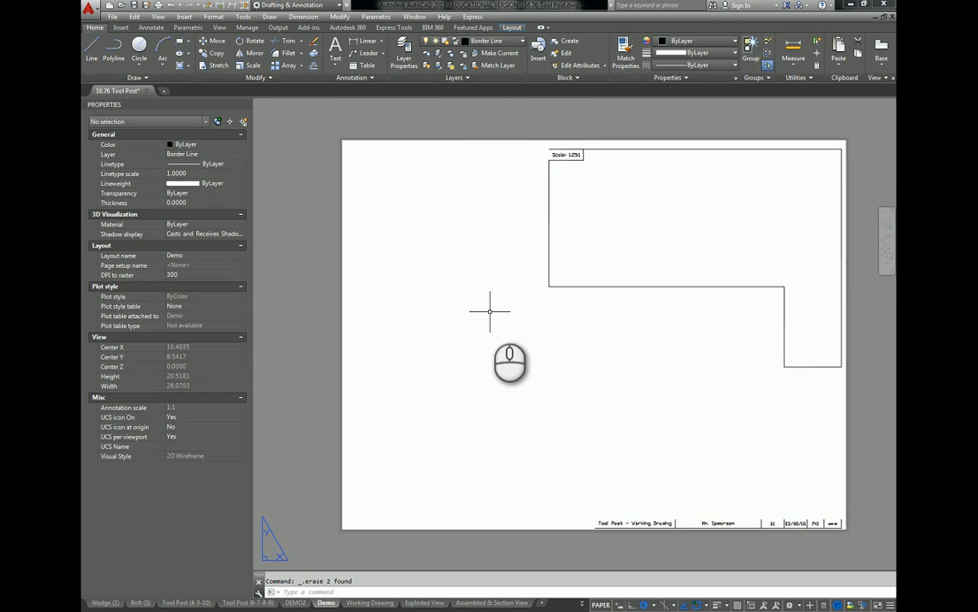
key("ctrl+z")
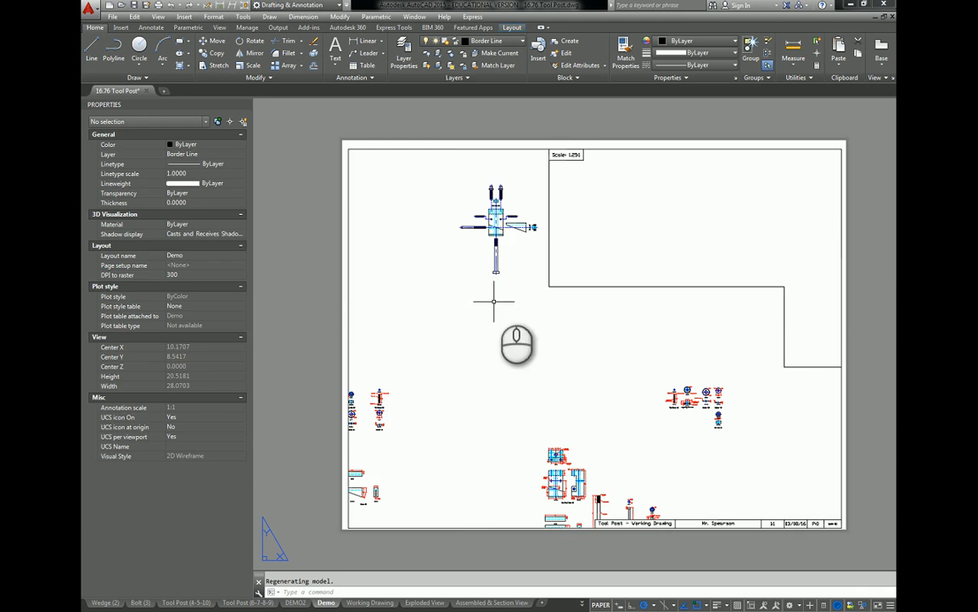
Move the clipped viewport to the Border Line layer and deselect it
left_click(504, 150)
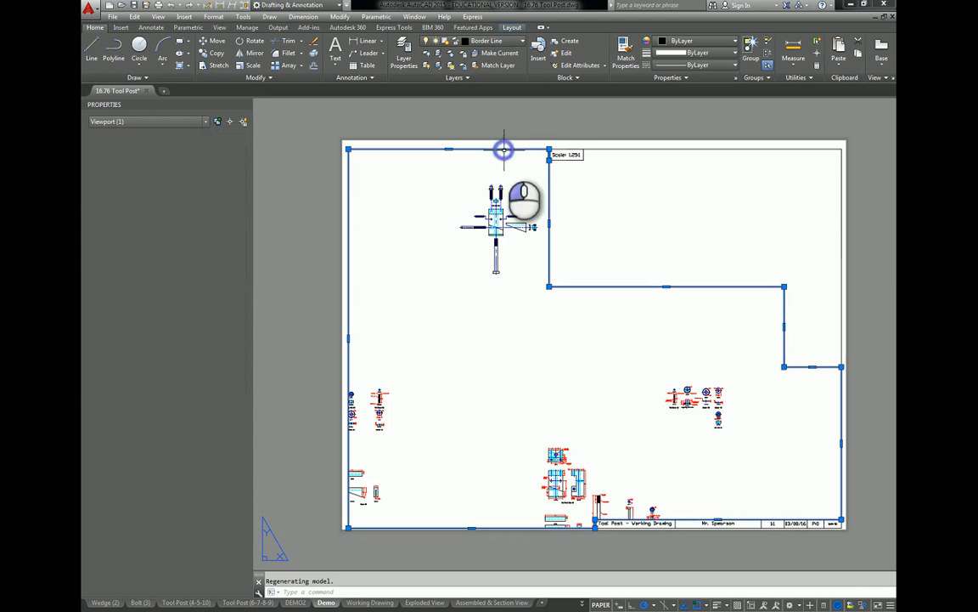
left_click(507, 42)
left_click(495, 68)
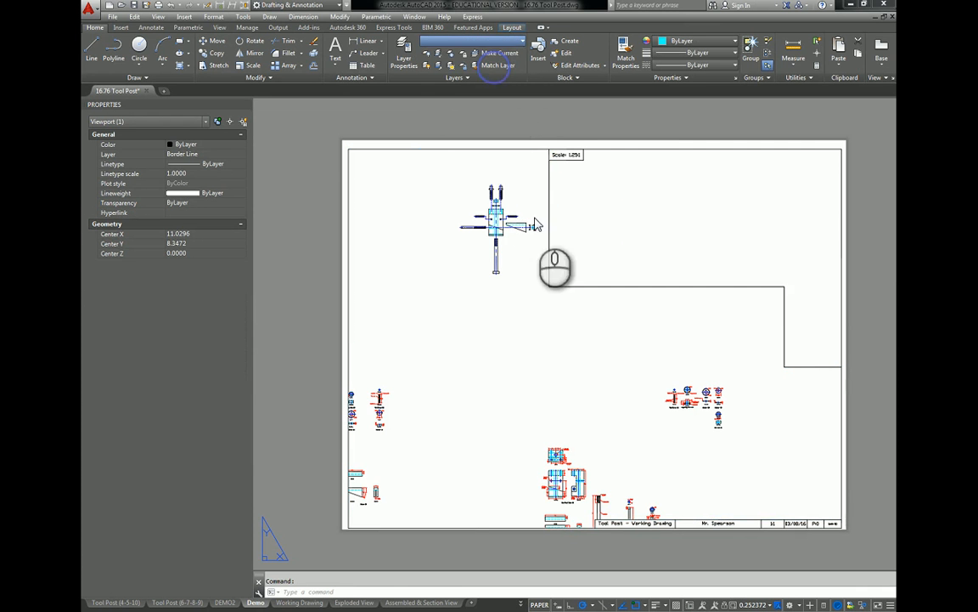
left_click(524, 359)
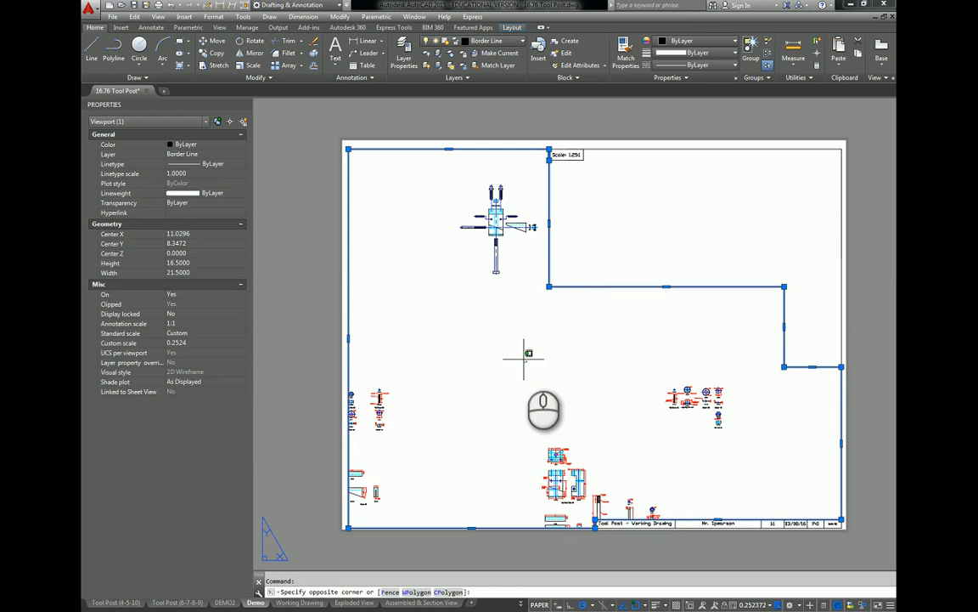
key("Escape")
key("Escape")
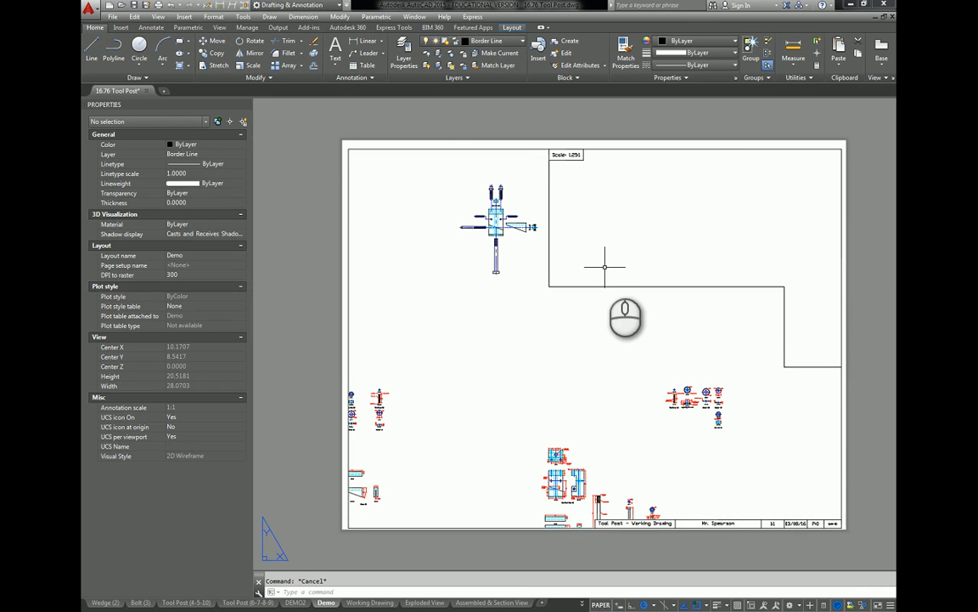
Create a second viewport, 12.75 by 9.5, from the scale label's outer corner to the stepped line's end on the opposite border edge
key("Return")
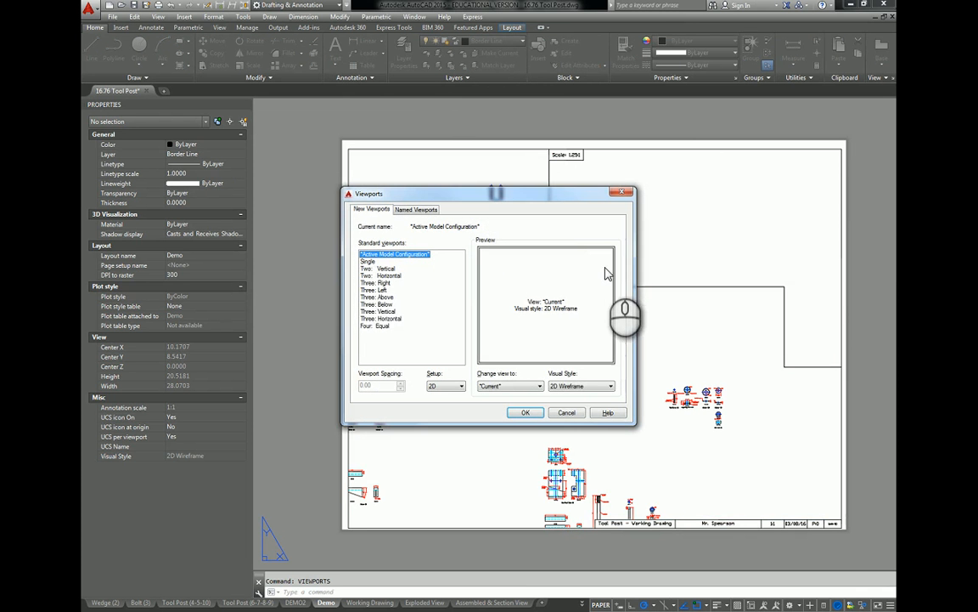
left_click(527, 412)
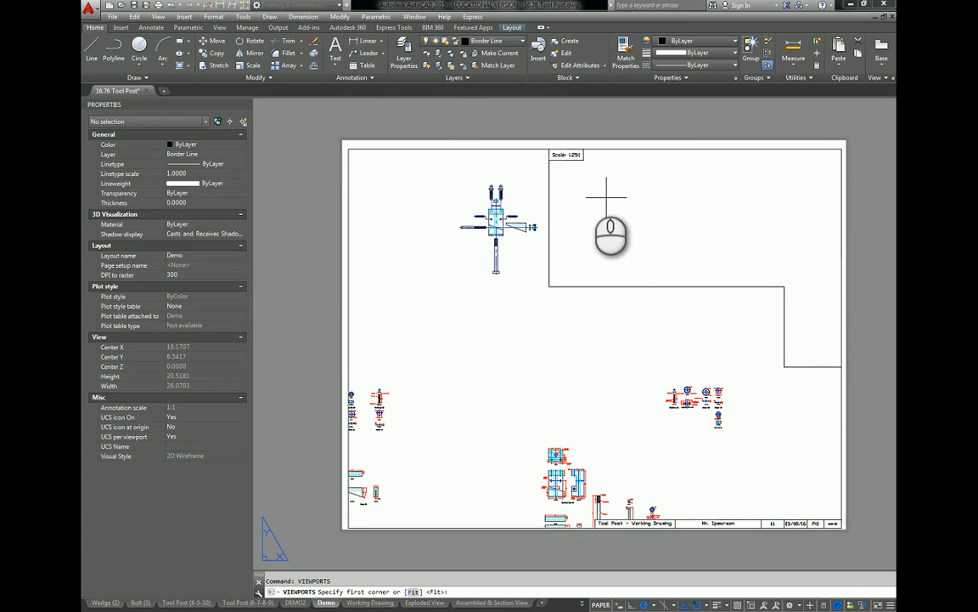
left_click(549, 150)
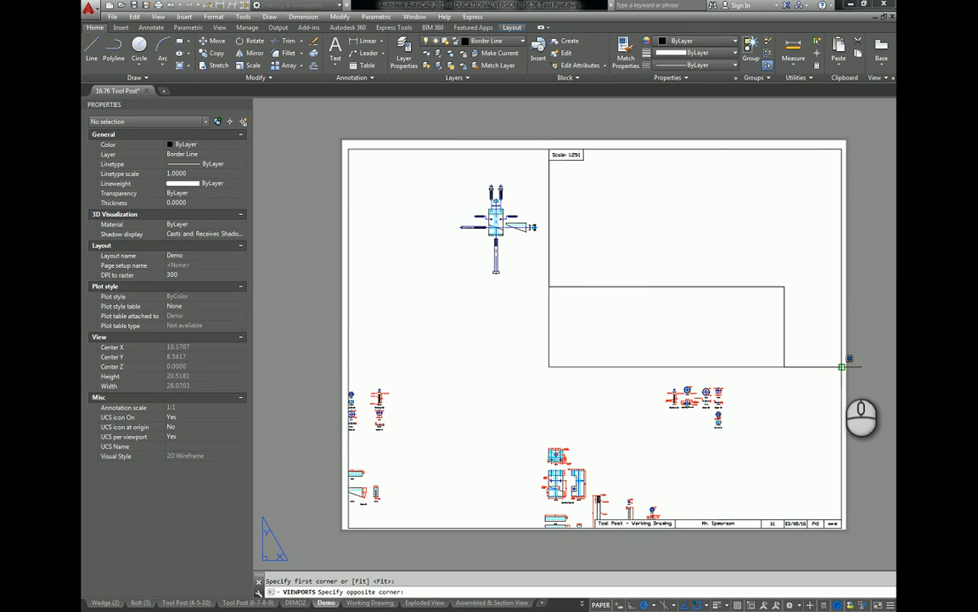
left_click(841, 366)
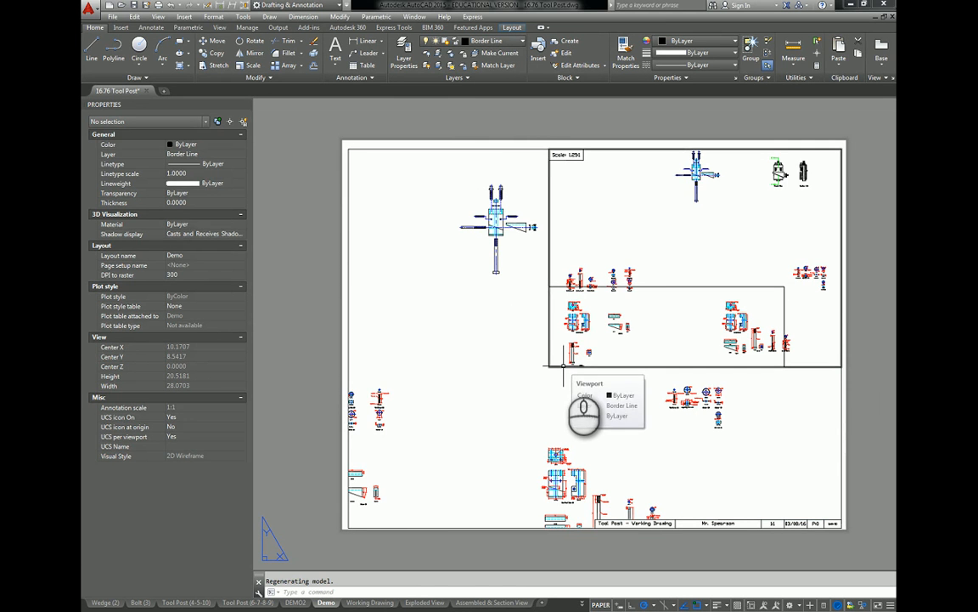
left_click(563, 367)
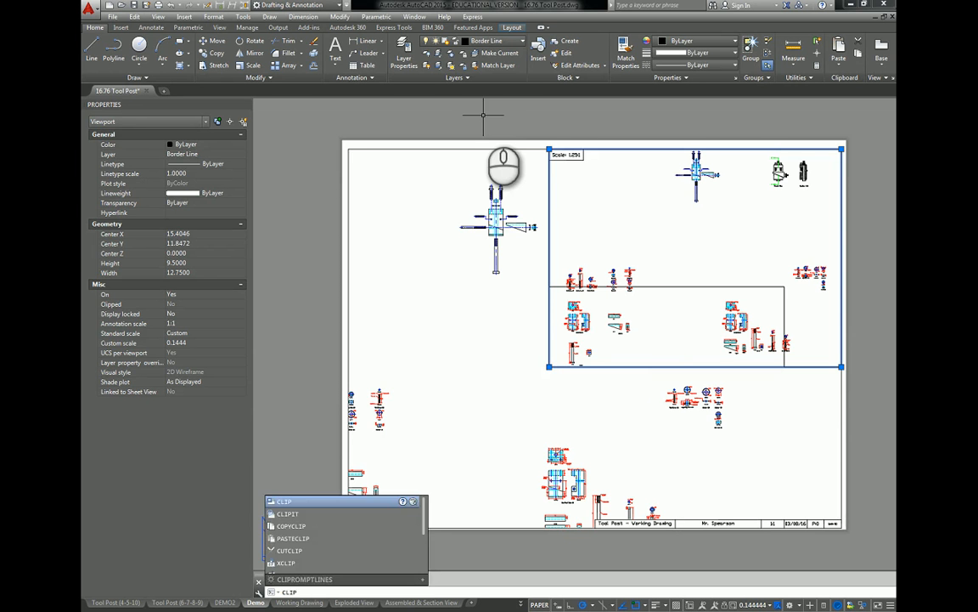
key("Return")
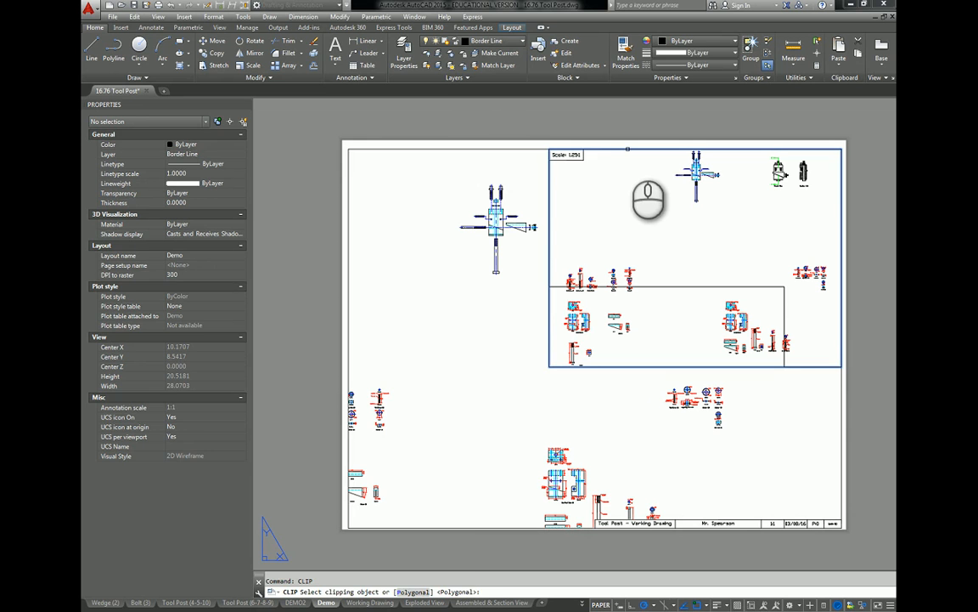
key("Escape")
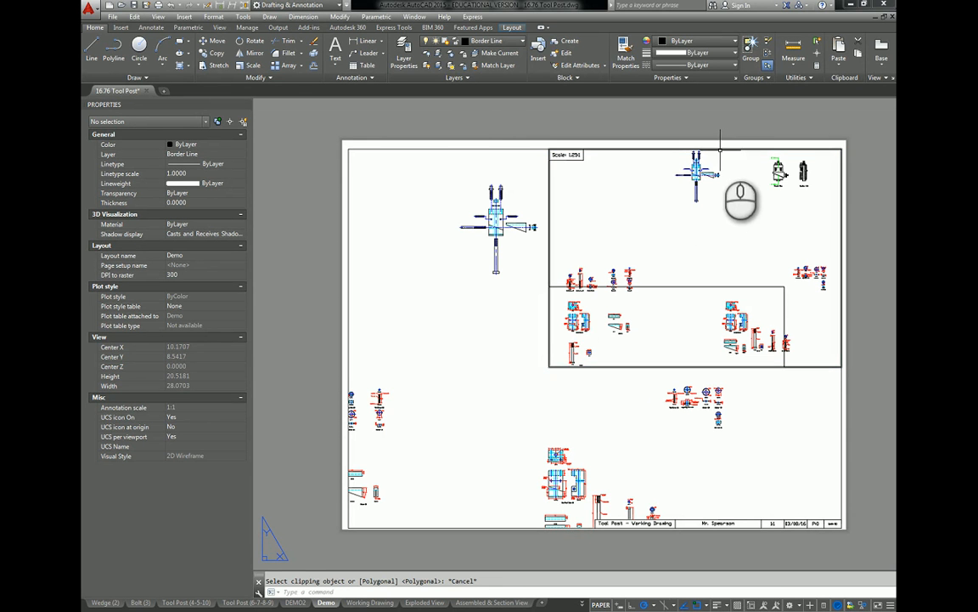
Send the new 12.75 by 9.5 viewport to the back of the draw order
left_click(601, 150)
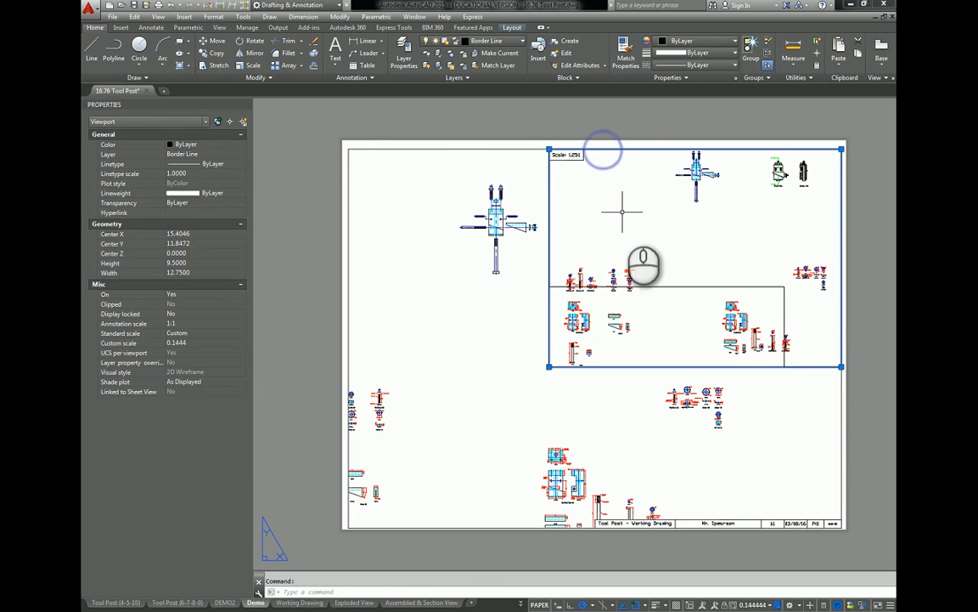
right_click(639, 224)
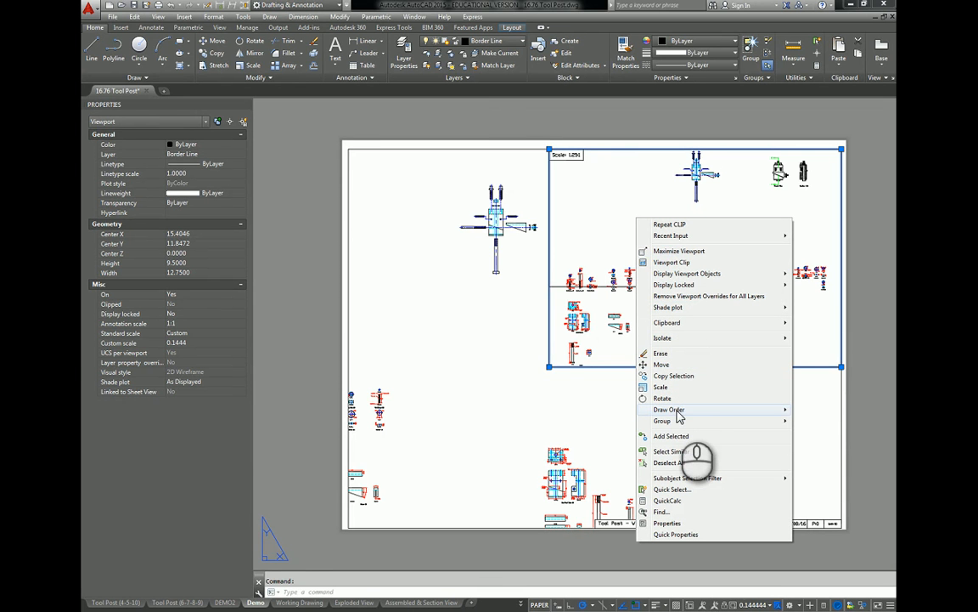
mouse_move(737, 411)
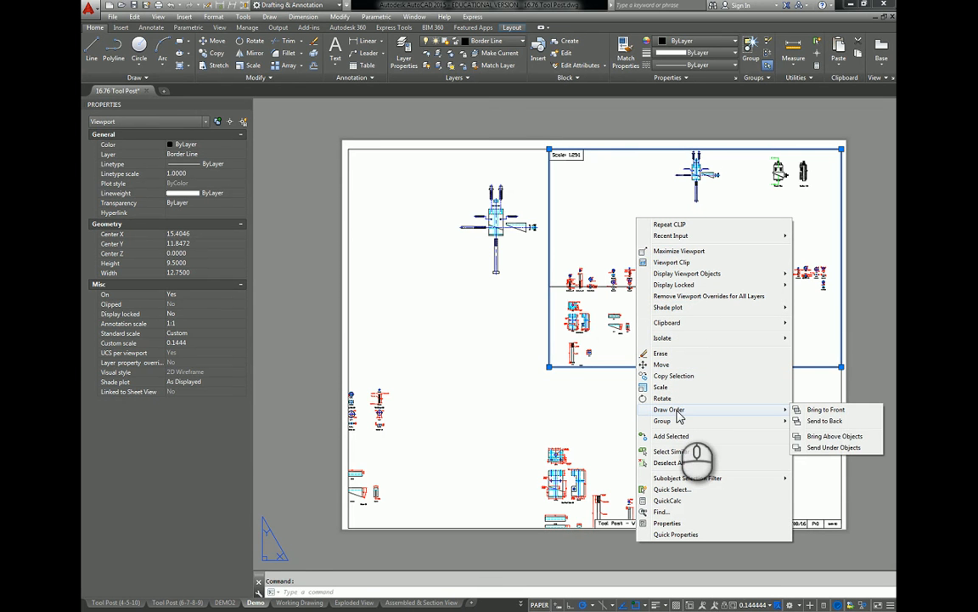
left_click(816, 421)
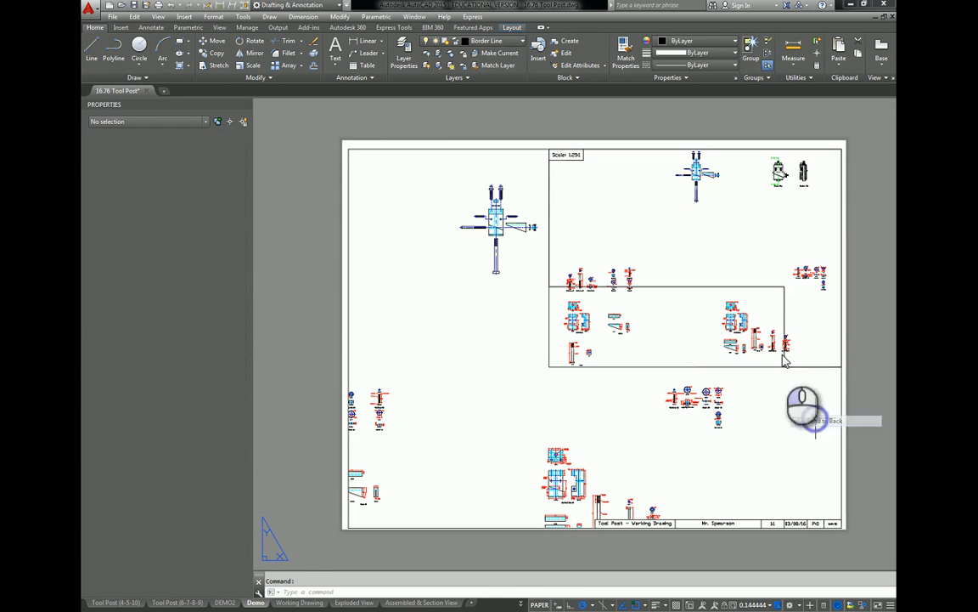
Clip the new viewport to the closed stepped polyline that runs around the scale label, and activate the clipped viewport
left_click(712, 148)
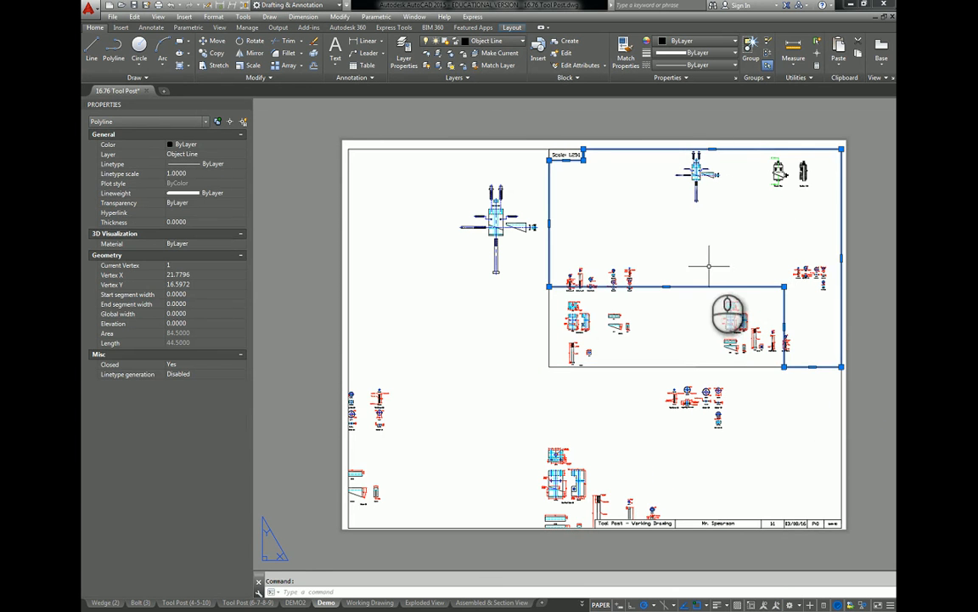
key("Escape")
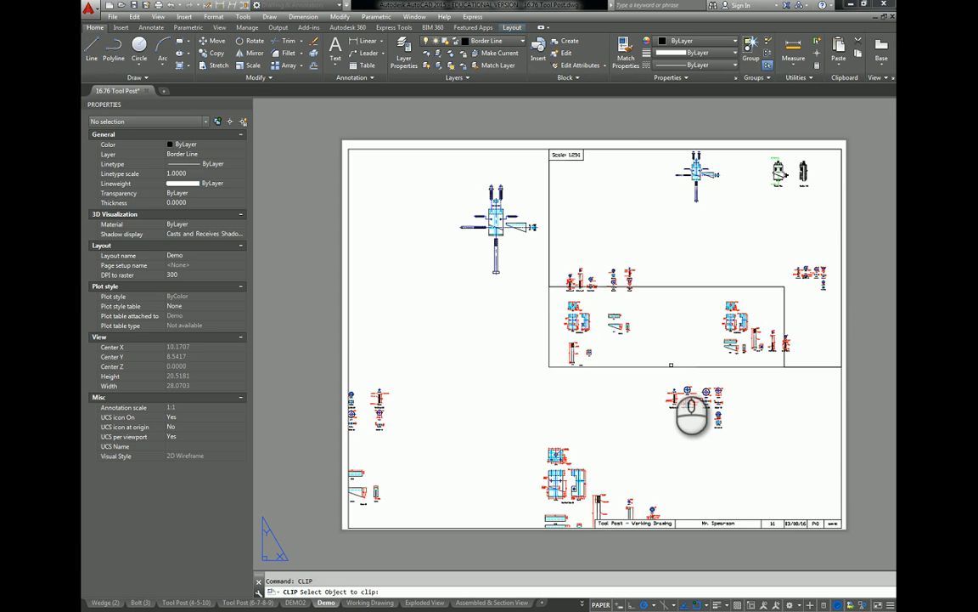
left_click(670, 366)
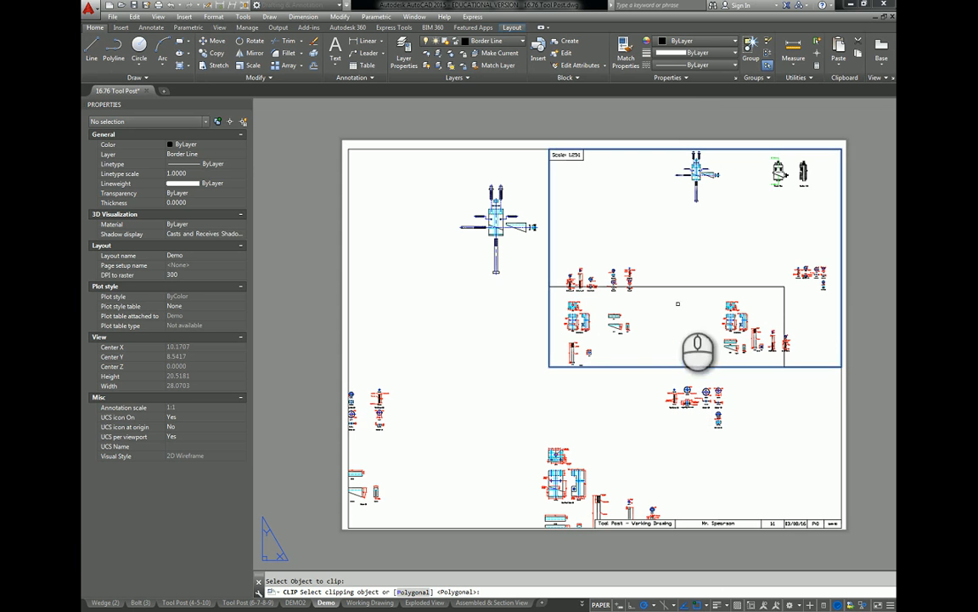
left_click(583, 154)
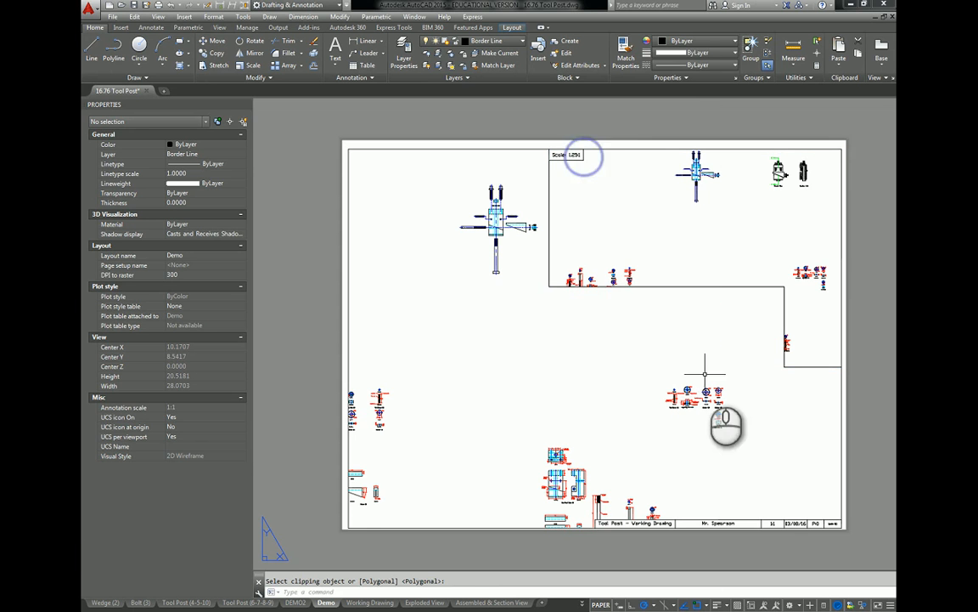
double_click(734, 231)
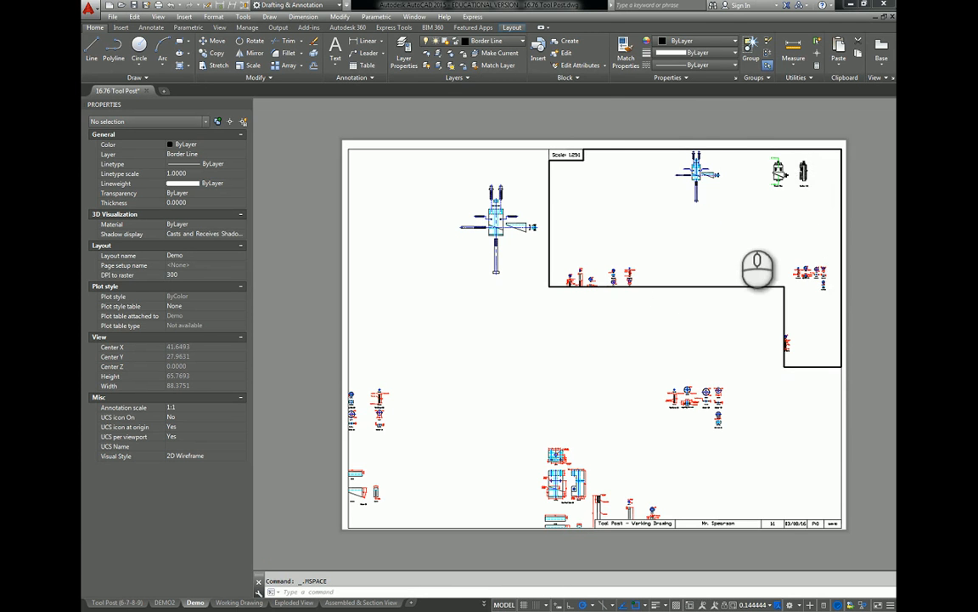
middle_click_drag(757, 270, 732, 296)
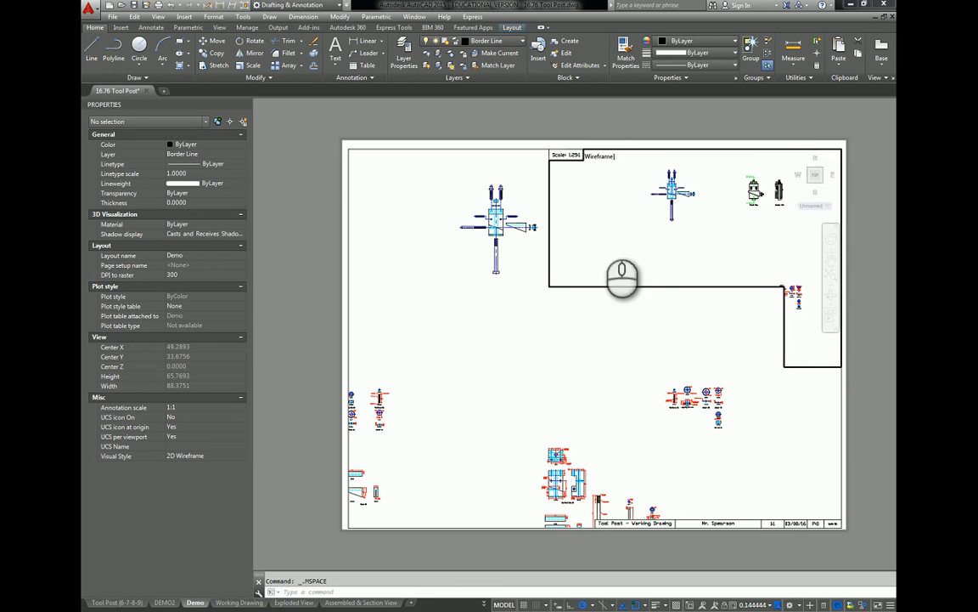
key("Escape")
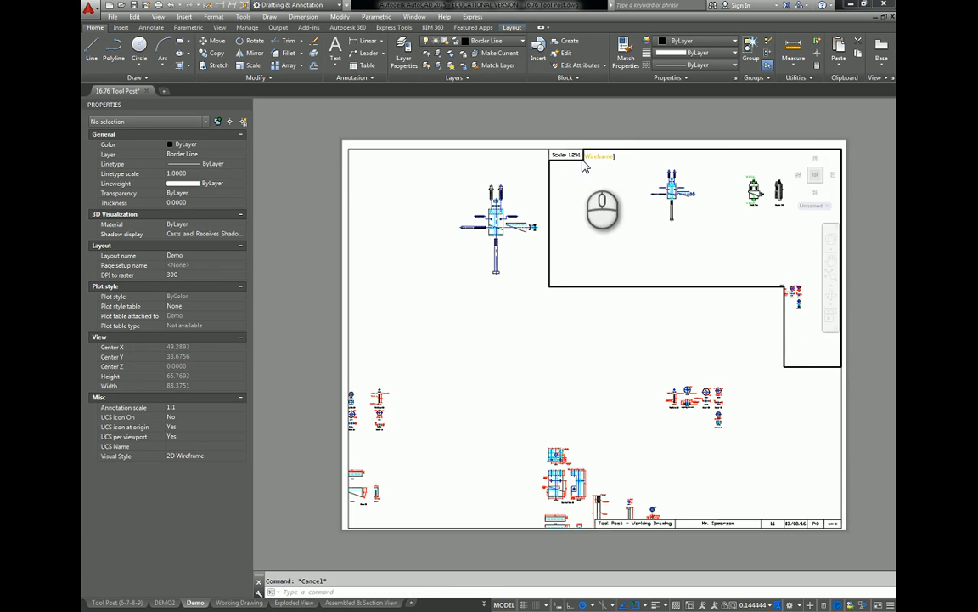
left_click(768, 605)
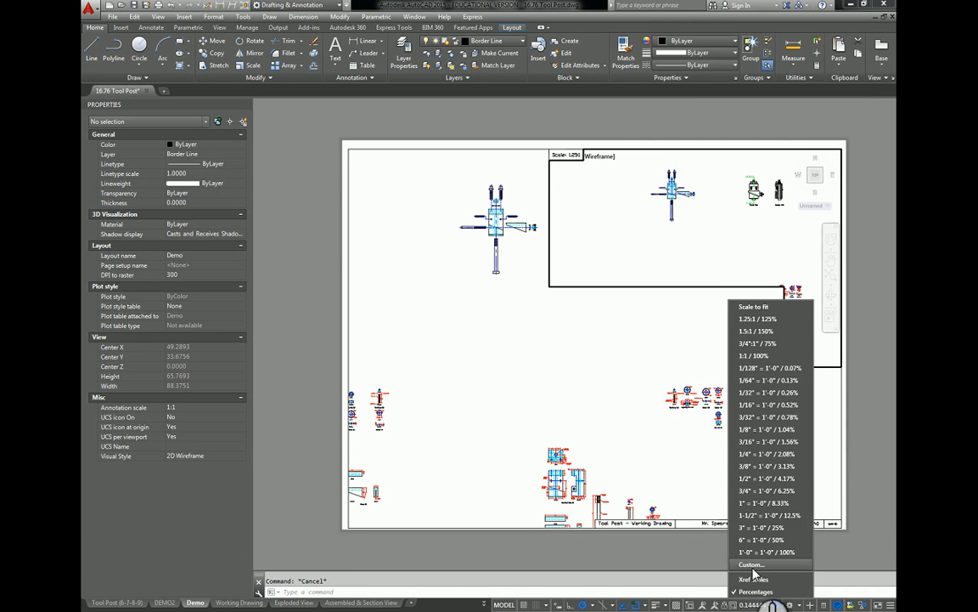
left_click(652, 551)
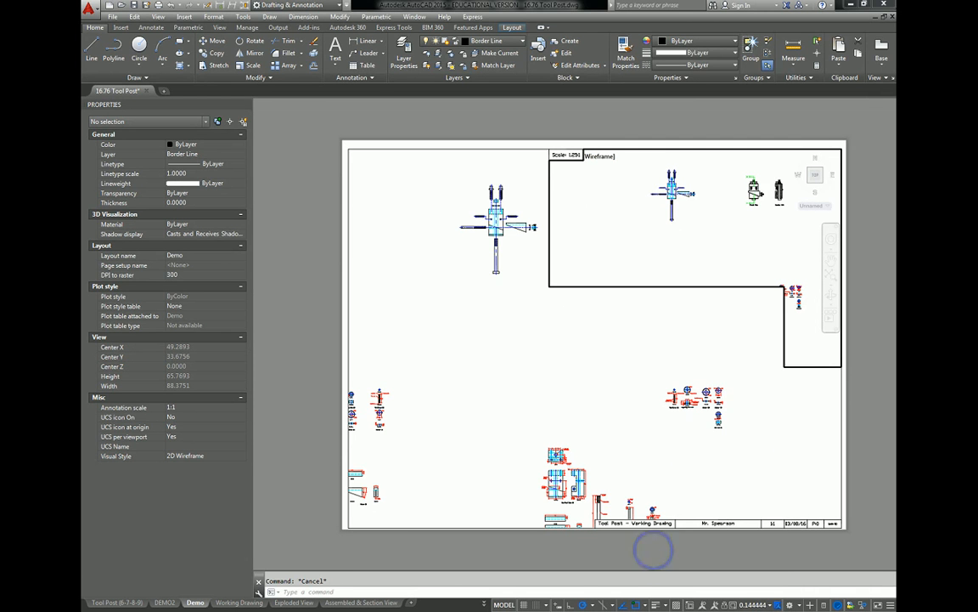
Open the custom scale list for the stepped viewport in the Working Drawing layout and inspect the 1.25:1 scale's definition
left_click(241, 602)
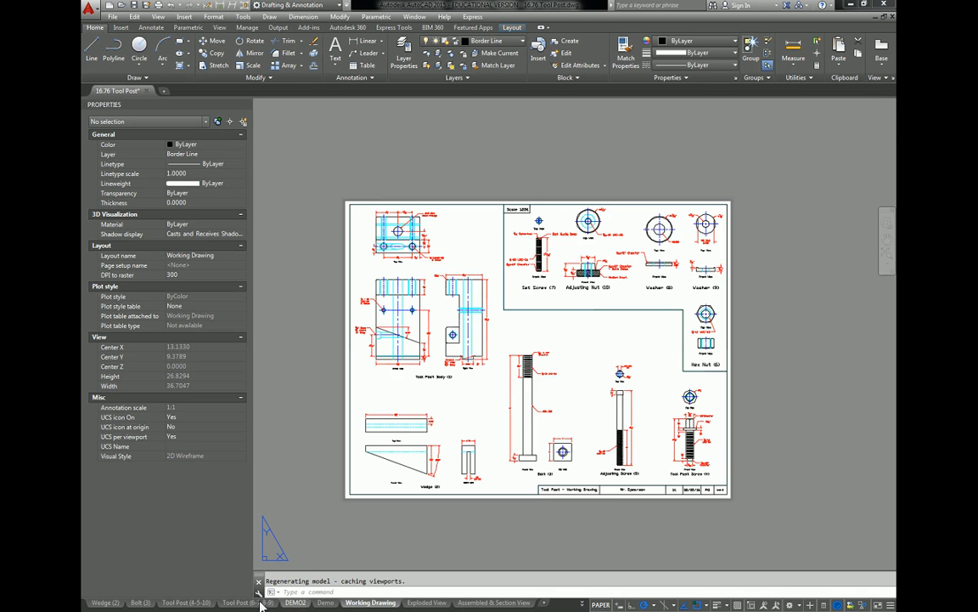
left_click(582, 604)
left_click(599, 604)
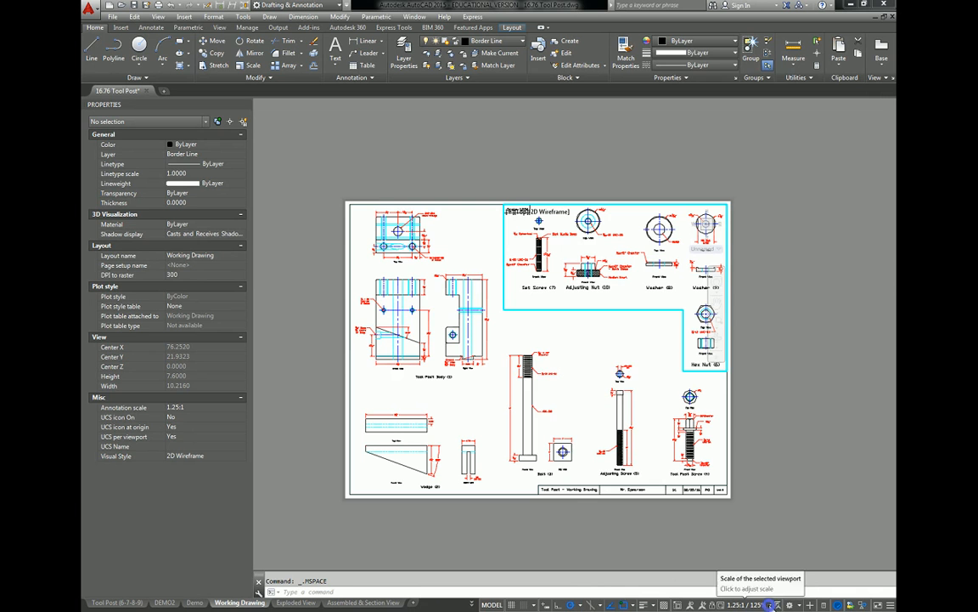
left_click(769, 605)
left_click(740, 564)
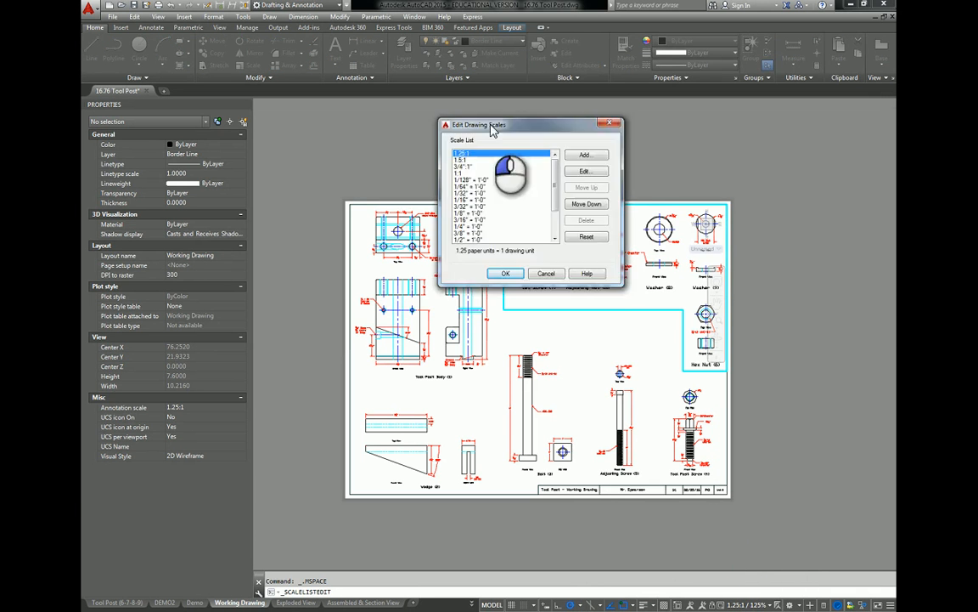
left_click_drag(493, 126, 487, 204)
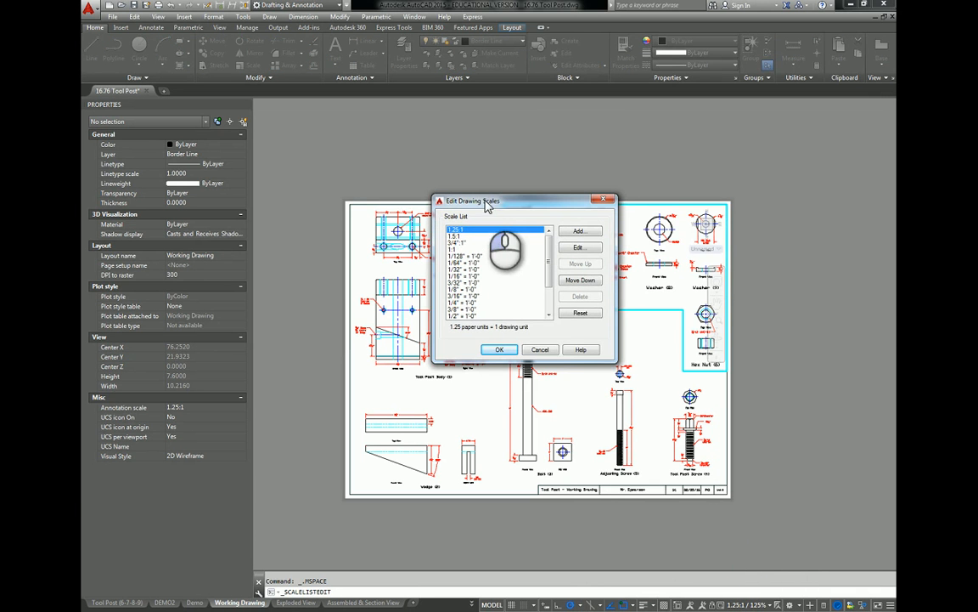
left_click(578, 249)
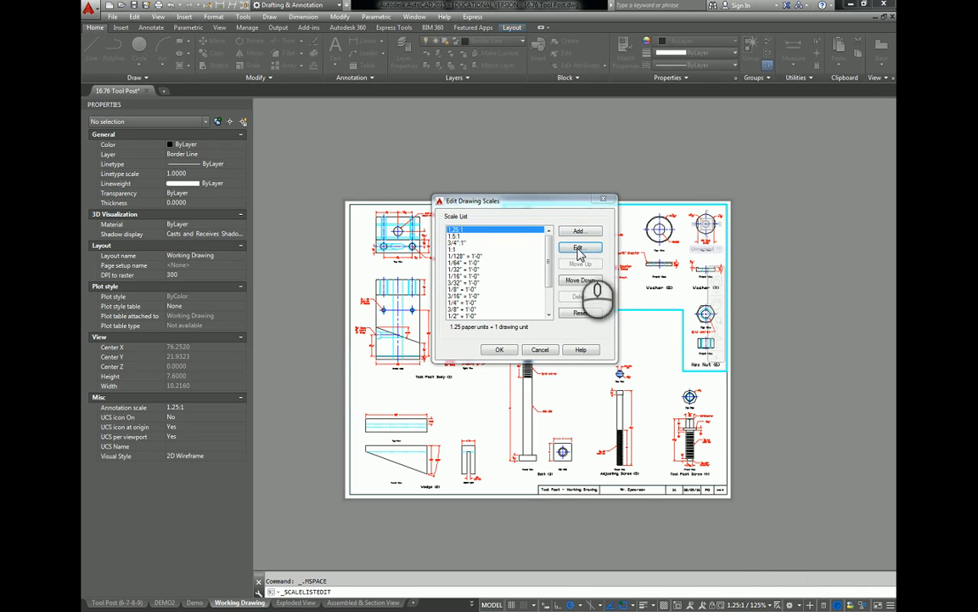
mouse_move(735, 158)
left_mouse_down()
mouse_move(310, 264)
mouse_move(294, 251)
left_mouse_up()
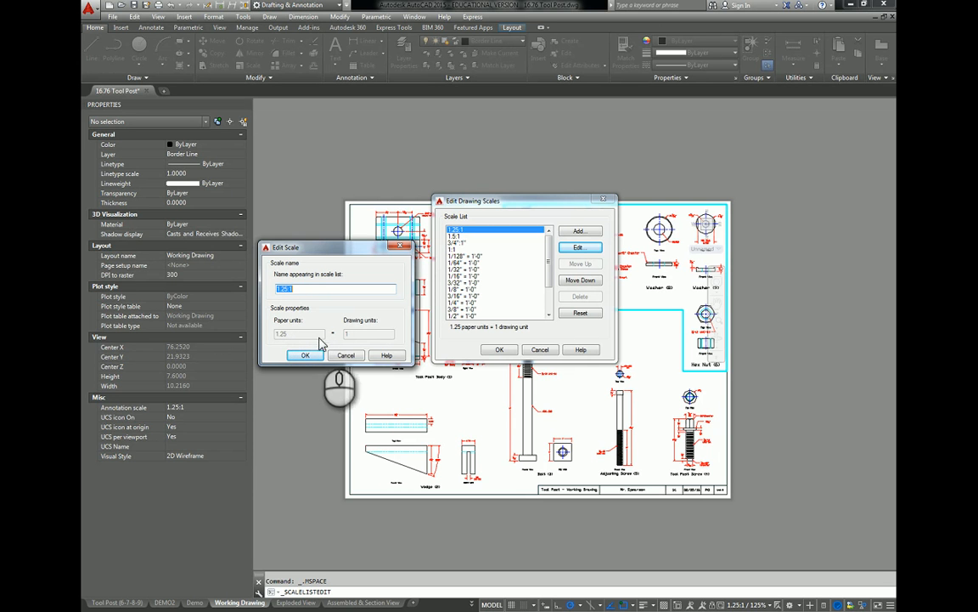
left_click(307, 355)
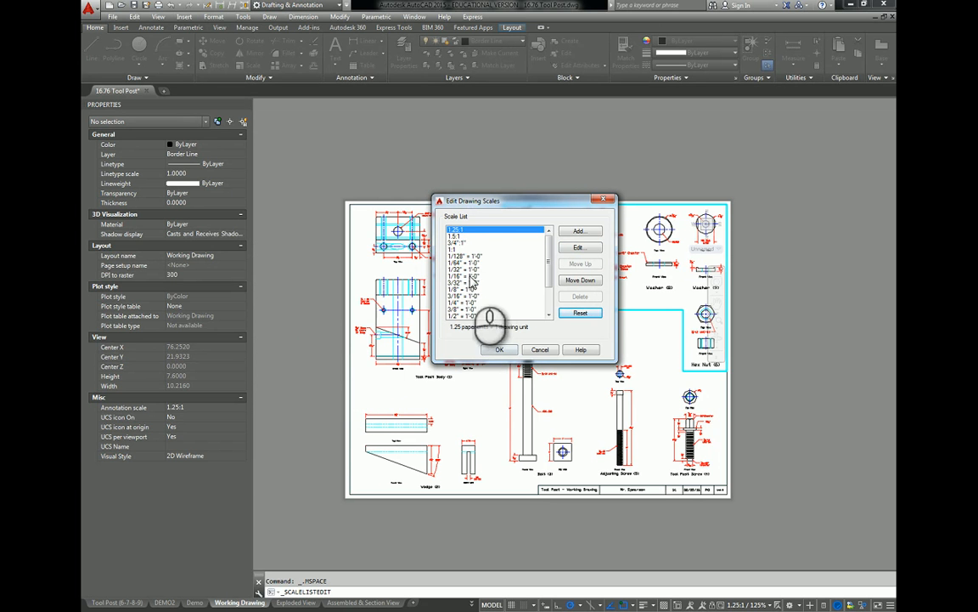
Try reordering the 1:1 scale within the drawing scale list and discard the changes
left_click(452, 248)
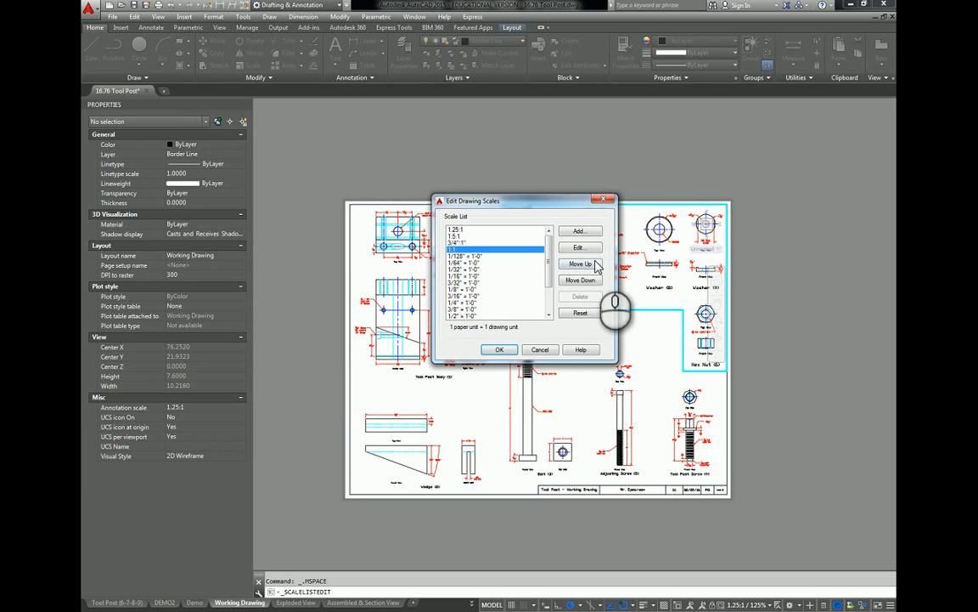
left_click(585, 268)
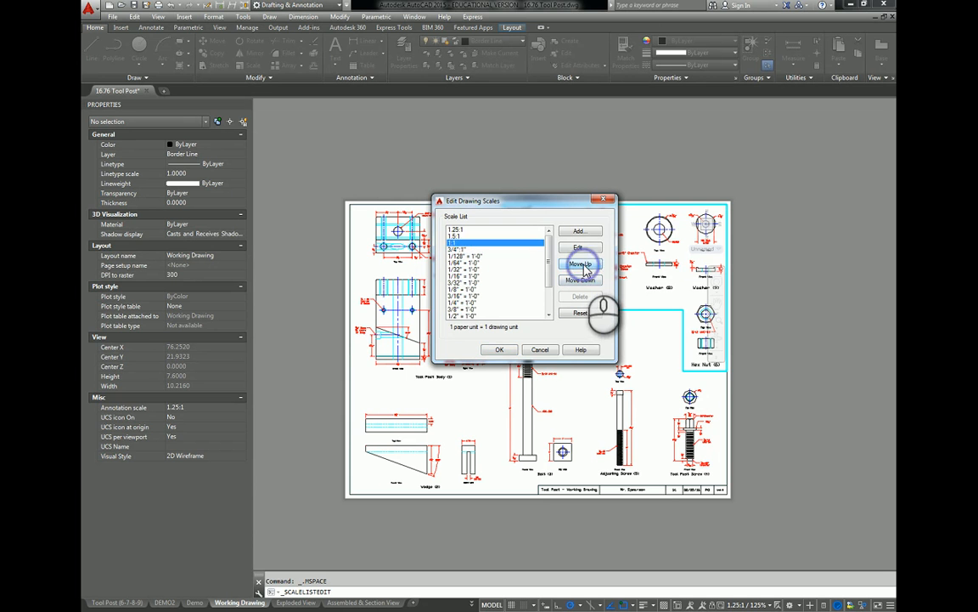
left_click(583, 280)
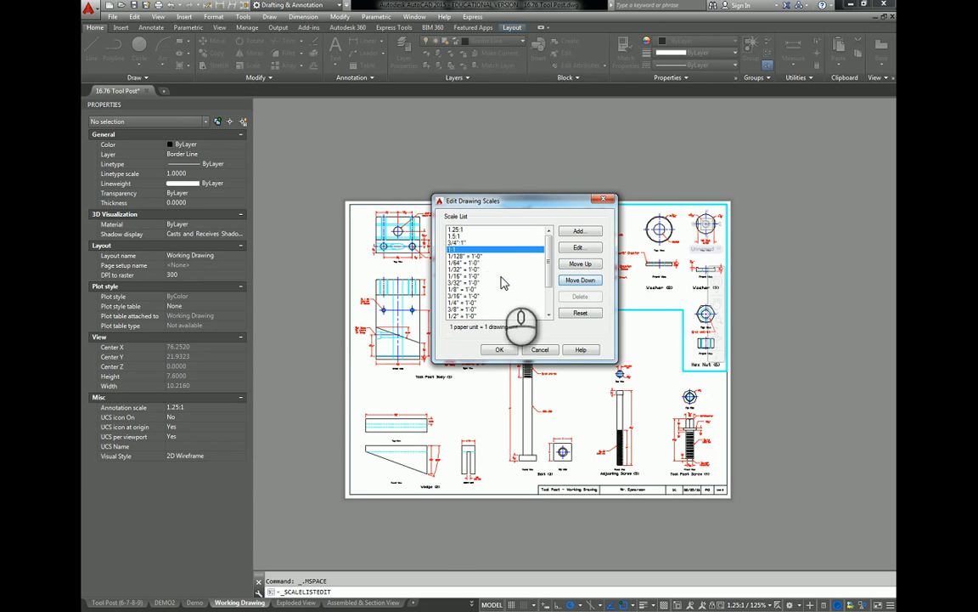
left_click(538, 350)
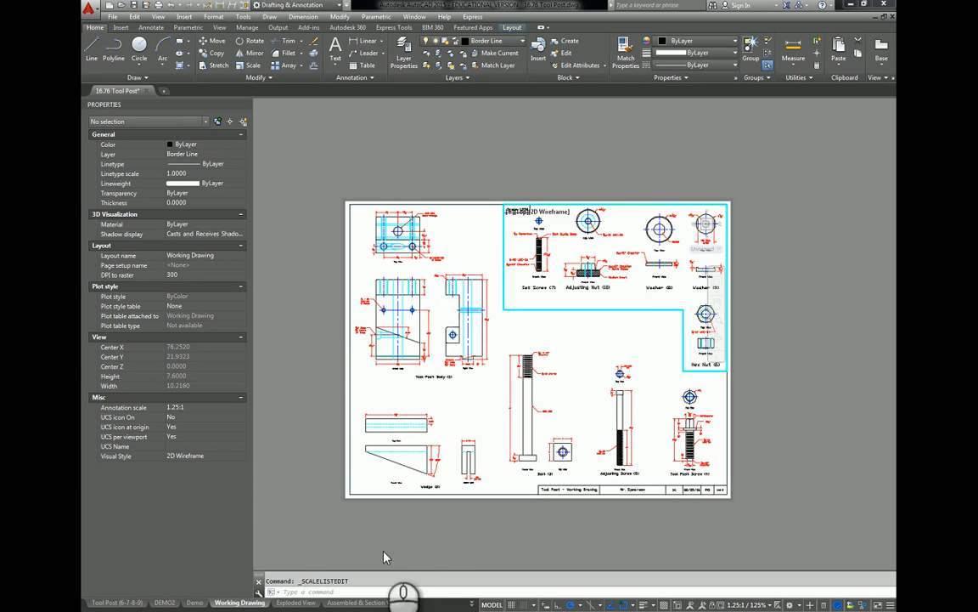
Return to the Demo layout's paper space and check the scale noted in the stepped viewport's label
left_click(195, 602)
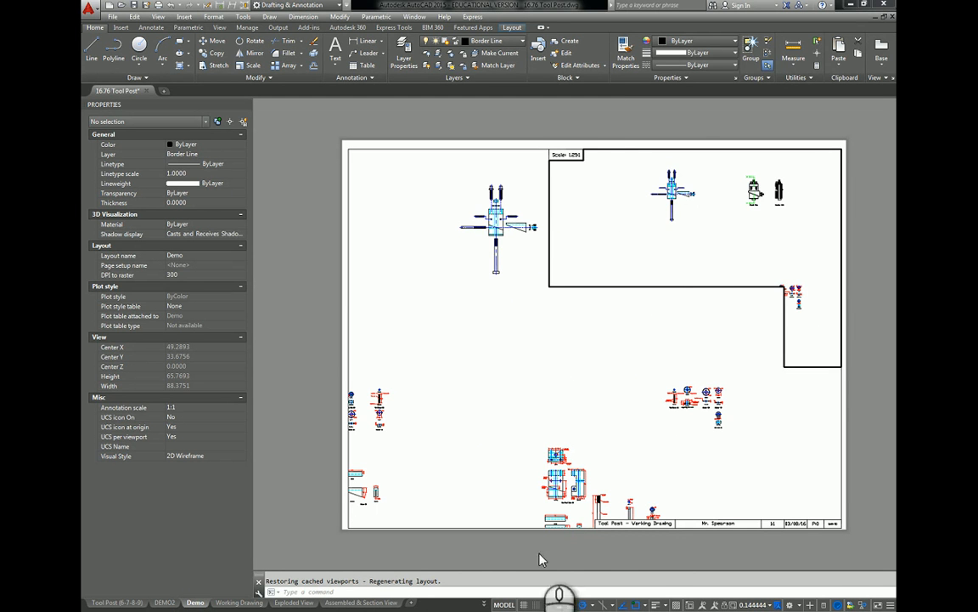
left_click(505, 604)
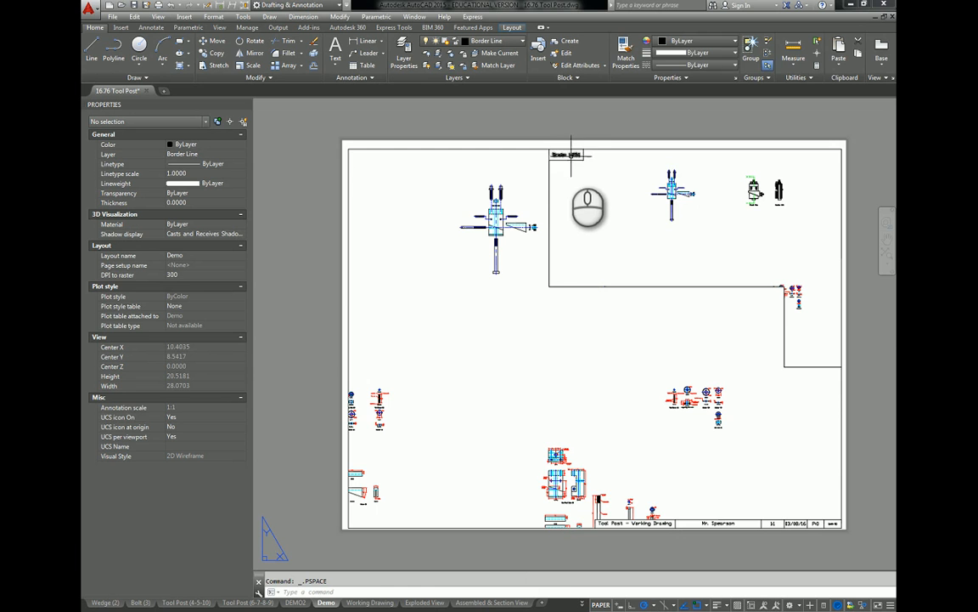
scroll(573, 156, "up", 5)
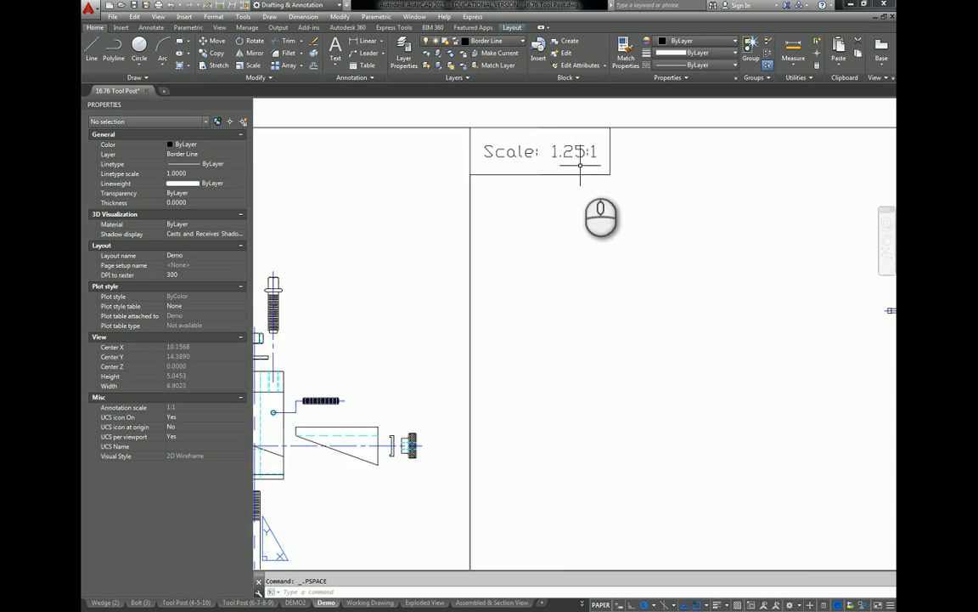
scroll(579, 164, "down", 4)
middle_click_drag(597, 181, 404, 203)
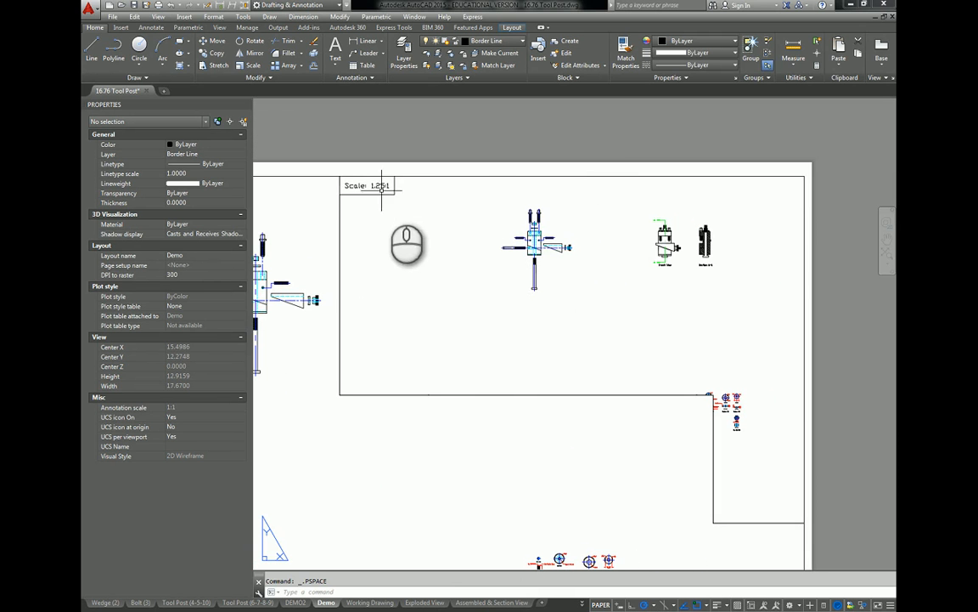
Set the scale-labelled viewport to 1.25:1 and position the set screw, adjusting nut, washer and hex nut details inside it
double_click(492, 280)
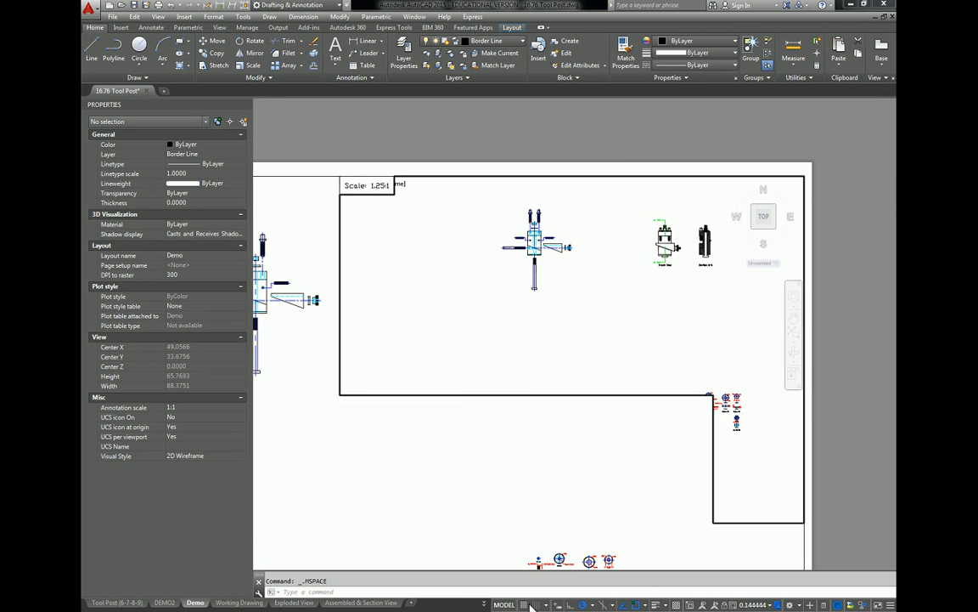
left_click(764, 606)
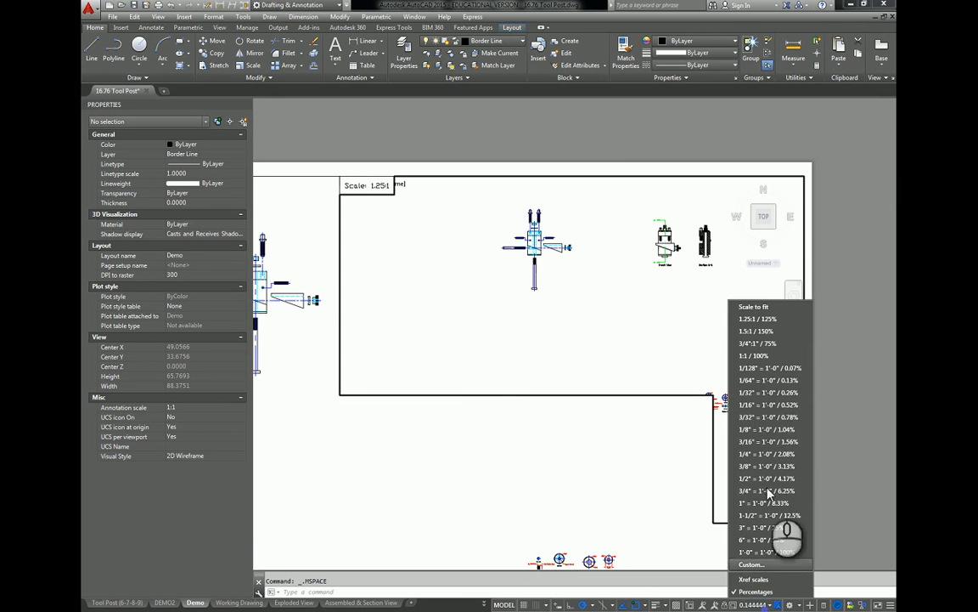
left_click(763, 320)
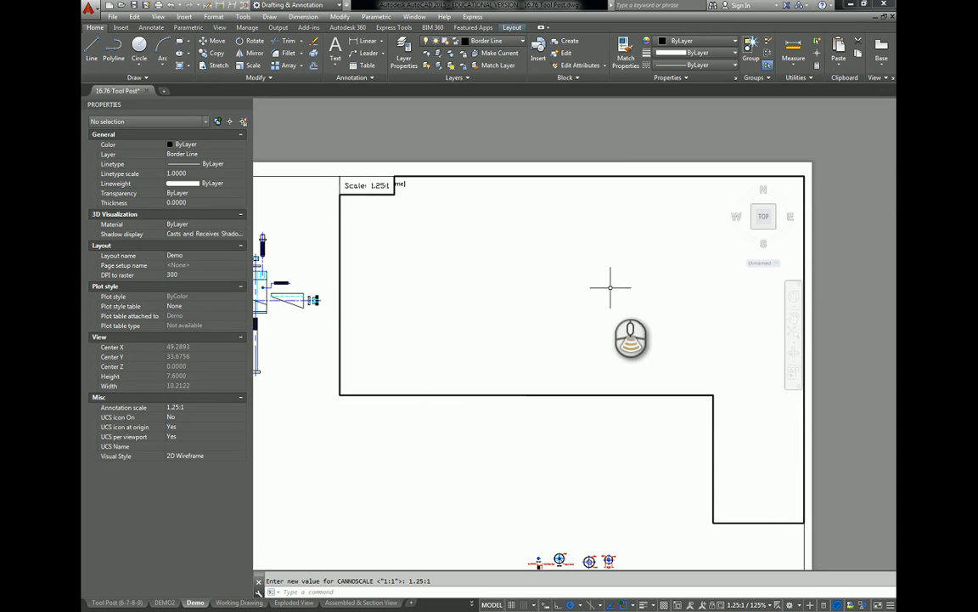
scroll(610, 287, "down", 8)
mouse_move(631, 278)
middle_mouse_down()
mouse_move(550, 234)
mouse_move(461, 214)
middle_mouse_up()
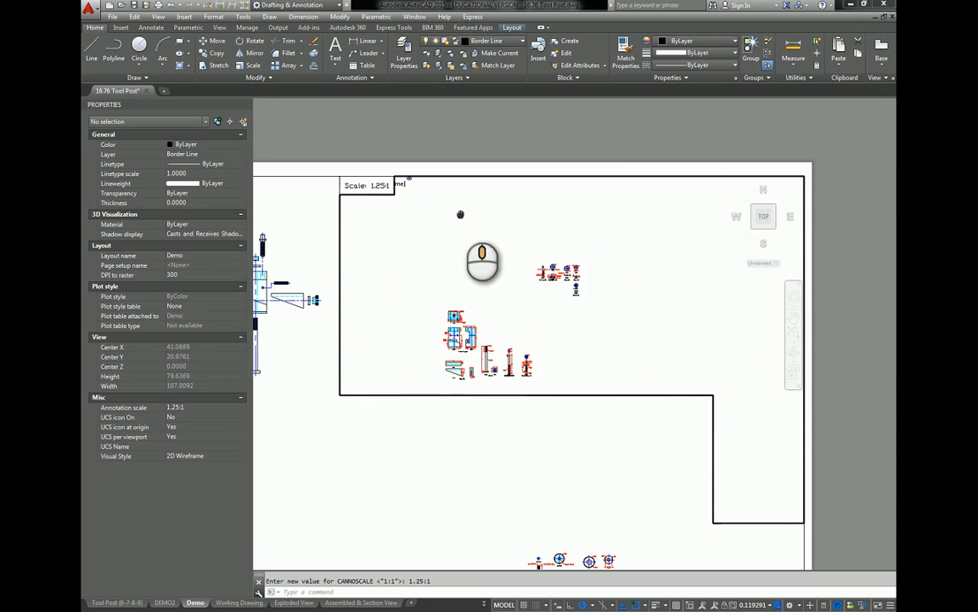
scroll(568, 278, "up", 4)
scroll(568, 280, "up", 4)
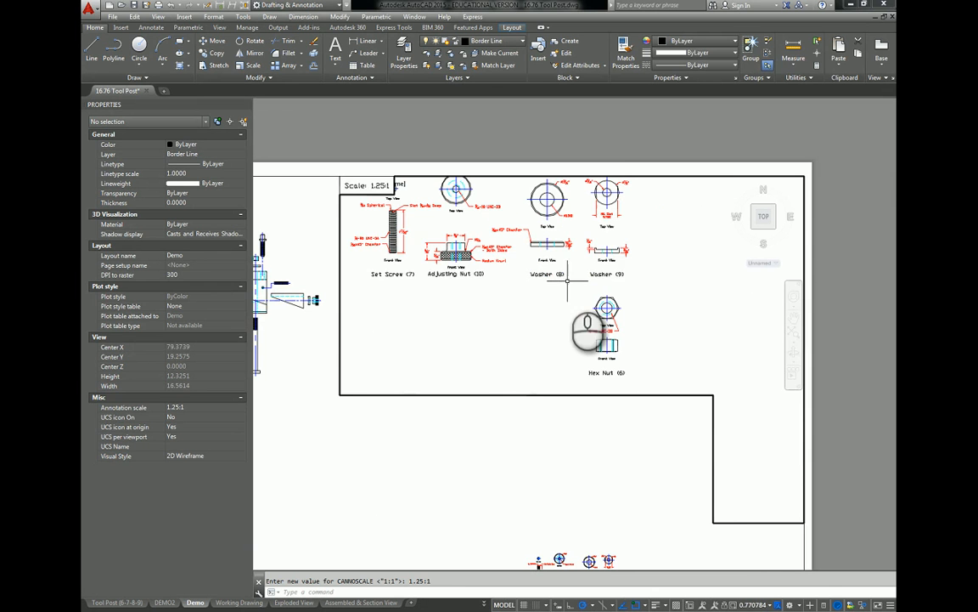
left_click(753, 602)
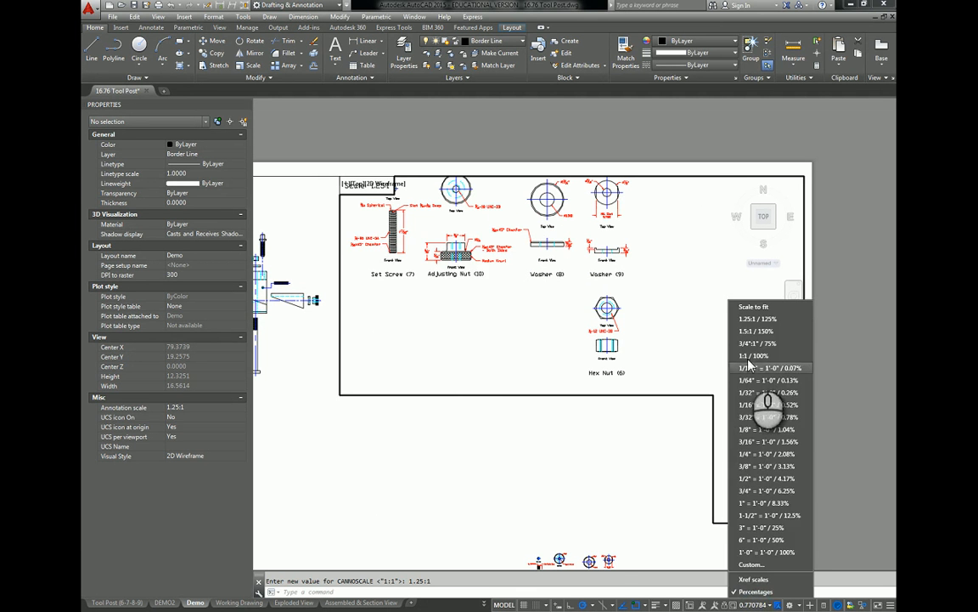
left_click(753, 323)
mouse_move(585, 340)
middle_mouse_down()
mouse_move(677, 402)
mouse_move(719, 456)
middle_mouse_up()
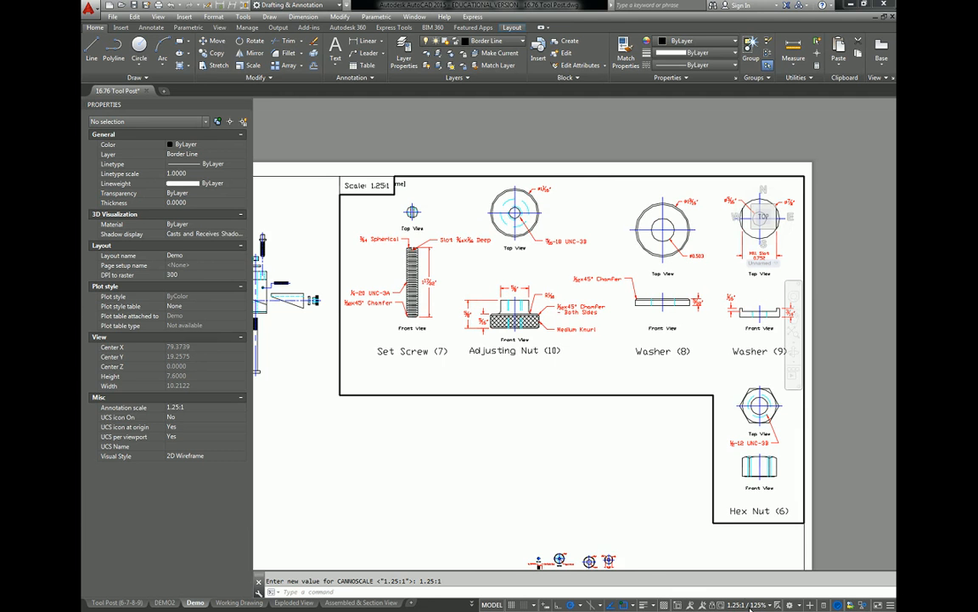
Check the main drawing scale noted in the title block from paper space
double_click(446, 494)
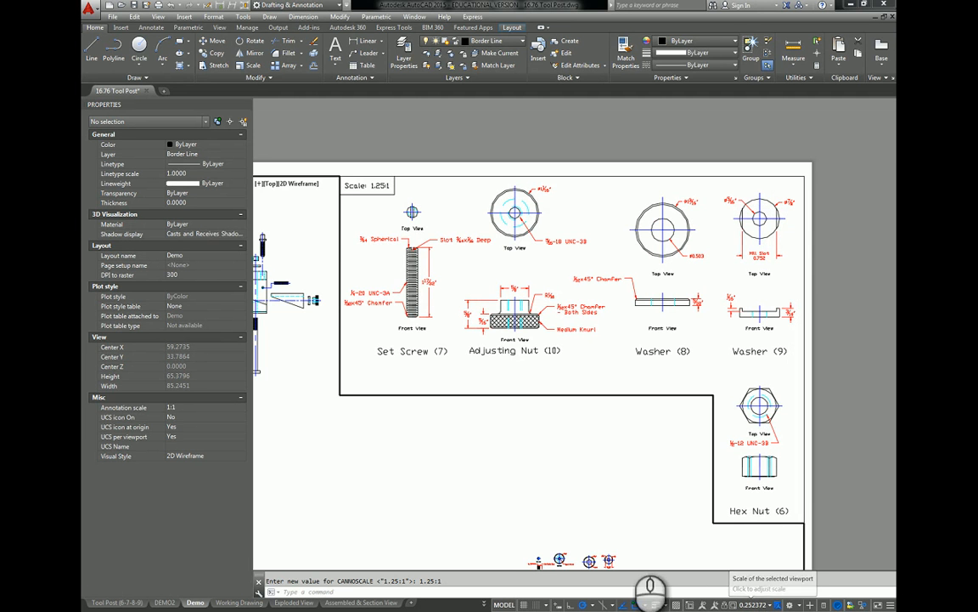
middle_click_drag(627, 552, 625, 487)
double_click(879, 472)
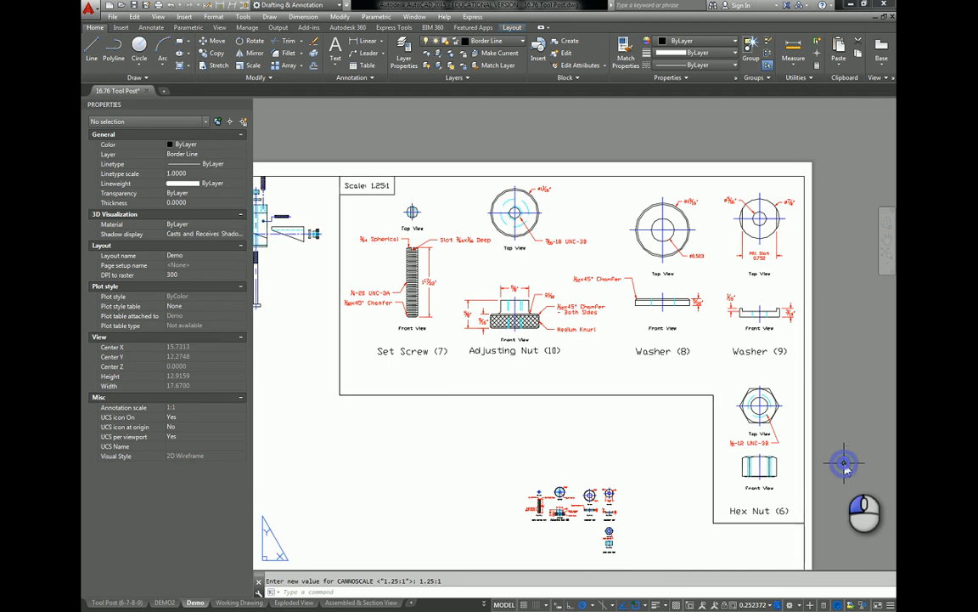
middle_click_drag(844, 438, 815, 140)
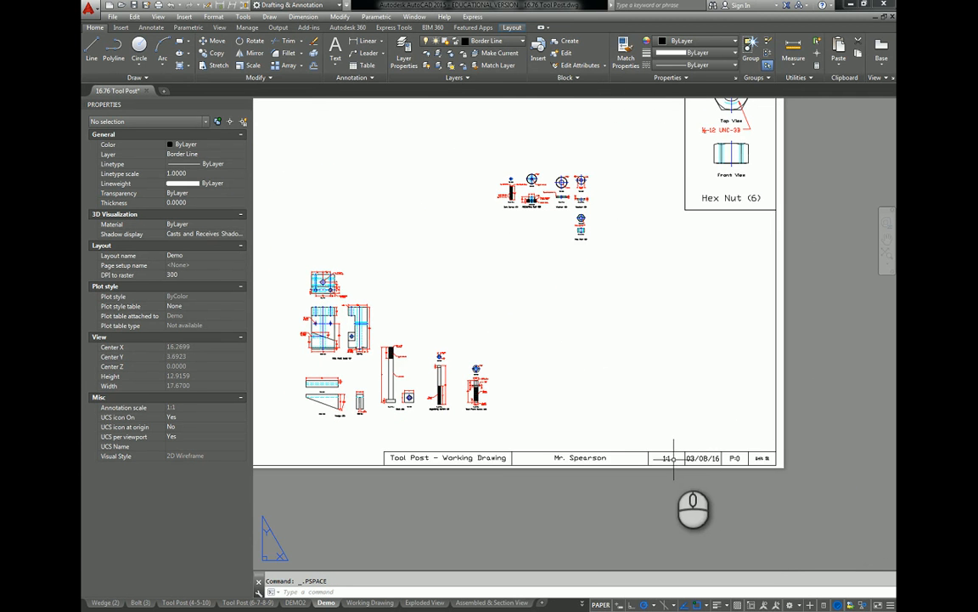
Activate the main viewport above the title block and set its scale to 1:1
double_click(509, 280)
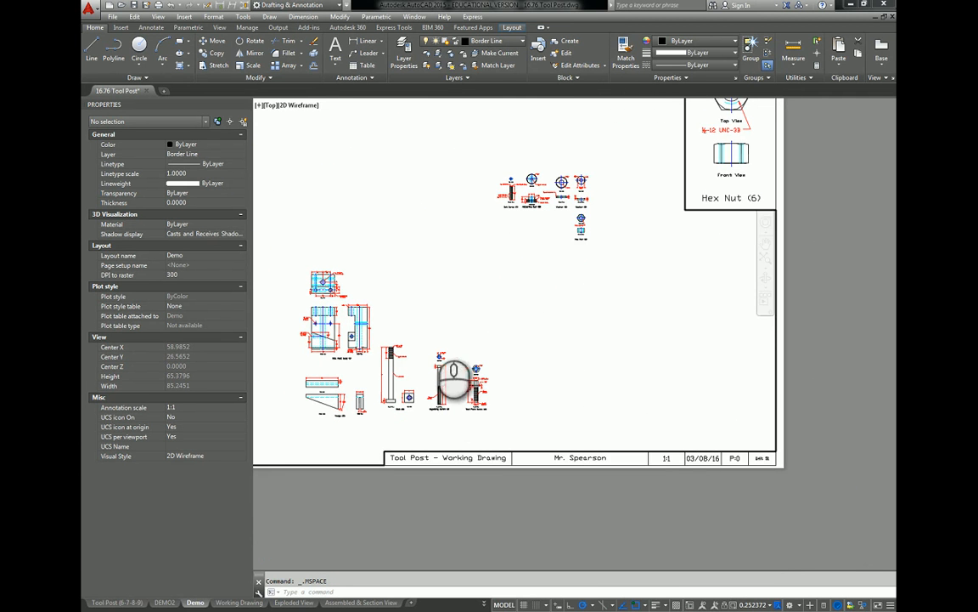
middle_click_drag(389, 305, 407, 200)
left_click(753, 606)
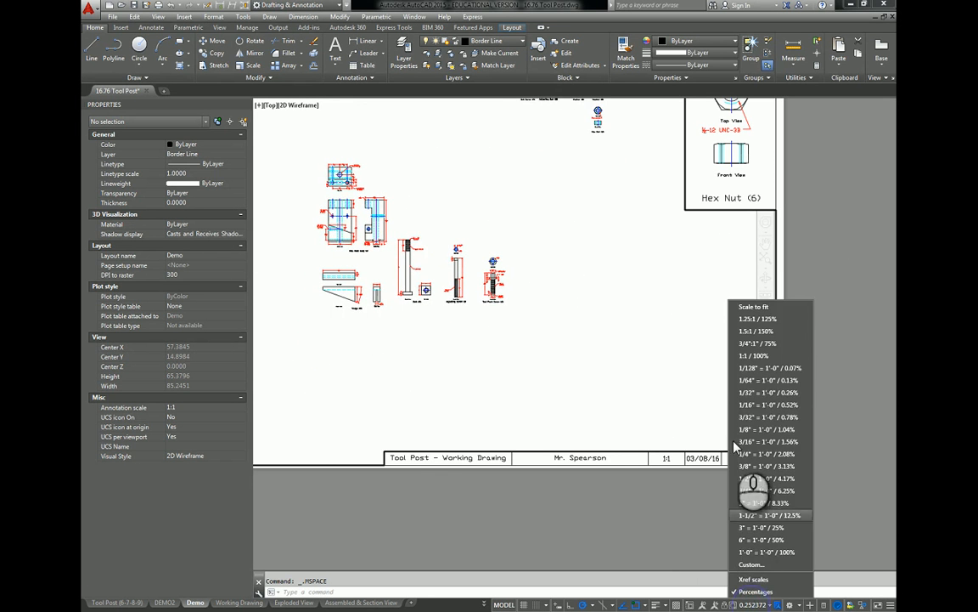
left_click(749, 364)
scroll(622, 389, "up", 6)
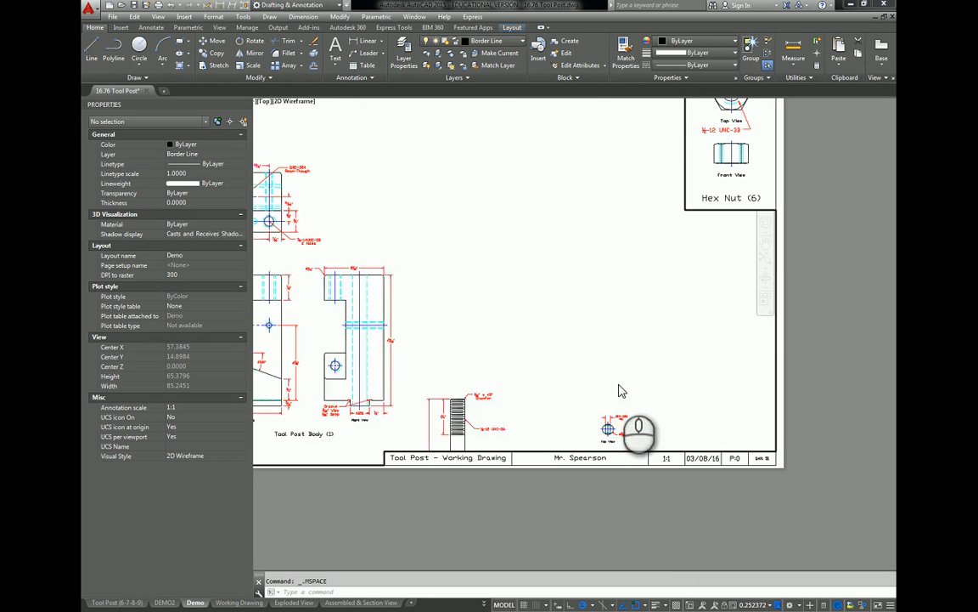
Position the tool post body, wedge, bolt, adjusting screw and tool post screw details within the main viewport's outline
double_click(857, 469)
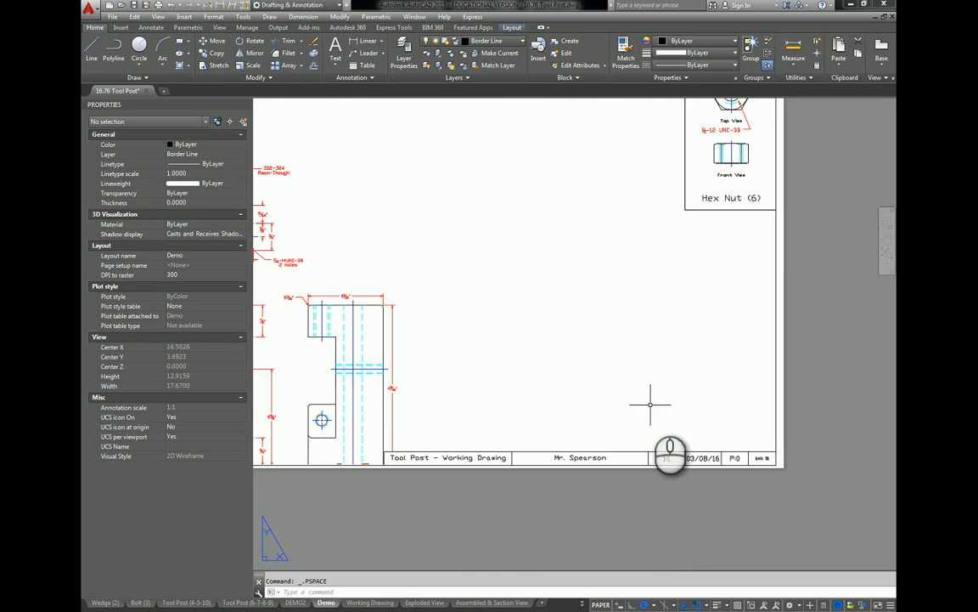
middle_click(651, 406)
middle_click(650, 406)
scroll(649, 455, "down", 3)
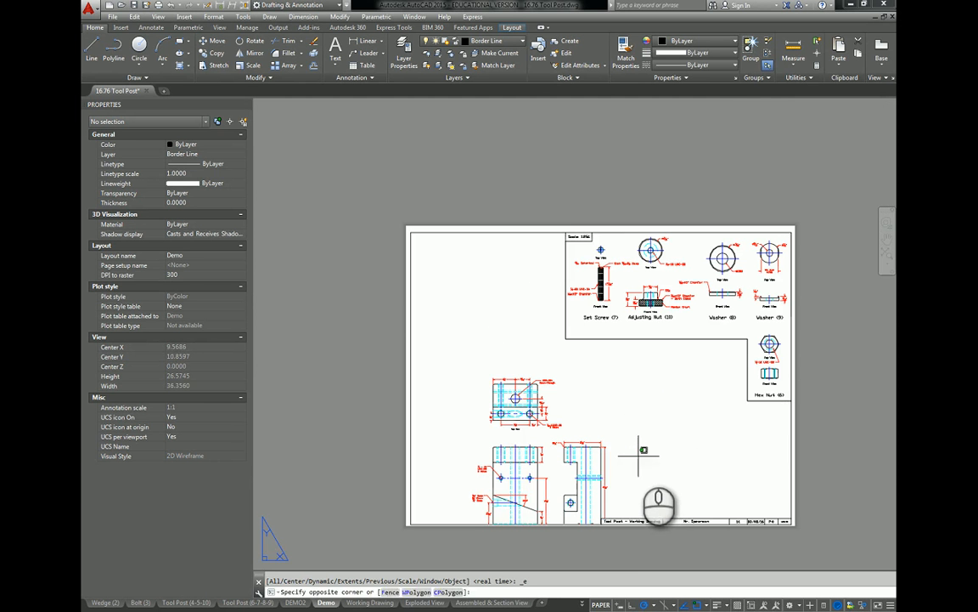
double_click(643, 456)
middle_click_drag(643, 456, 587, 328)
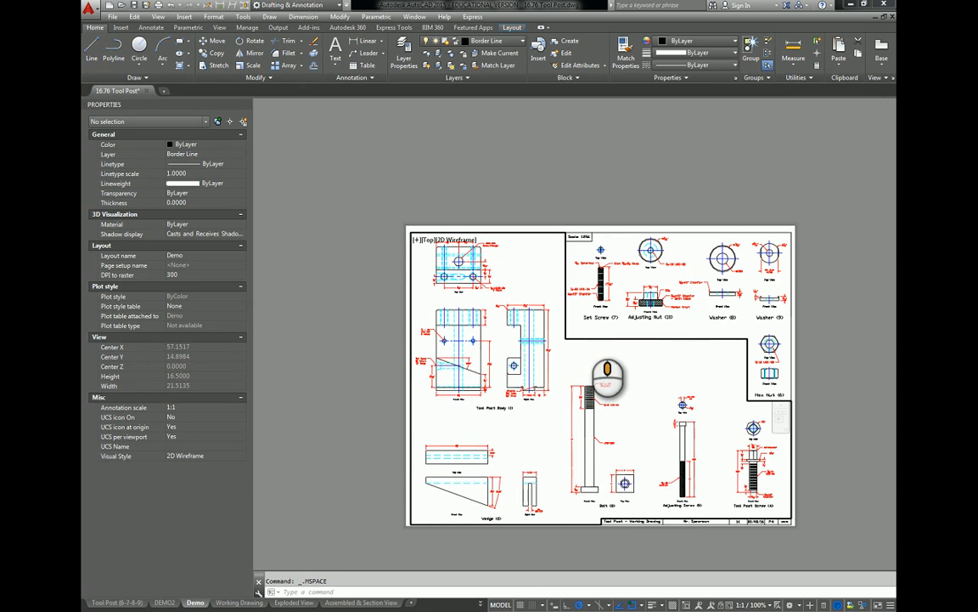
Fine-tune the position of the part details in the 1:1 main viewport and return to paper space
middle_click_drag(607, 375, 610, 372)
double_click(576, 203)
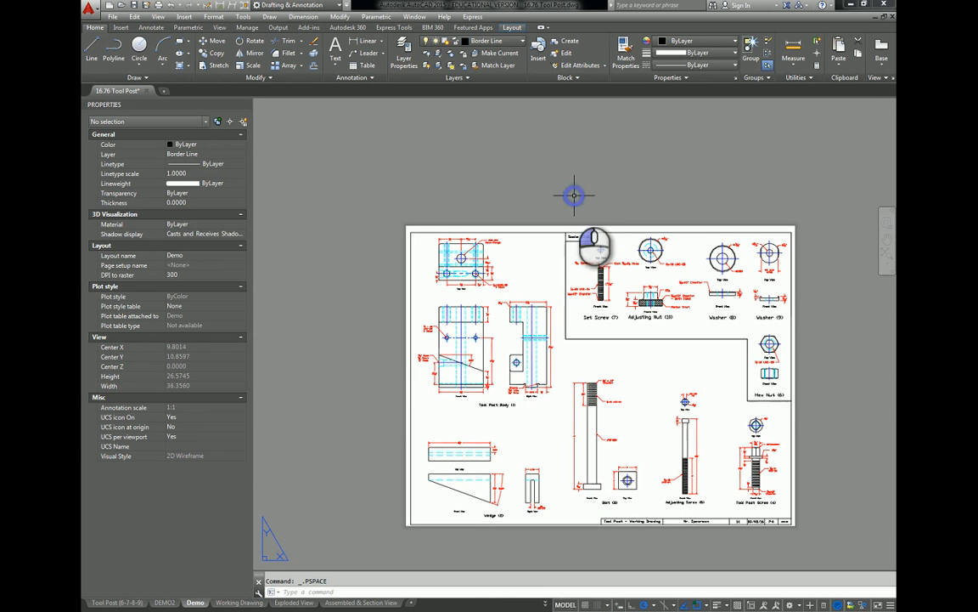
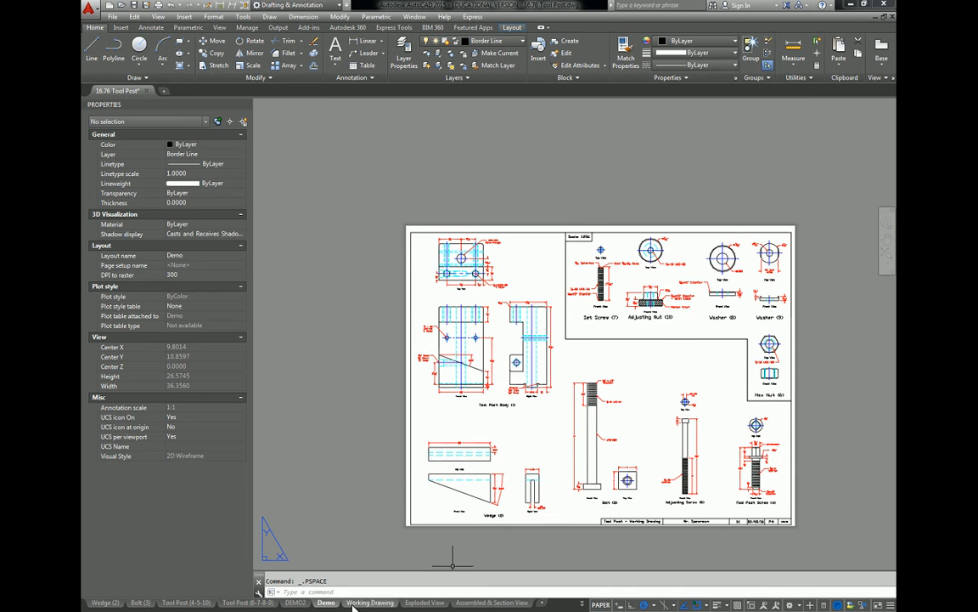
Review the Exploded View layout and how its parts are arranged on the sheet
left_click(426, 602)
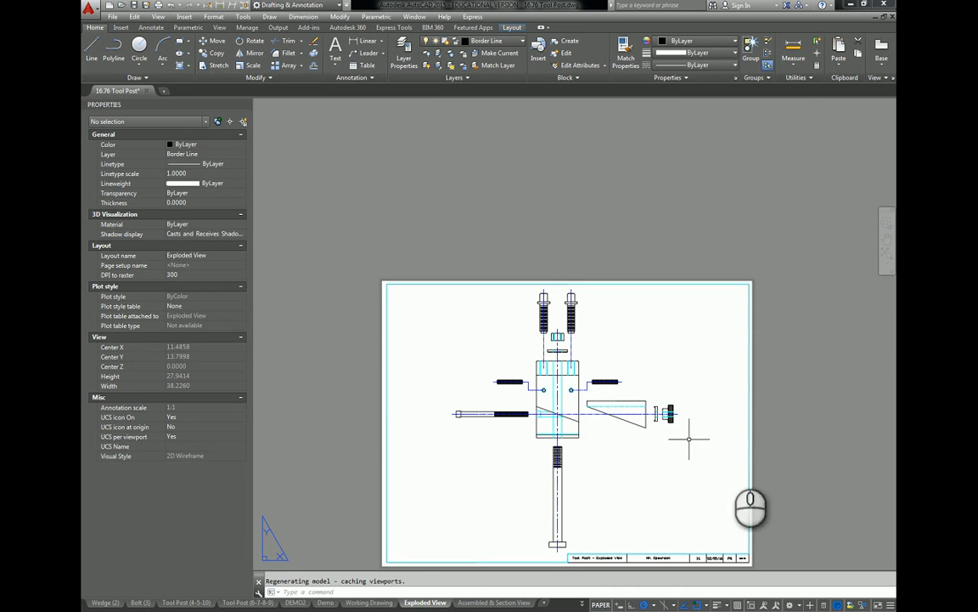
middle_click_drag(786, 459, 775, 393)
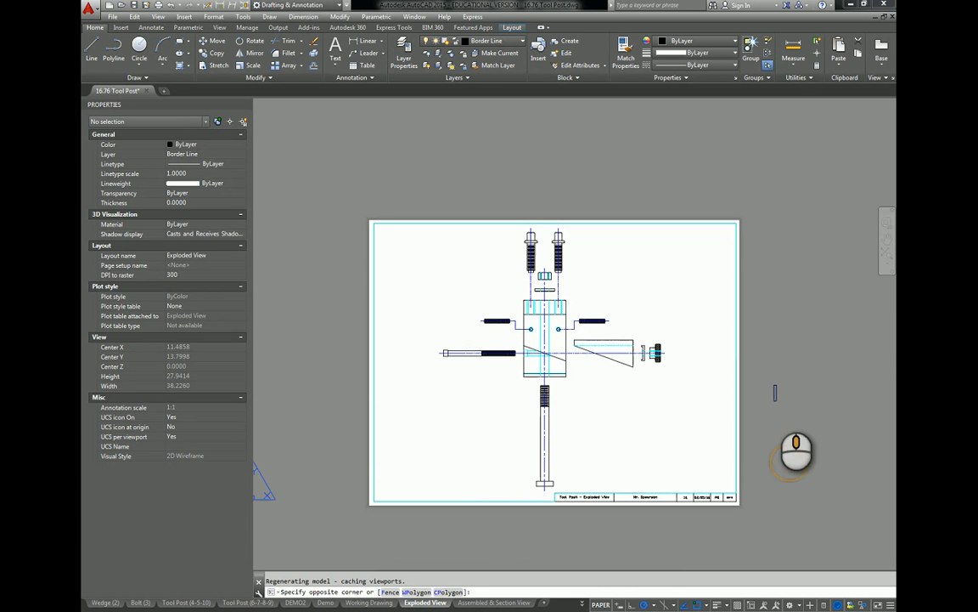
left_click(777, 400)
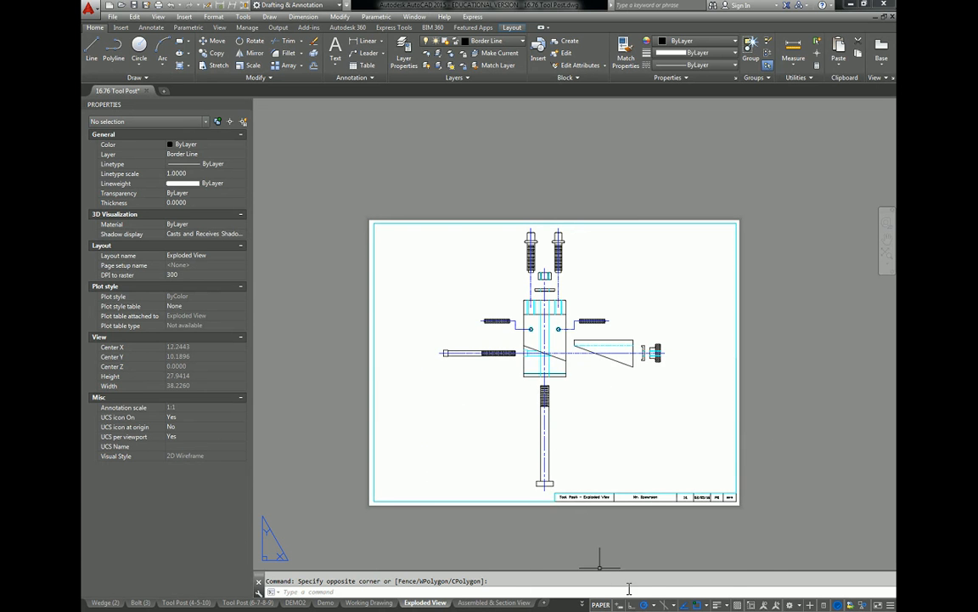
scroll(690, 497, "up", 5)
scroll(690, 498, "down", 5)
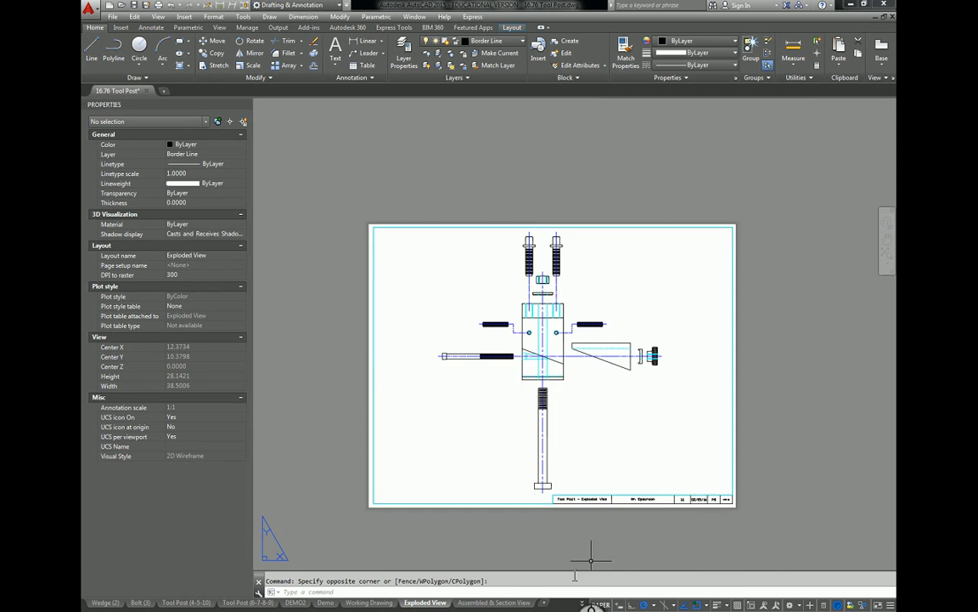
Check the scale noted in the title block of the Assembled & Section View layout
left_click(495, 602)
scroll(735, 590, "up", 3)
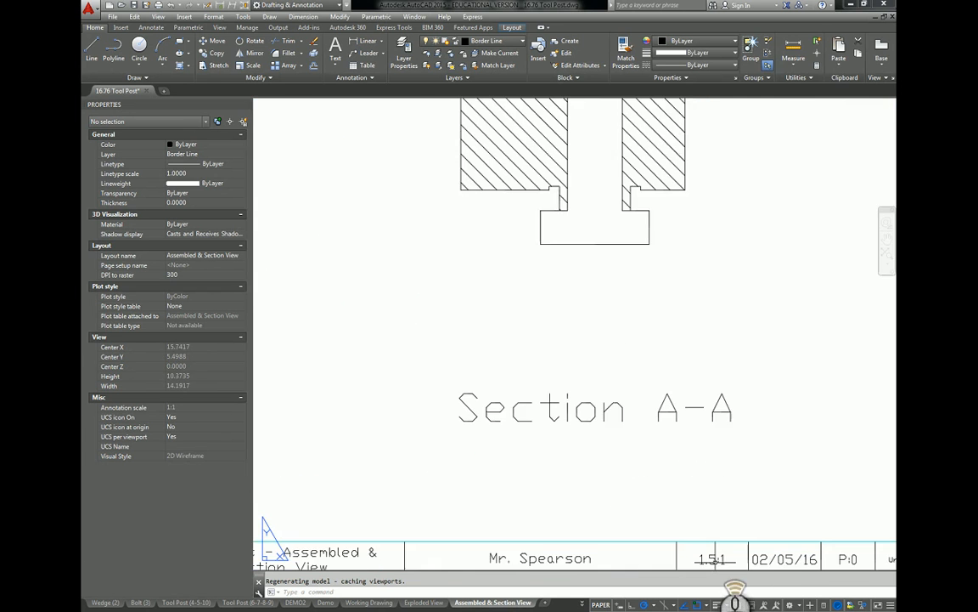
scroll(711, 554, "down", 4)
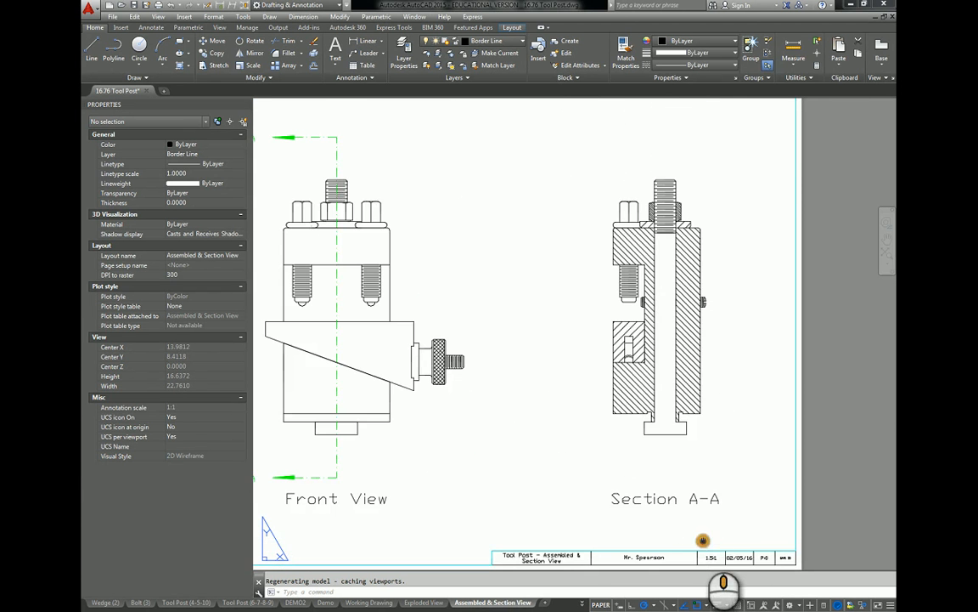
middle_click_drag(703, 540, 716, 509)
scroll(718, 524, "up", 4)
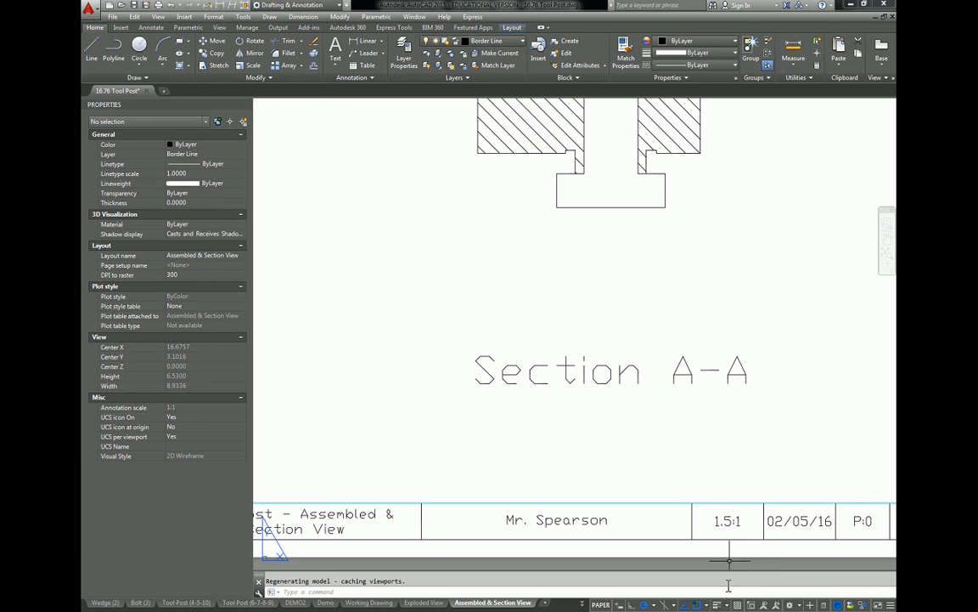
Inspect the definition of the 1.5:1 custom scale from the section view's viewport, leaving it unedited, and return to paper space
left_click(598, 604)
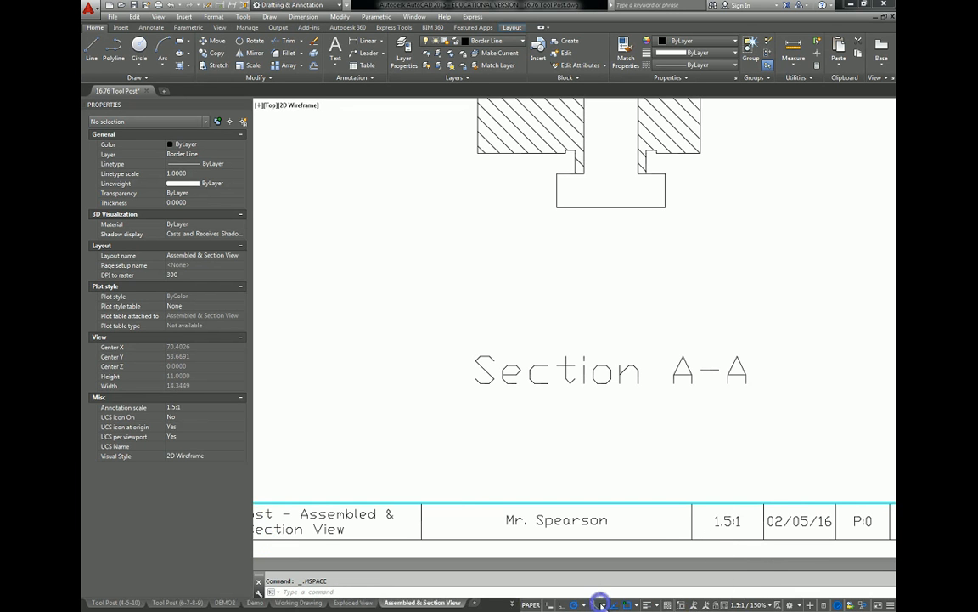
left_click(751, 603)
left_click(740, 564)
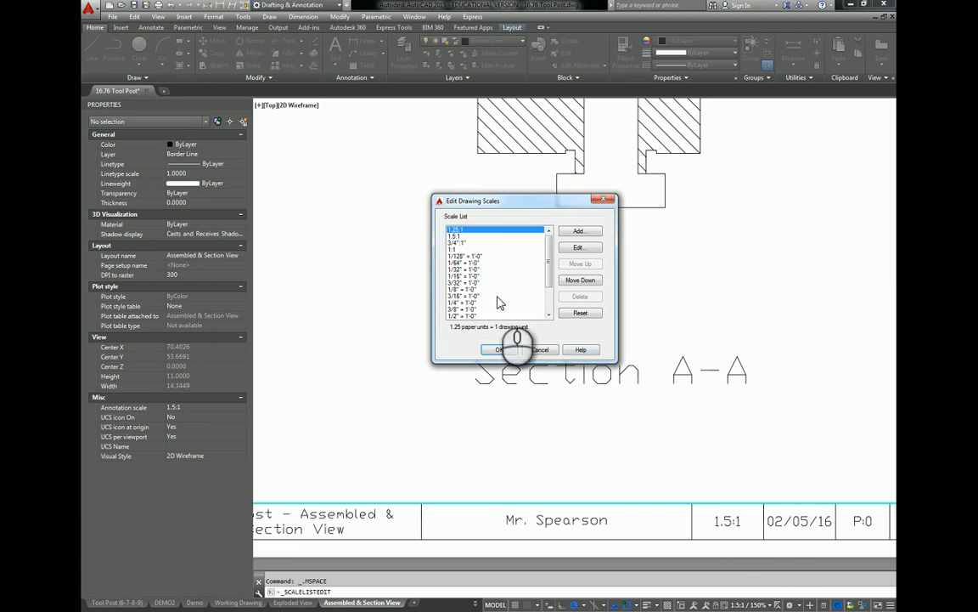
left_click(460, 237)
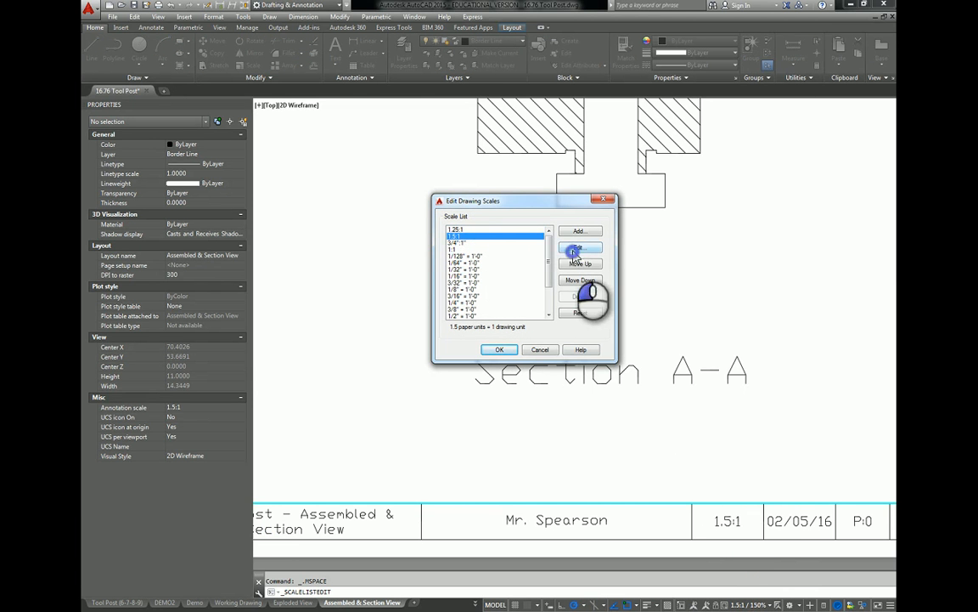
left_click(574, 252)
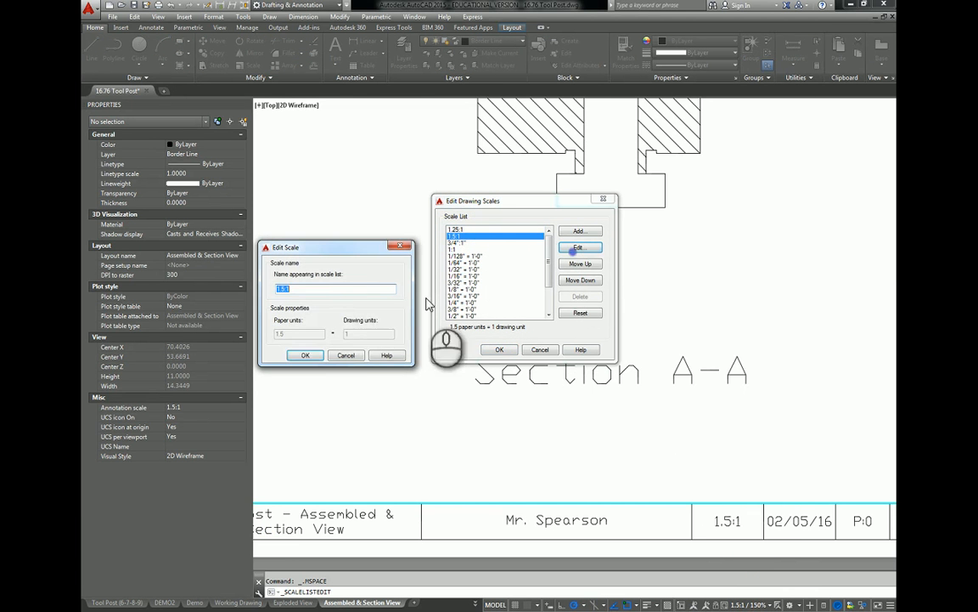
left_click(351, 360)
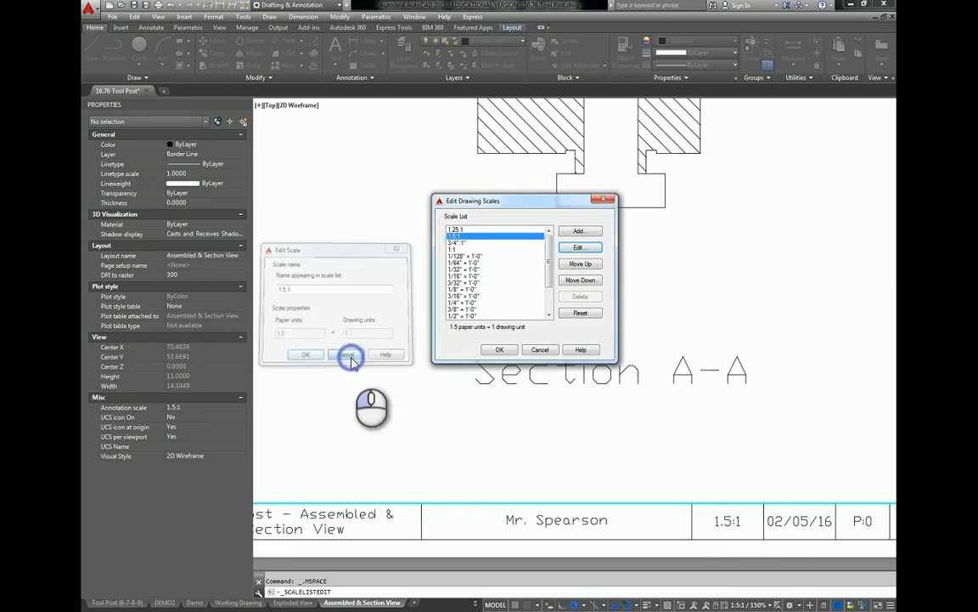
left_click(536, 349)
left_click(491, 605)
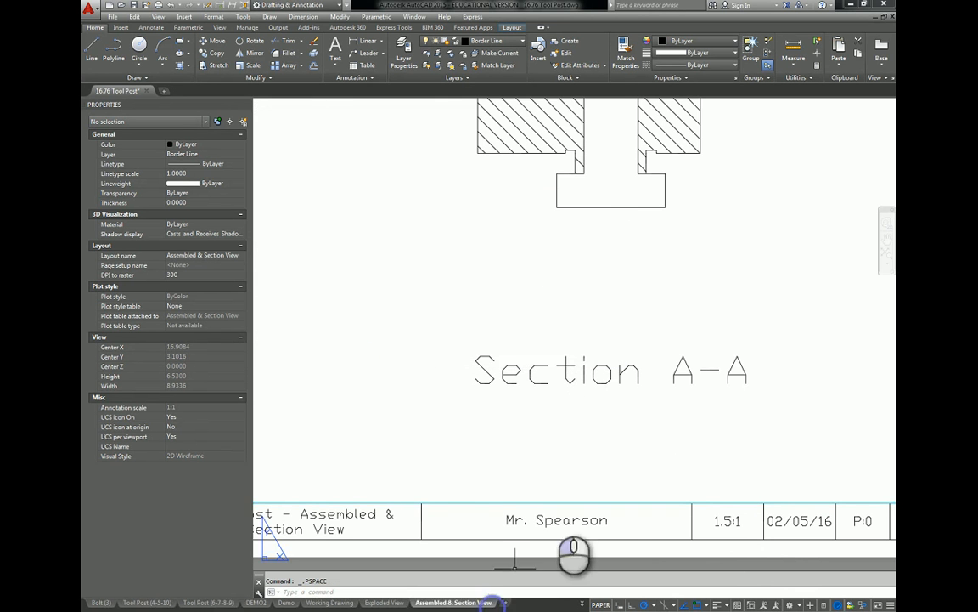
Go back to the Working Drawing layout's paper space and inspect the vertical border line beside the set screw details
middle_click(567, 408)
middle_click(567, 409)
scroll(552, 428, "down", 2)
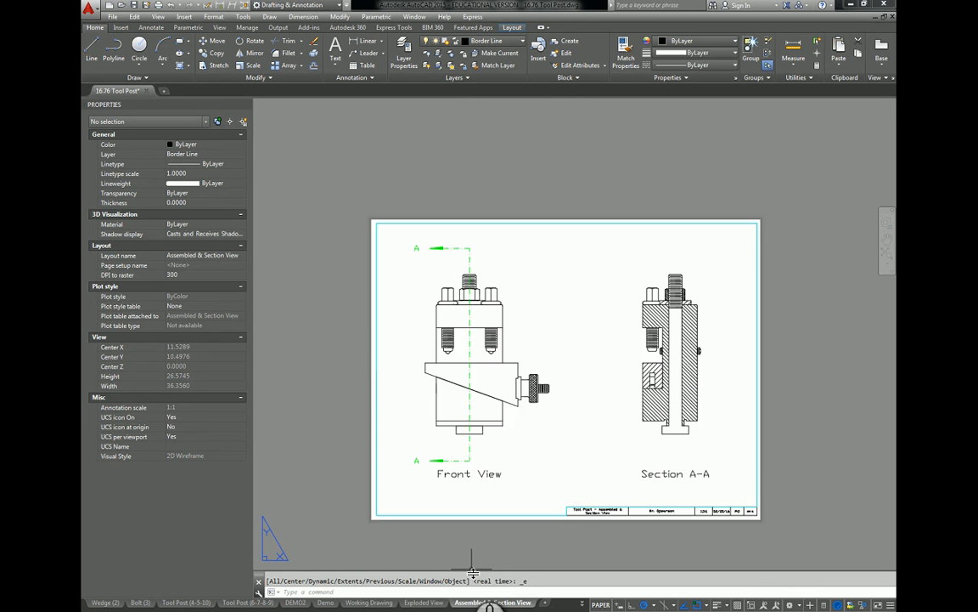
left_click(425, 602)
left_click(369, 602)
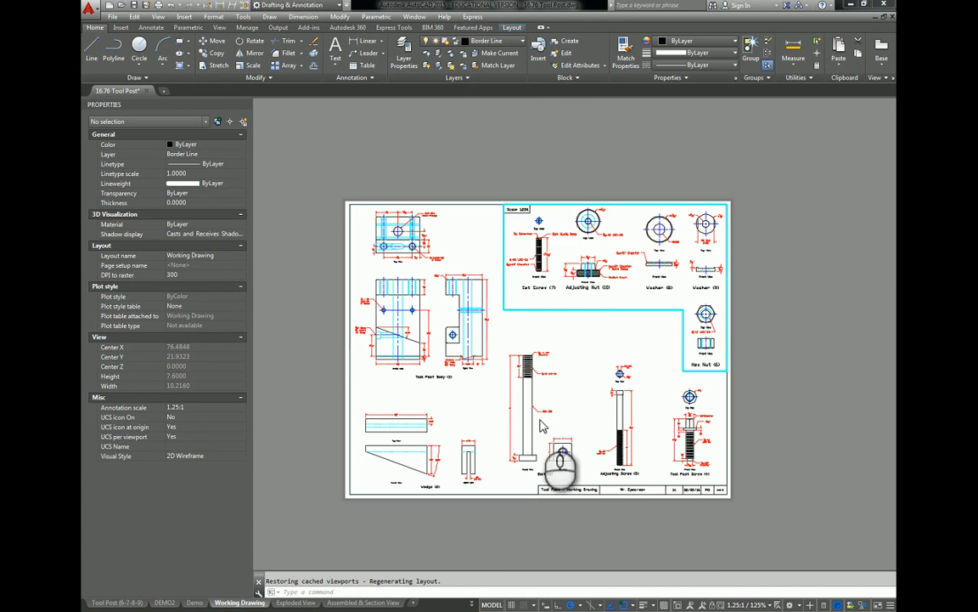
double_click(775, 415)
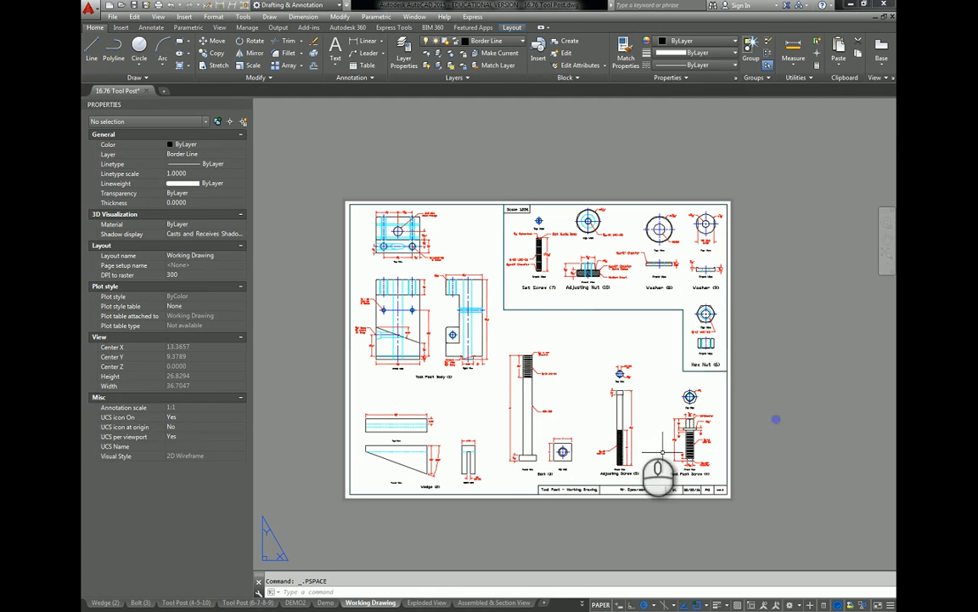
left_click(503, 255)
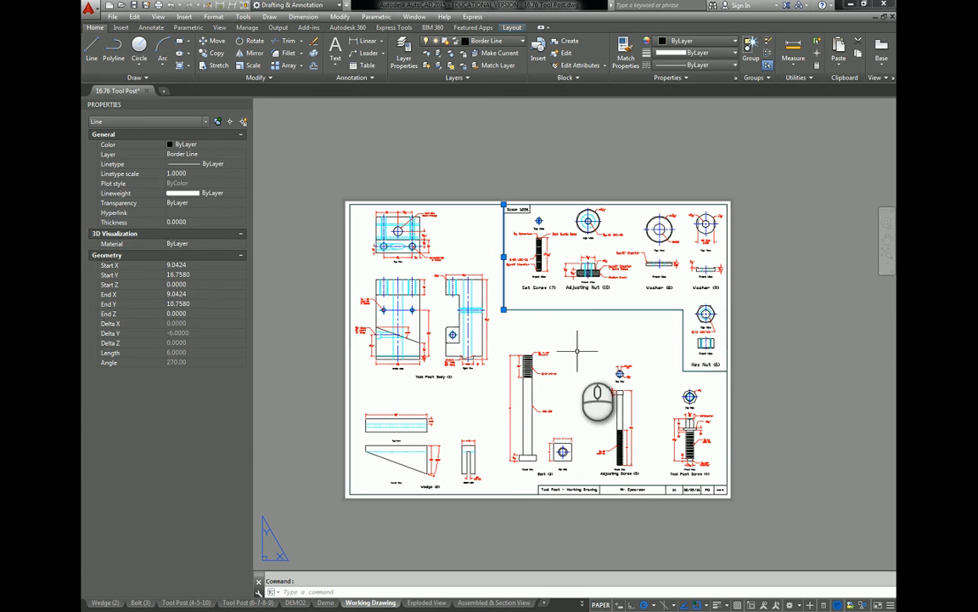
key("Escape")
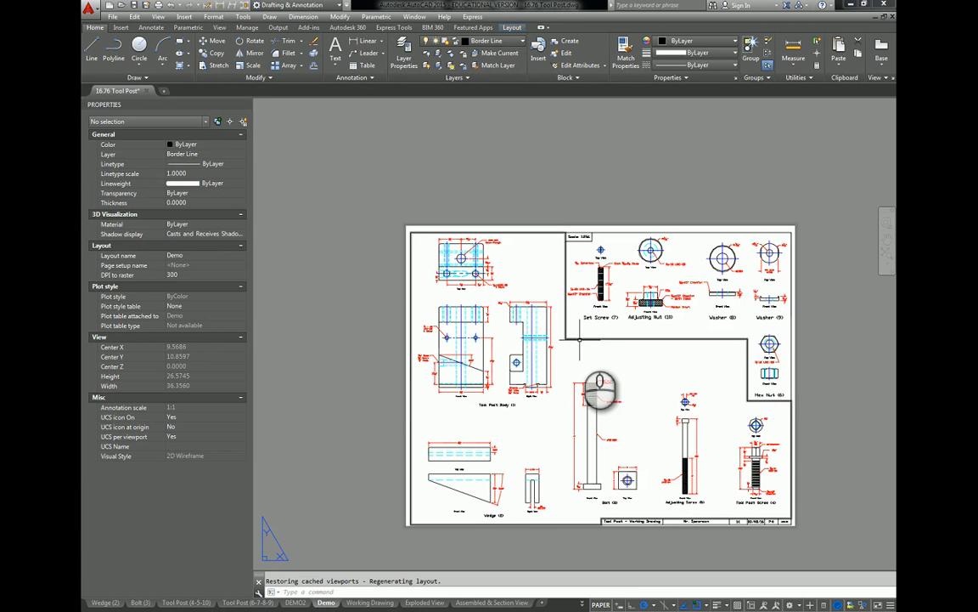
Send the horizontal border line below the set screw and adjusting nut to the back on the Working Drawing layout
left_click(369, 602)
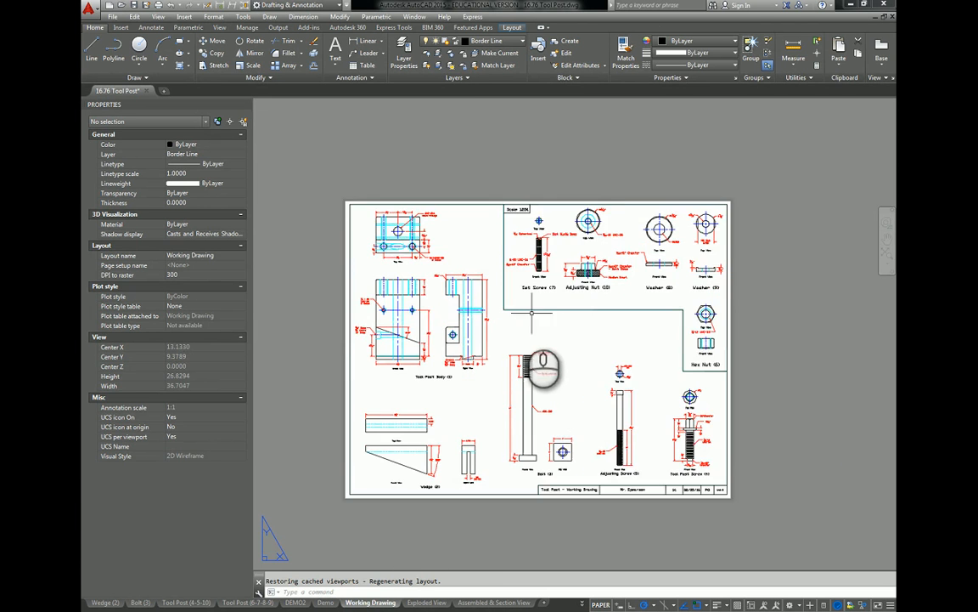
scroll(531, 340, "up", 5)
left_click(486, 281)
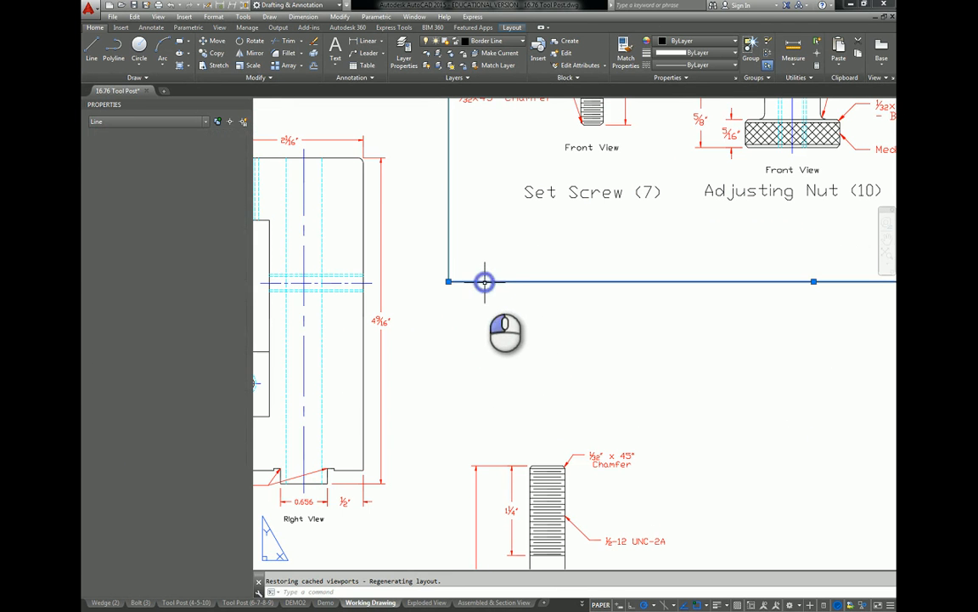
right_click(506, 311)
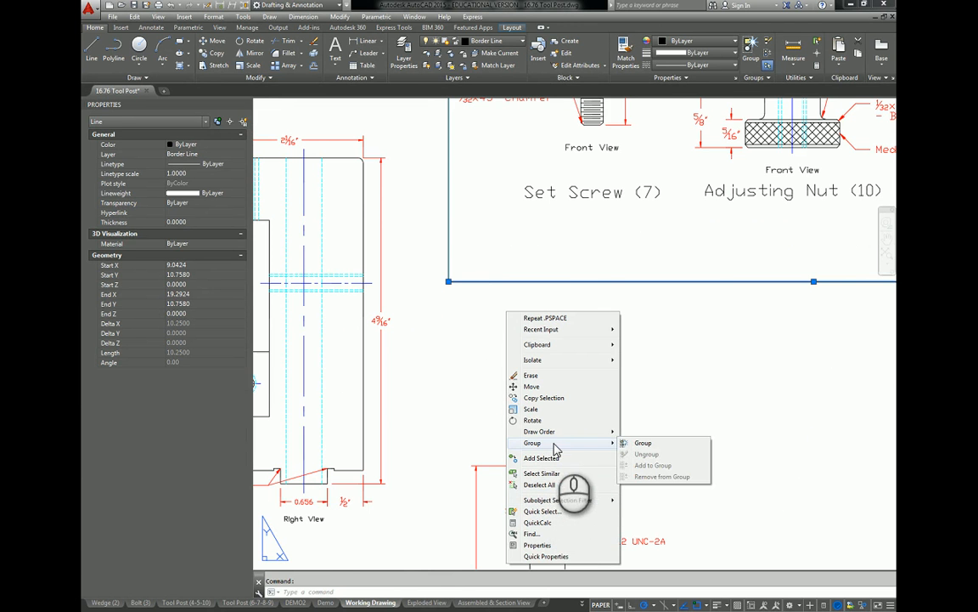
mouse_move(586, 432)
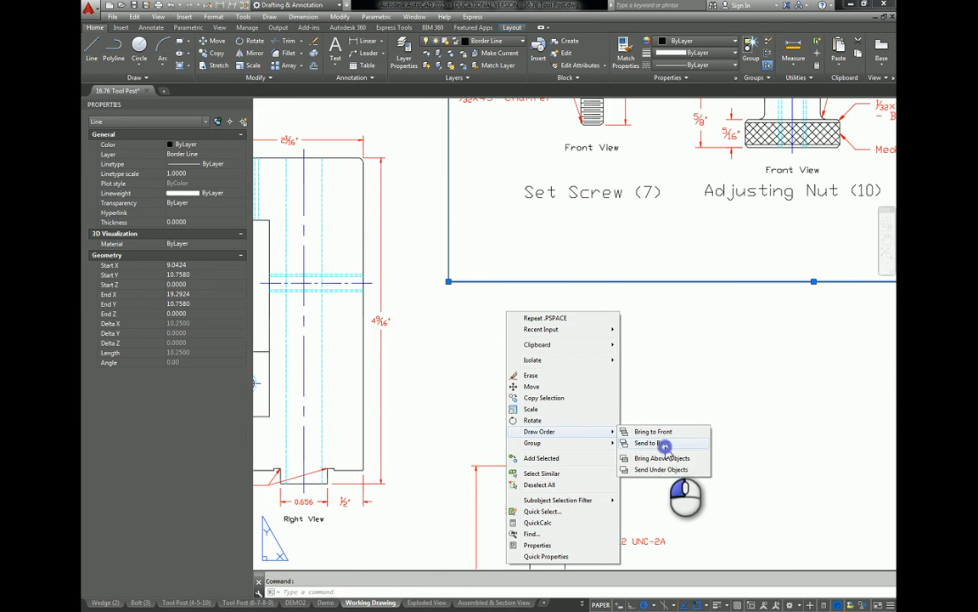
left_click(665, 445)
left_click(603, 380)
scroll(586, 290, "down", 4)
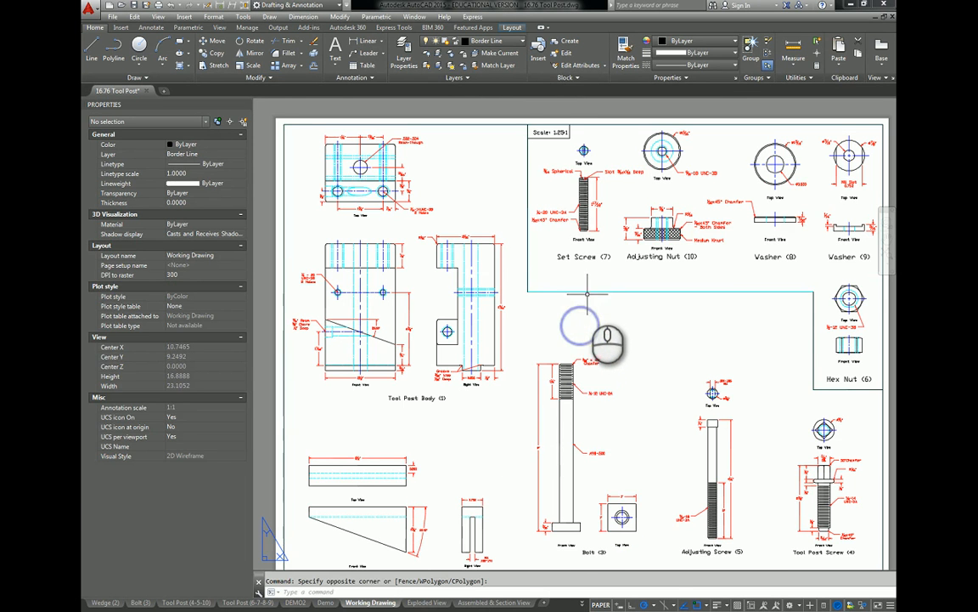
Hide the Viewport layer on the Working Drawing layout so only the border lines divide the sheet
left_click(586, 293)
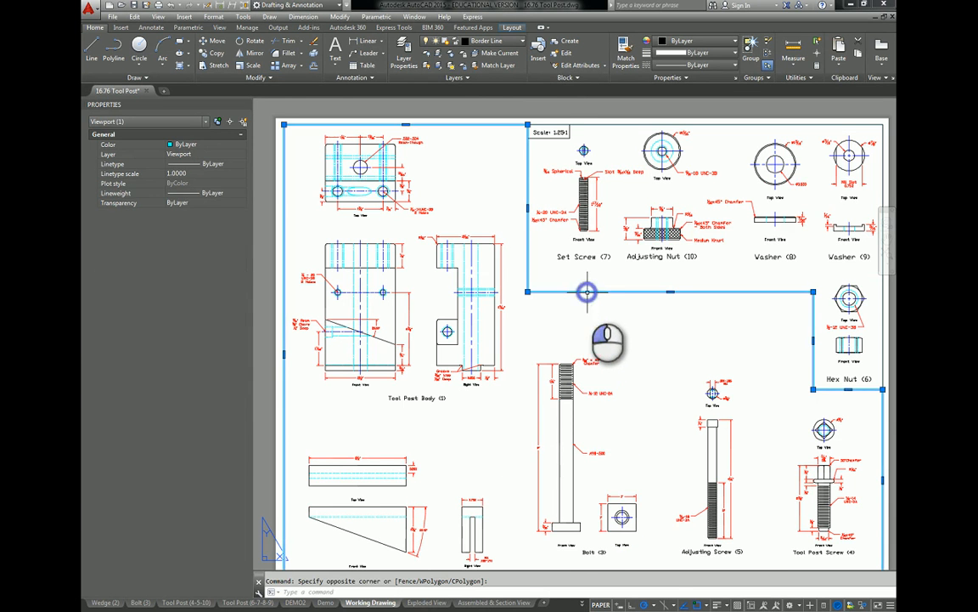
left_click(486, 42)
left_click(428, 200)
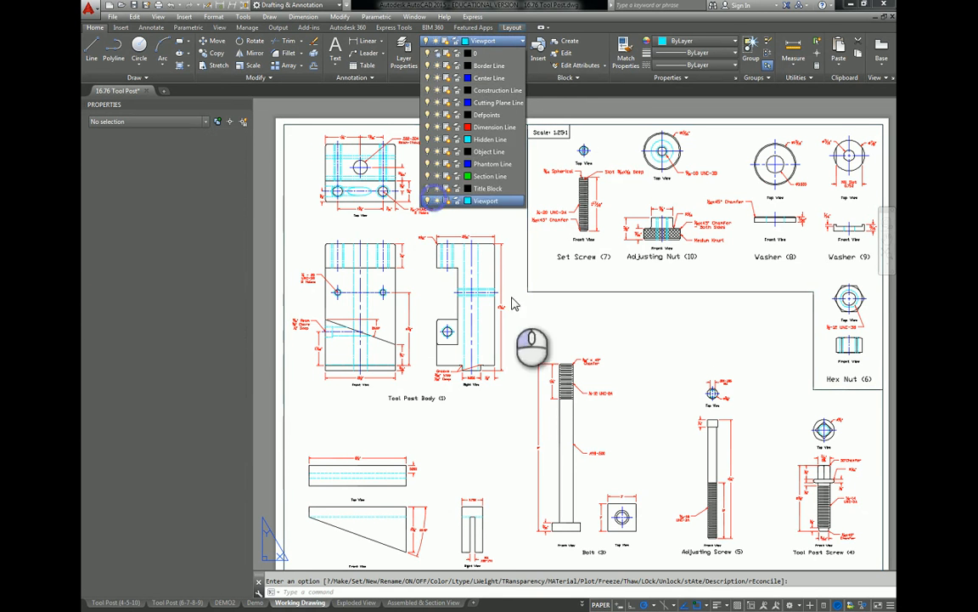
left_click(648, 339)
scroll(535, 306, "down", 3)
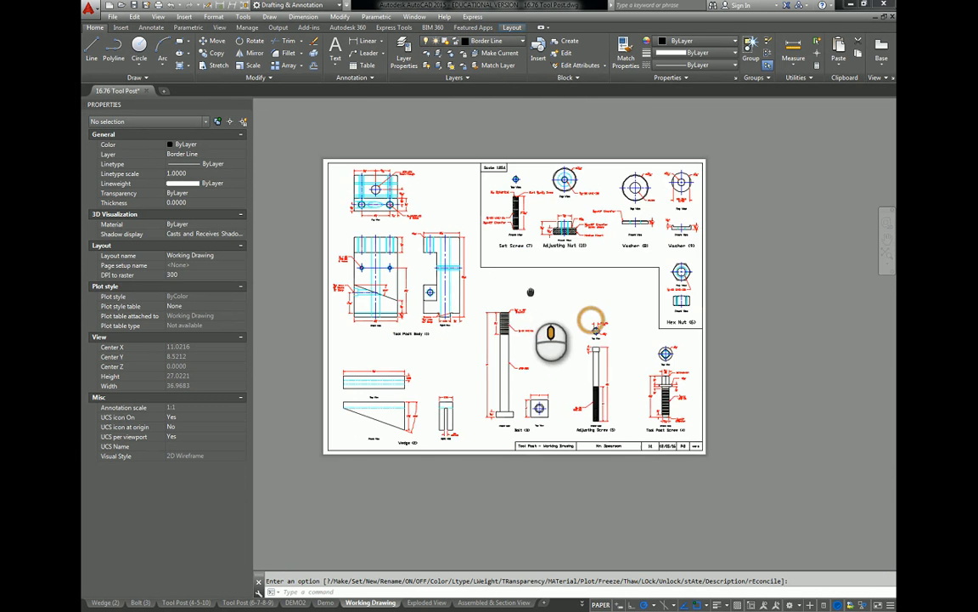
middle_click_drag(530, 291, 532, 292)
Move the Demo layout's 1:1 main viewport to the Viewport layer and make that layer visible again
left_click(329, 602)
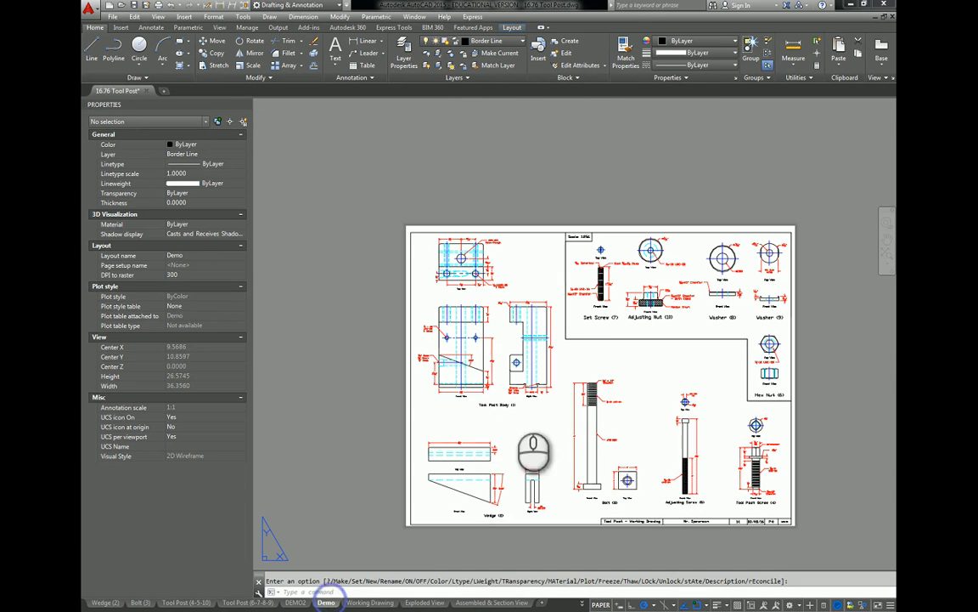
left_click(589, 339)
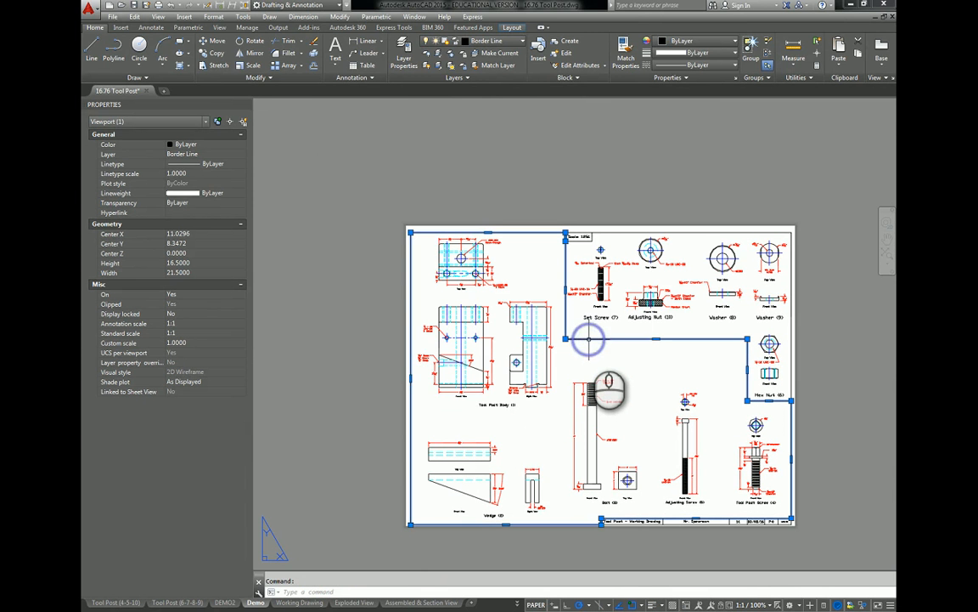
left_click(497, 41)
left_click(483, 201)
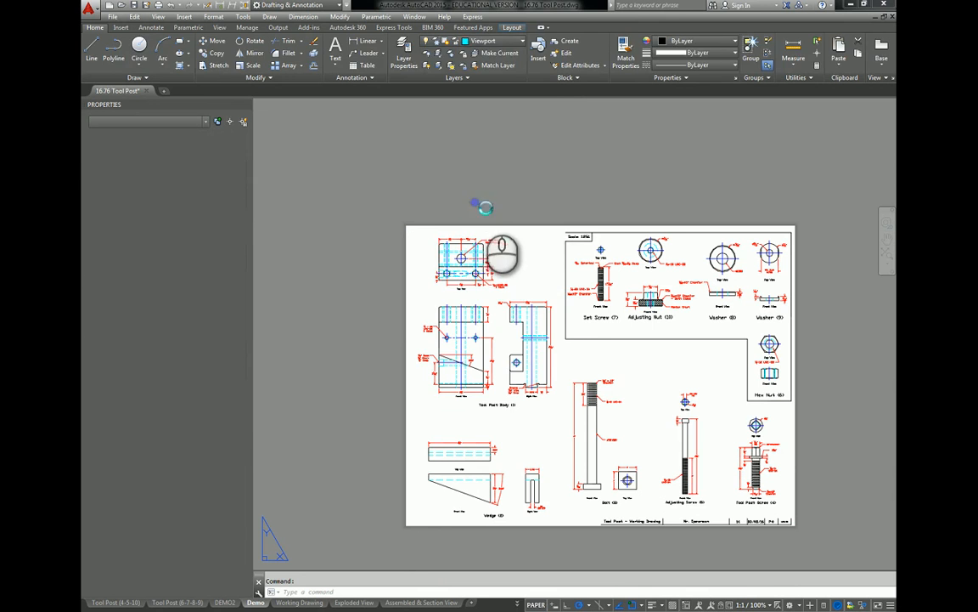
left_click(552, 320)
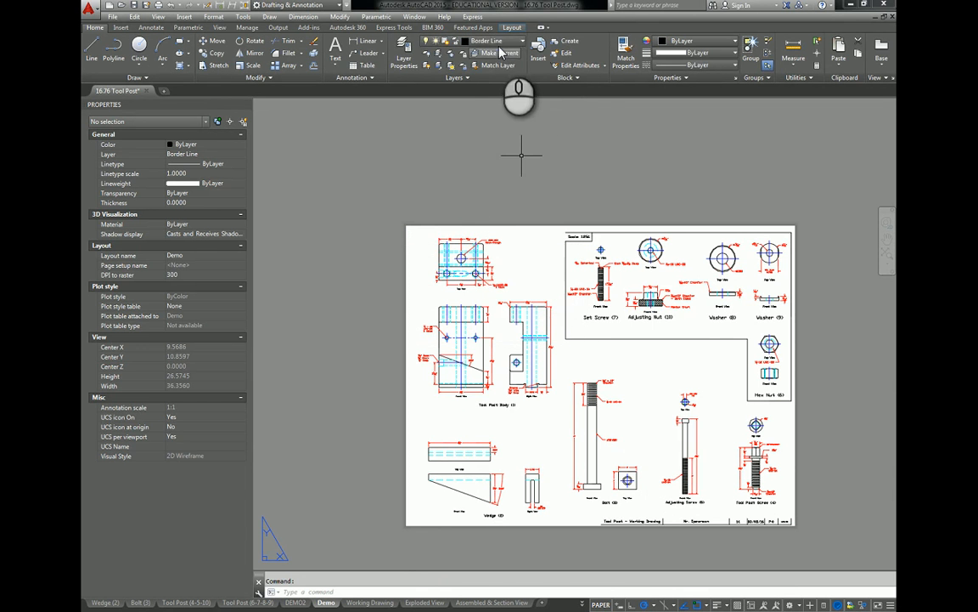
left_click(484, 41)
left_click(436, 201)
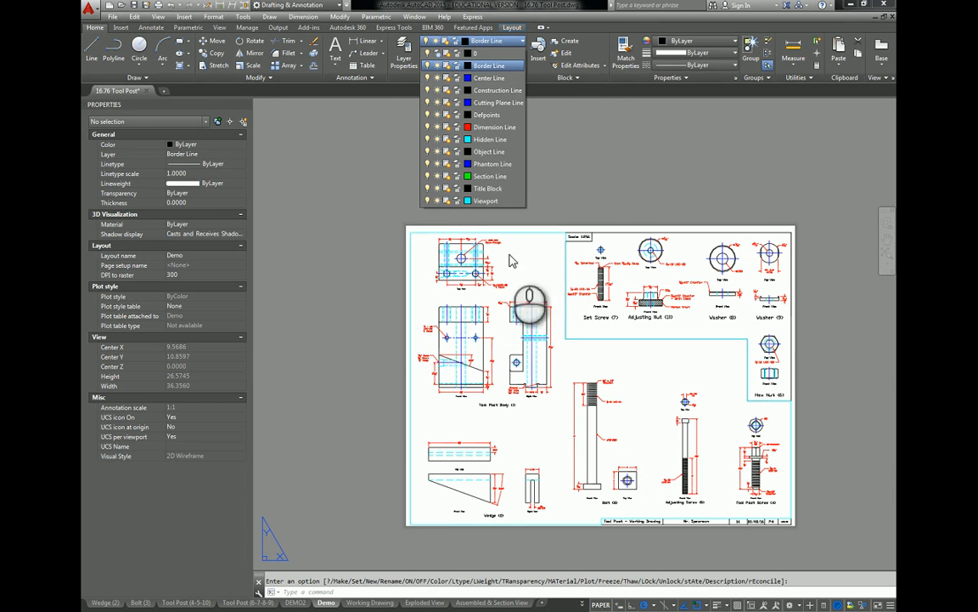
left_click(541, 268)
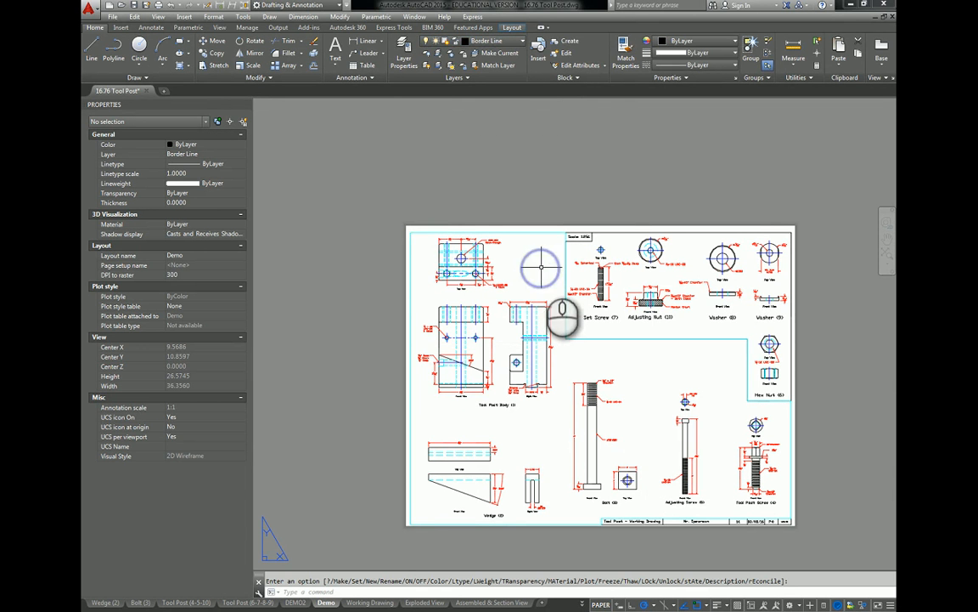
Move the Demo layout's 1.25:1 viewport to the Viewport layer
left_click(633, 231)
left_click(495, 41)
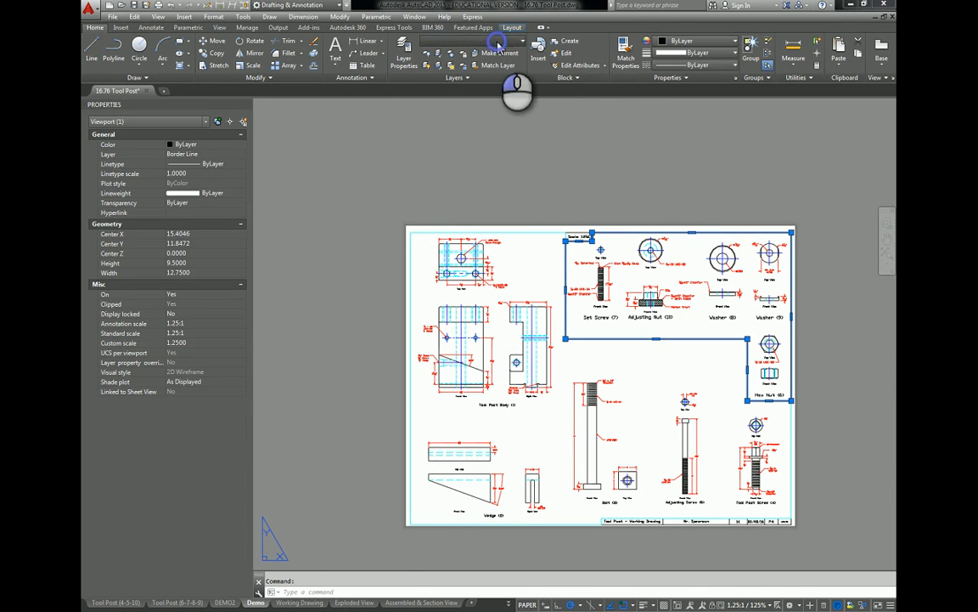
left_click(484, 201)
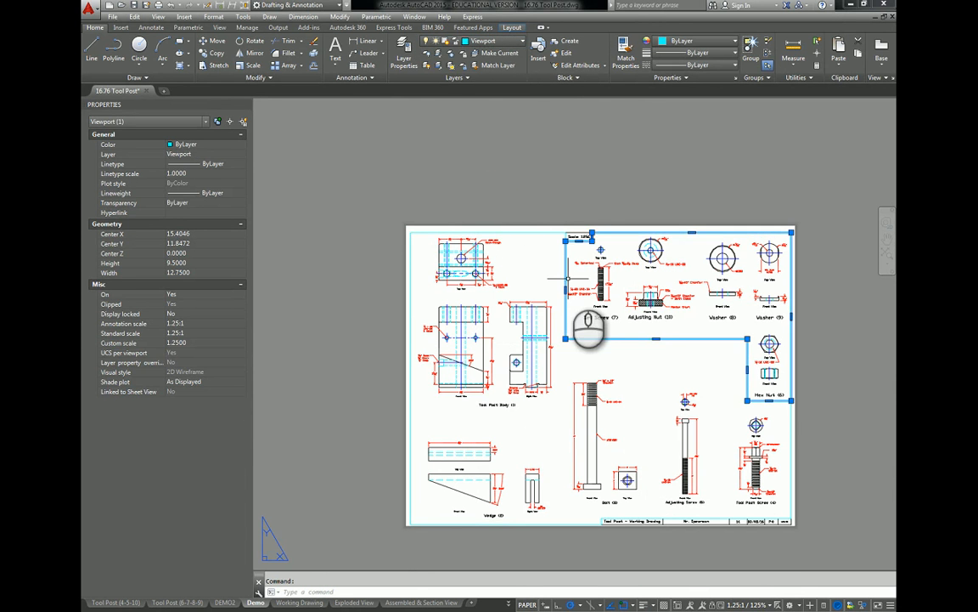
key("Escape")
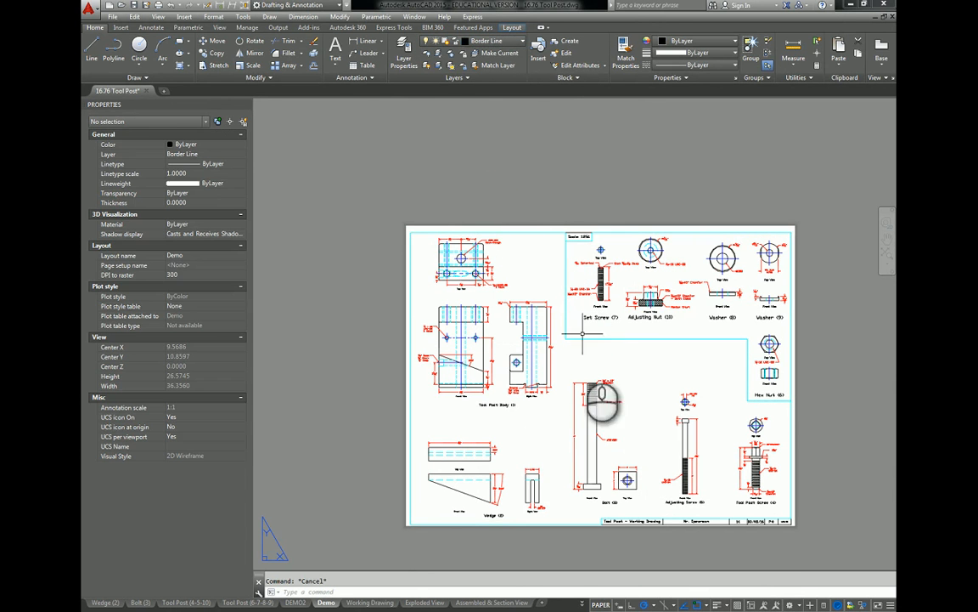
Trace the Demo layout's 1:1 viewport outline with lines on the Border Line layer, following the step around the set screw, washer and hex nut details
left_click(93, 52)
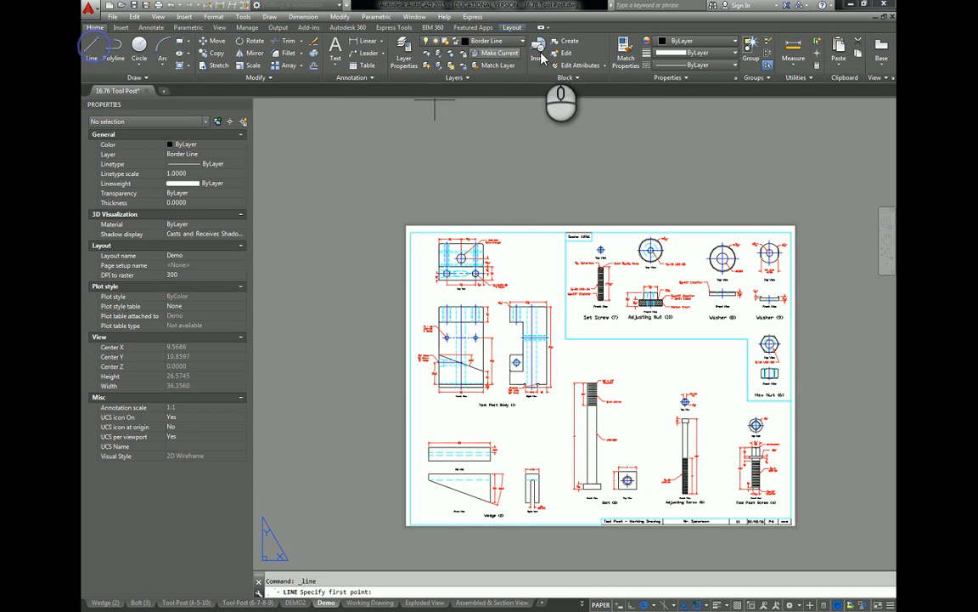
left_click(410, 231)
left_click(565, 231)
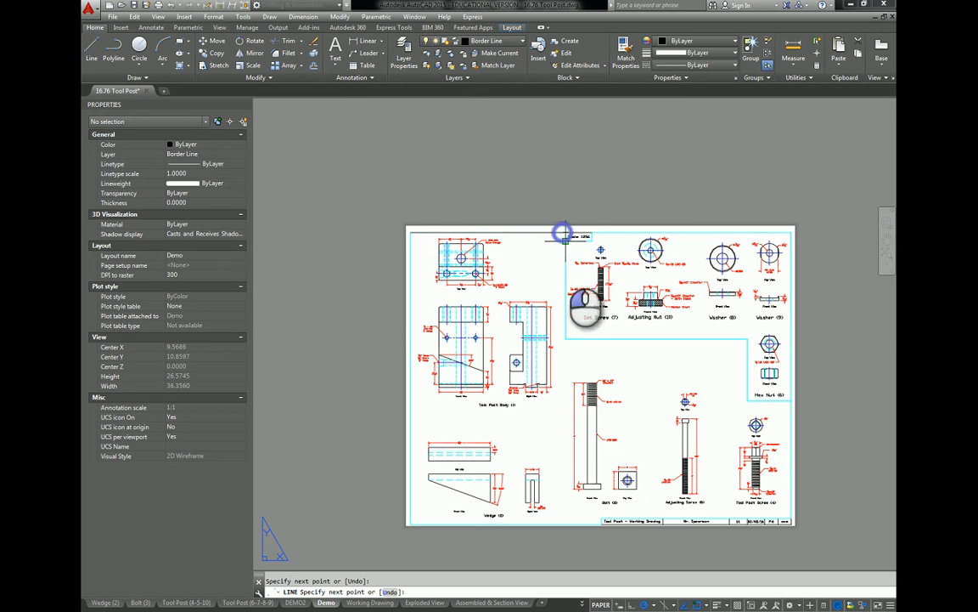
left_click(565, 339)
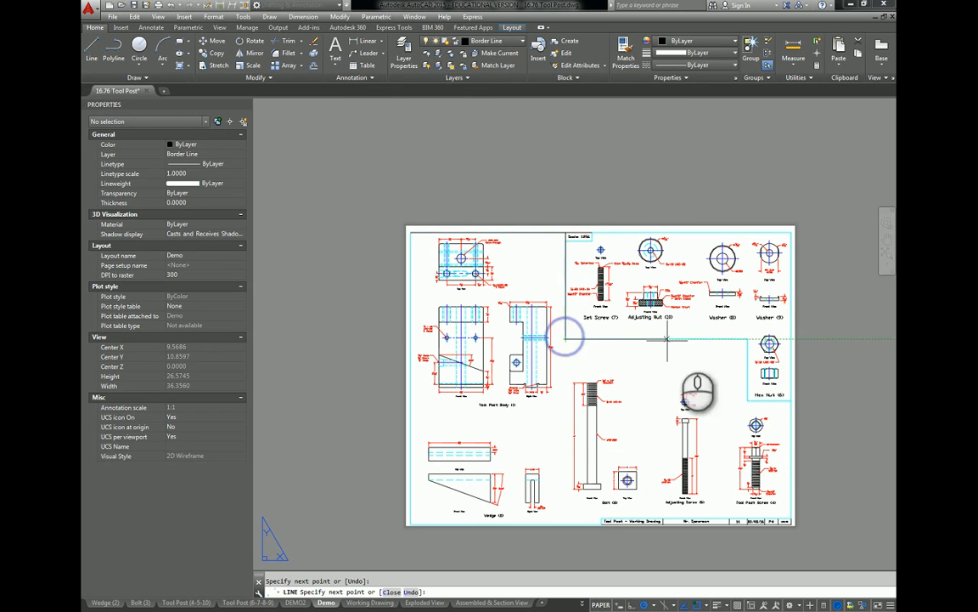
left_click(749, 338)
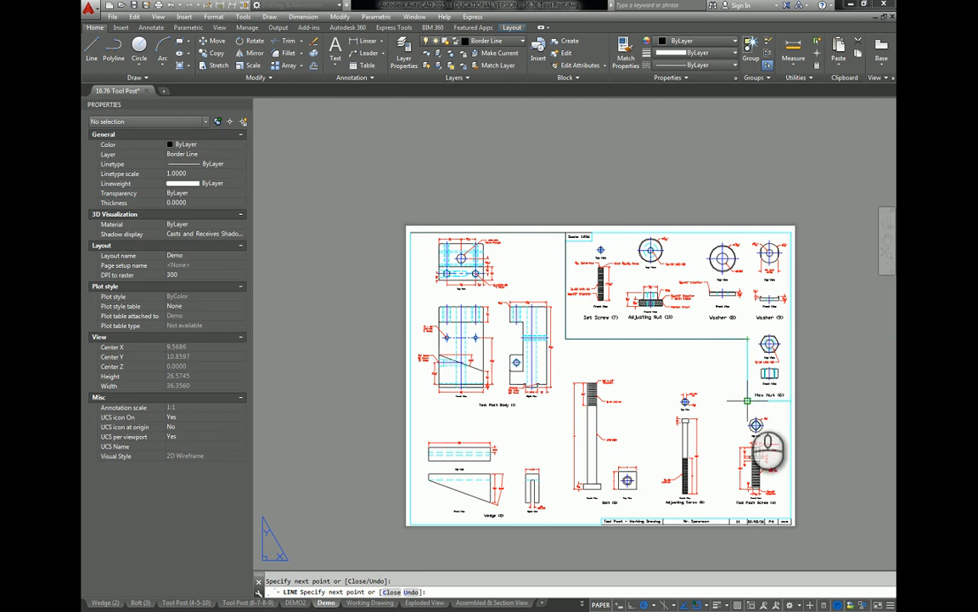
left_click(748, 399)
left_click(792, 399)
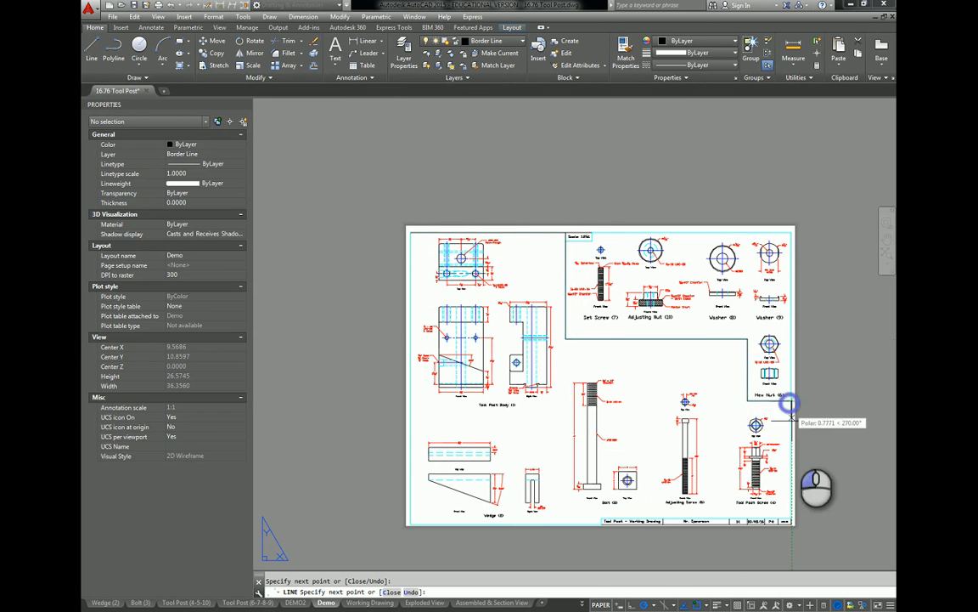
left_click(792, 521)
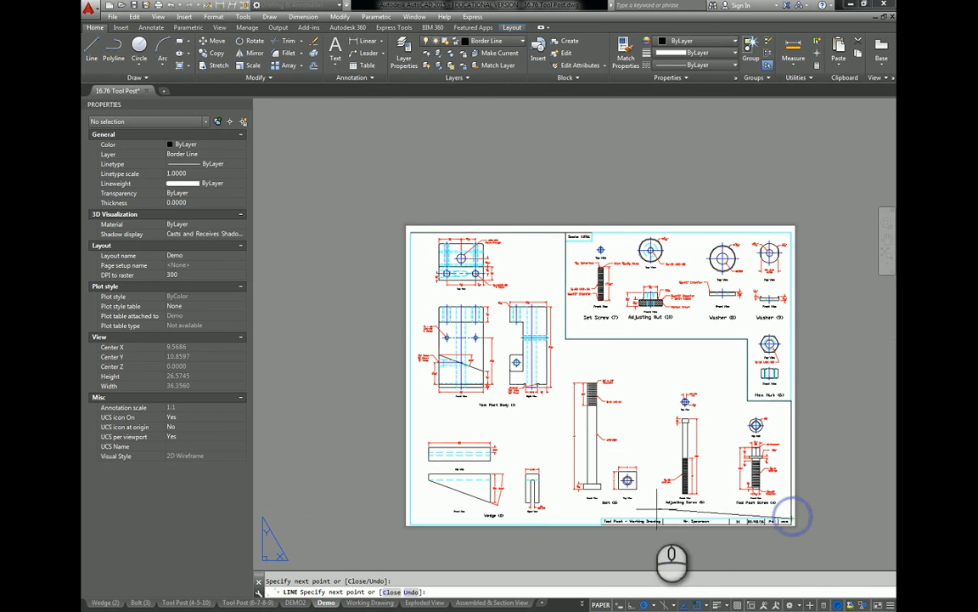
left_click(601, 522)
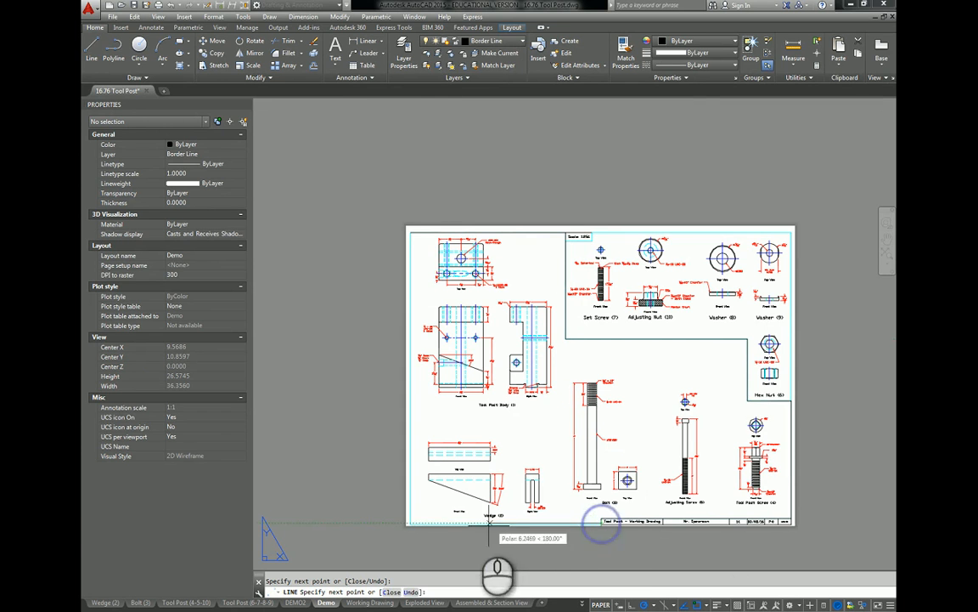
left_click(408, 521)
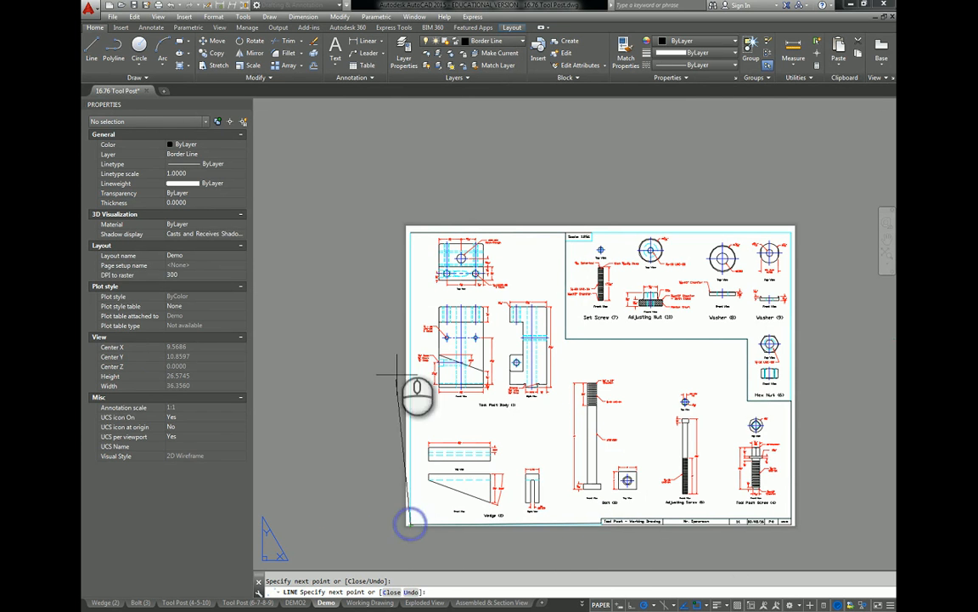
left_click(410, 230)
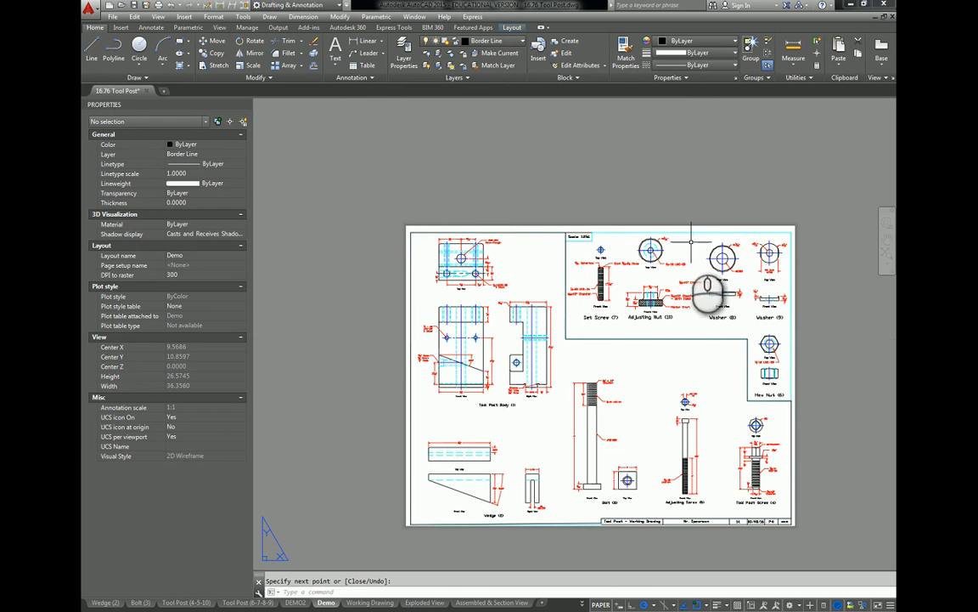
key("Return")
Draw border lines from the scale label box along the upper and outer edges of the 1.25:1 viewport to its lower corner
key("Return")
left_click(567, 244)
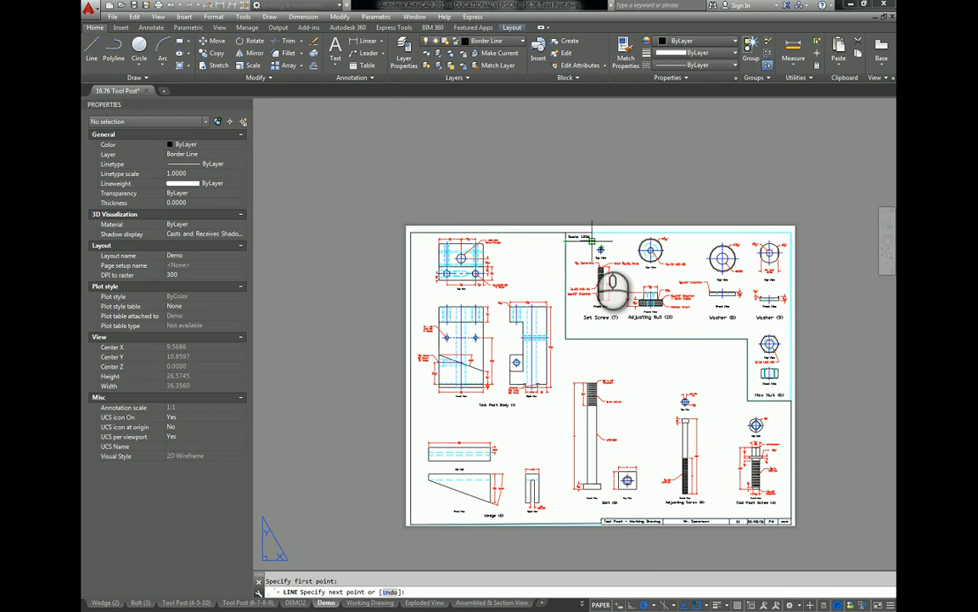
left_click(592, 231)
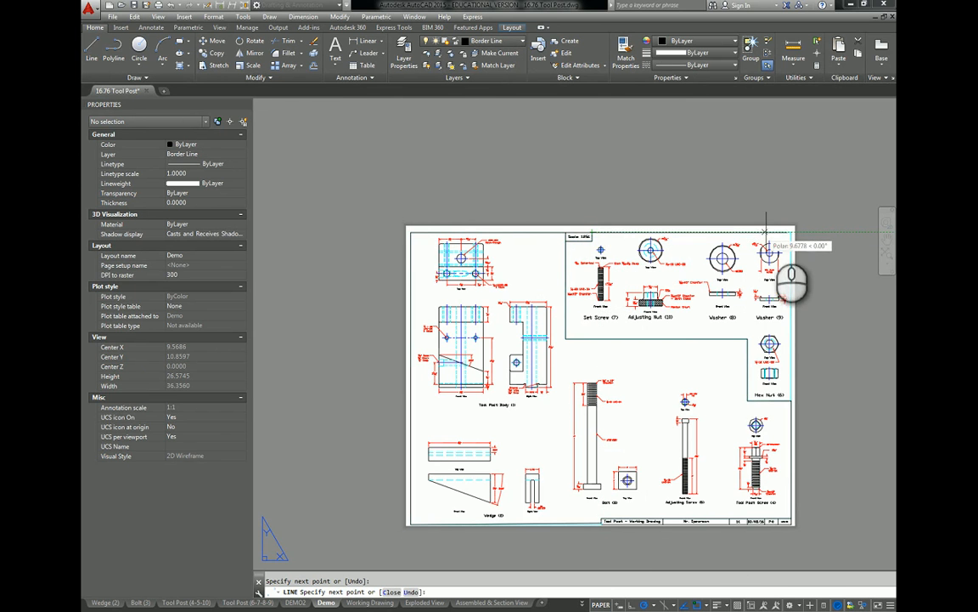
left_click(791, 231)
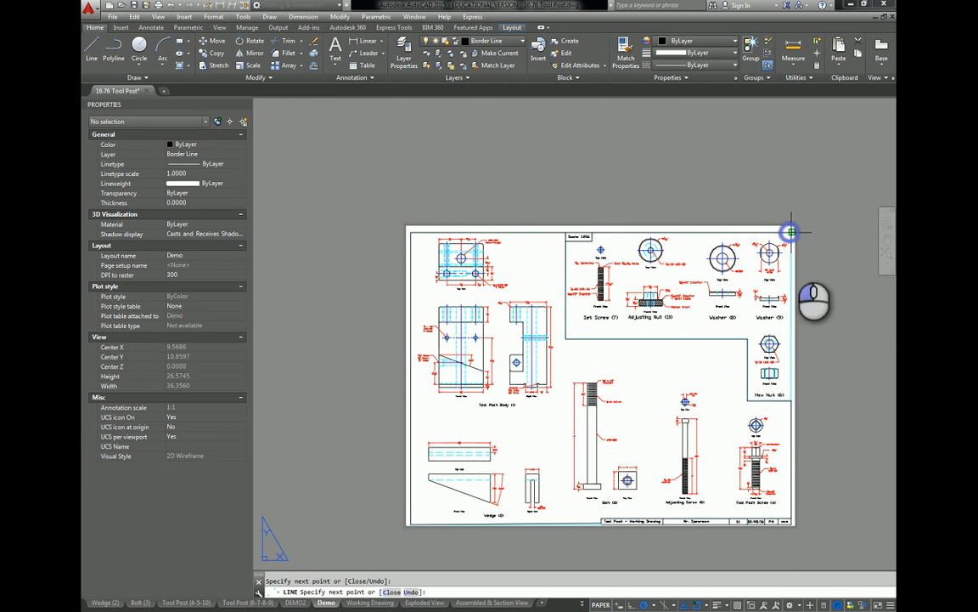
left_click(792, 397)
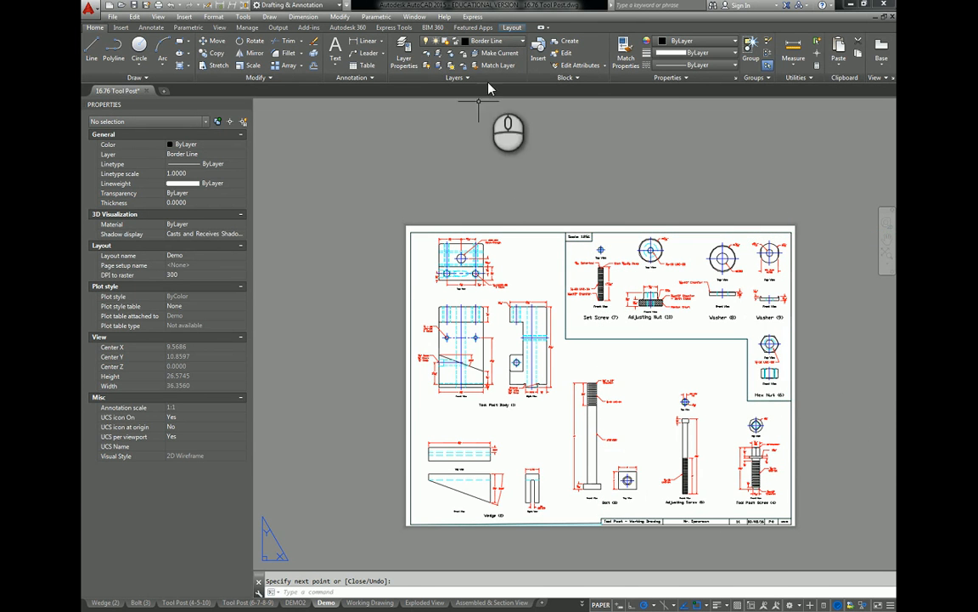
Freeze the Viewport layer on the Demo layout
left_click(502, 41)
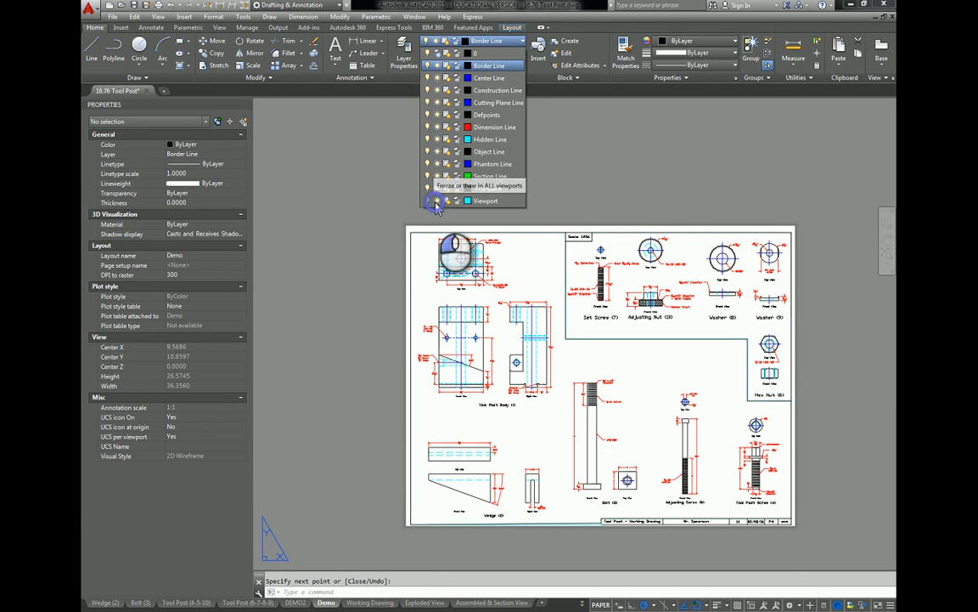
left_click(436, 204)
left_click(586, 196)
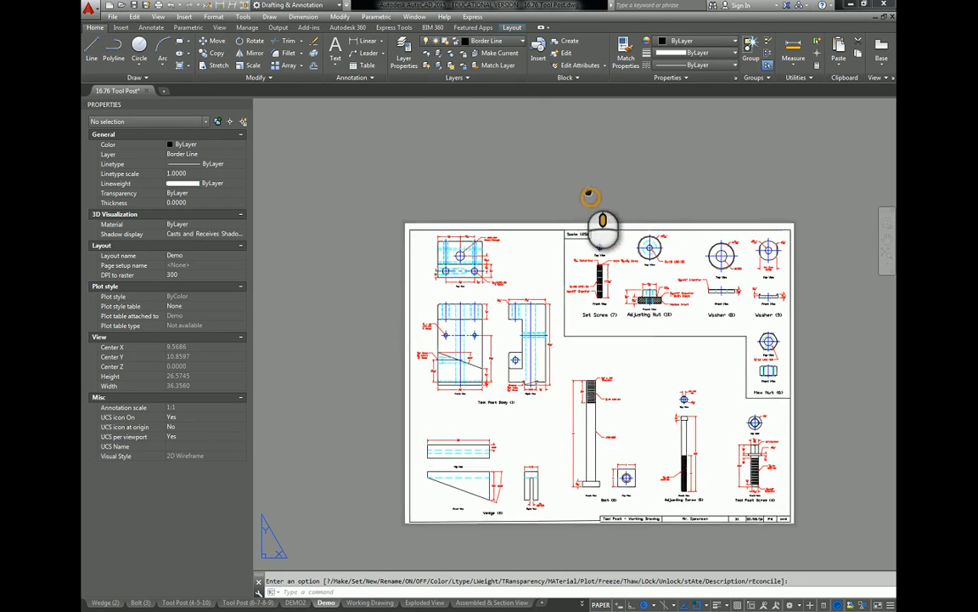
Straighten the slanted lower border line by stretching its end to the title block's lower corner, and align the adjoining line's endpoint there
scroll(595, 486, "up", 5)
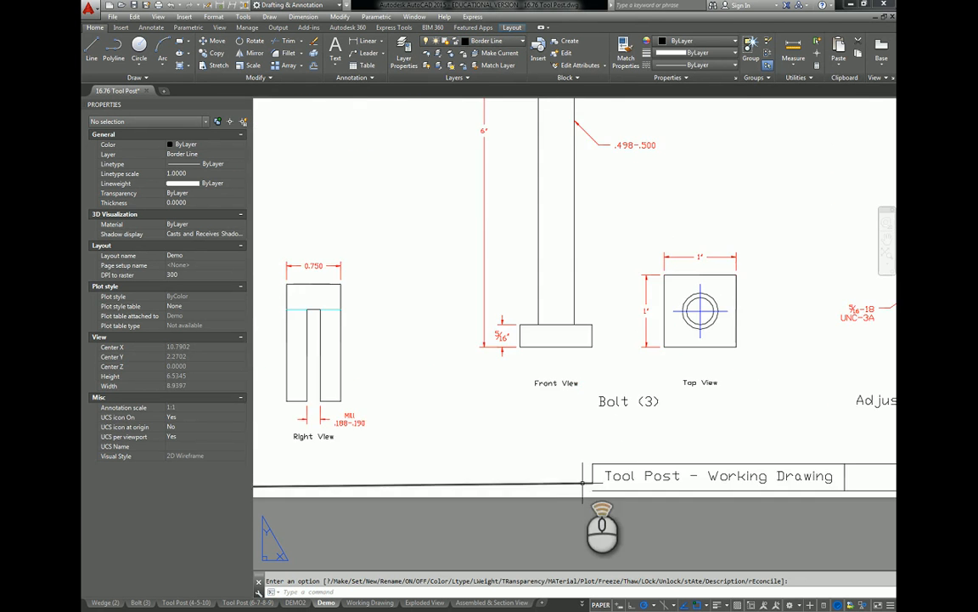
scroll(582, 484, "up", 2)
scroll(595, 491, "down", 2)
left_click(592, 490)
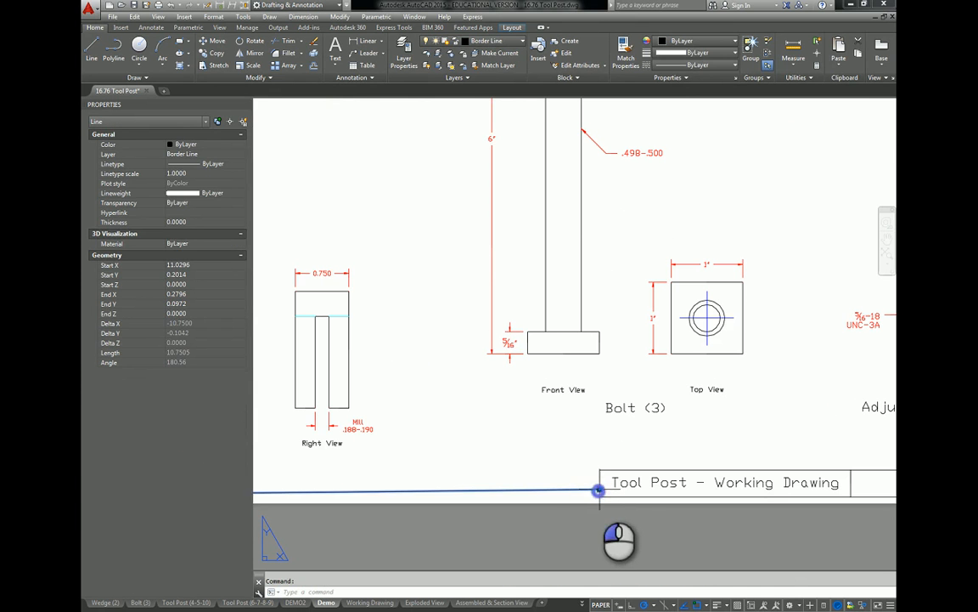
left_click(598, 490)
double_click(600, 489)
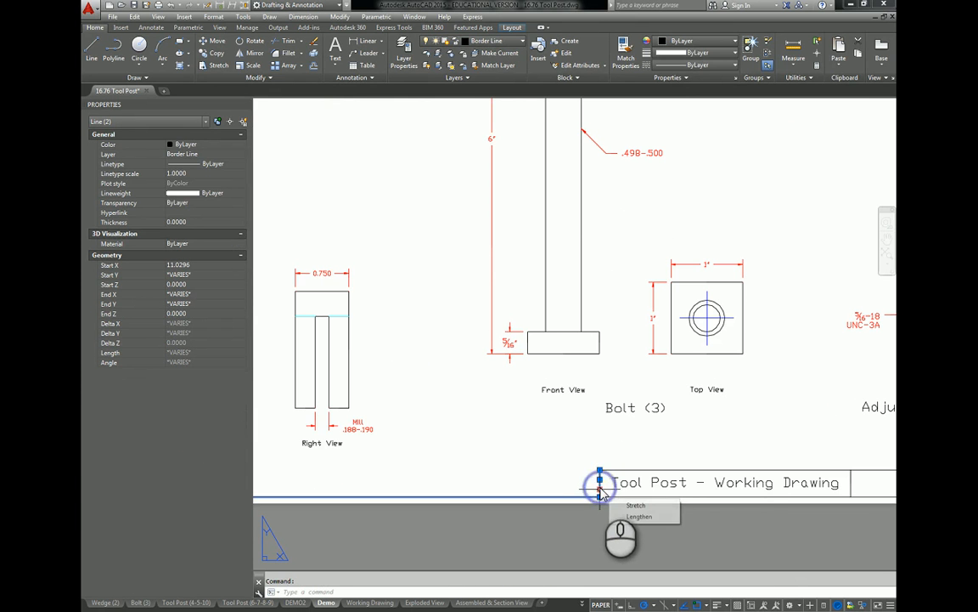
left_click(600, 489)
left_click(600, 491)
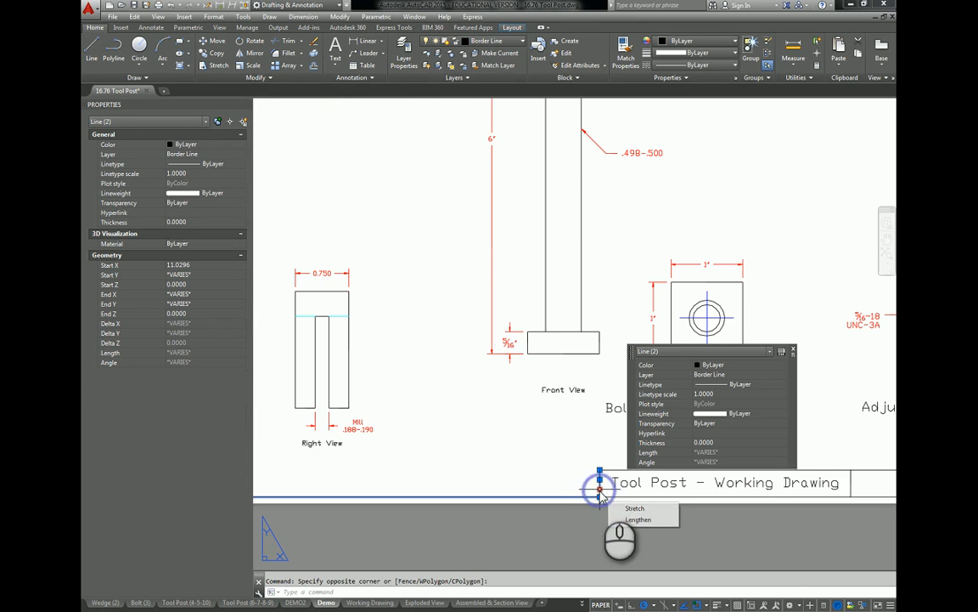
left_click(600, 491)
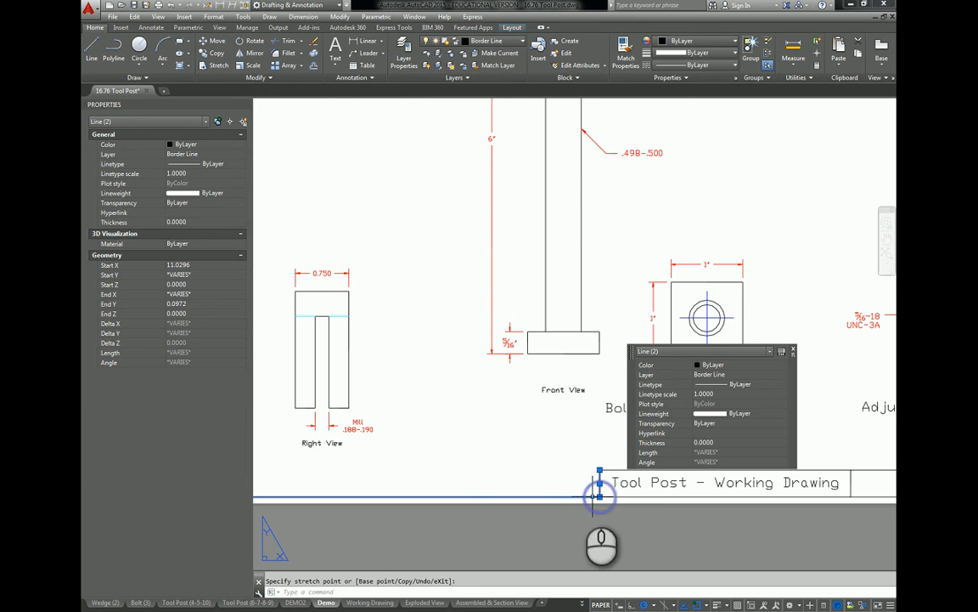
key("Escape")
scroll(567, 466, "down", 6)
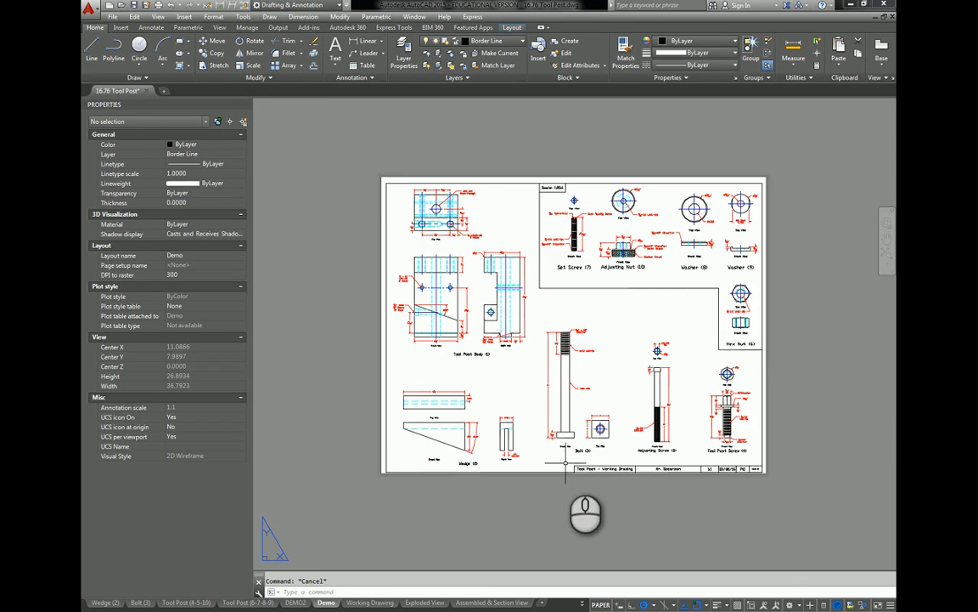
scroll(472, 482, "up", 4)
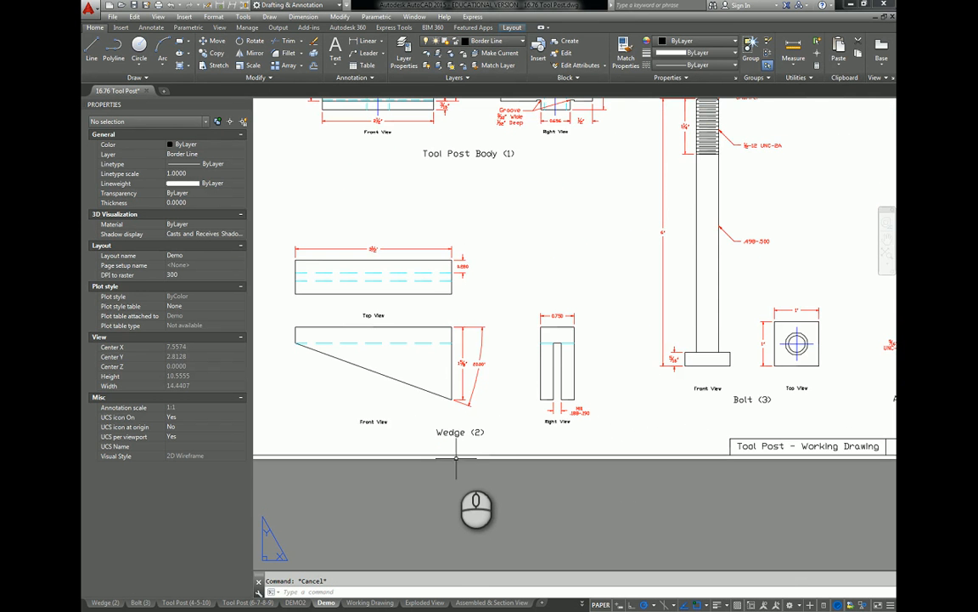
Move all border lines together with the title block up 0.25 on the Demo layout
scroll(473, 482, "down", 5)
mouse_move(683, 476)
left_mouse_down()
mouse_move(675, 482)
mouse_move(415, 306)
mouse_move(667, 520)
mouse_move(299, 474)
mouse_move(604, 234)
mouse_move(671, 265)
left_mouse_up()
scroll(659, 286, "up", 5)
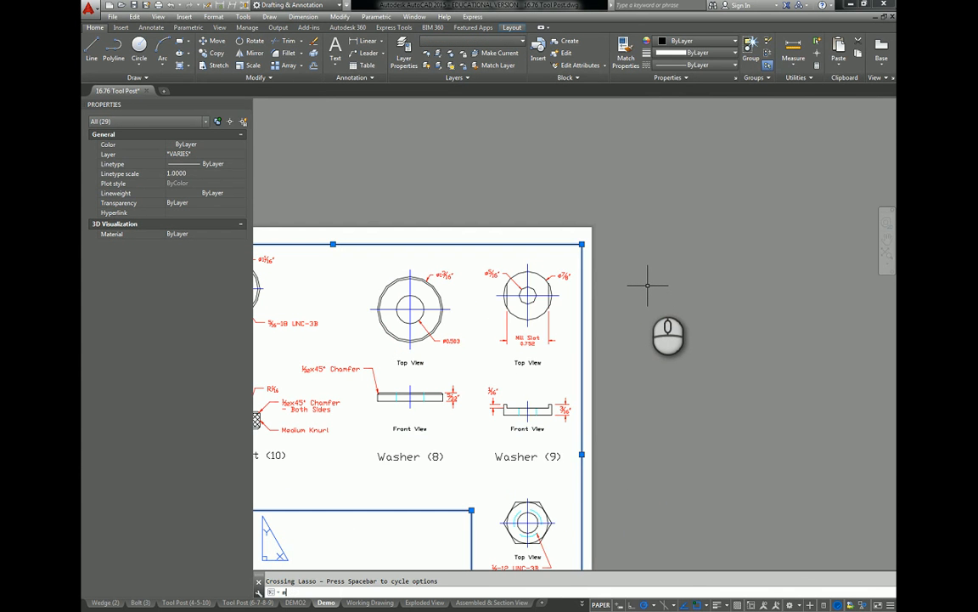
key("Return")
left_click(582, 244)
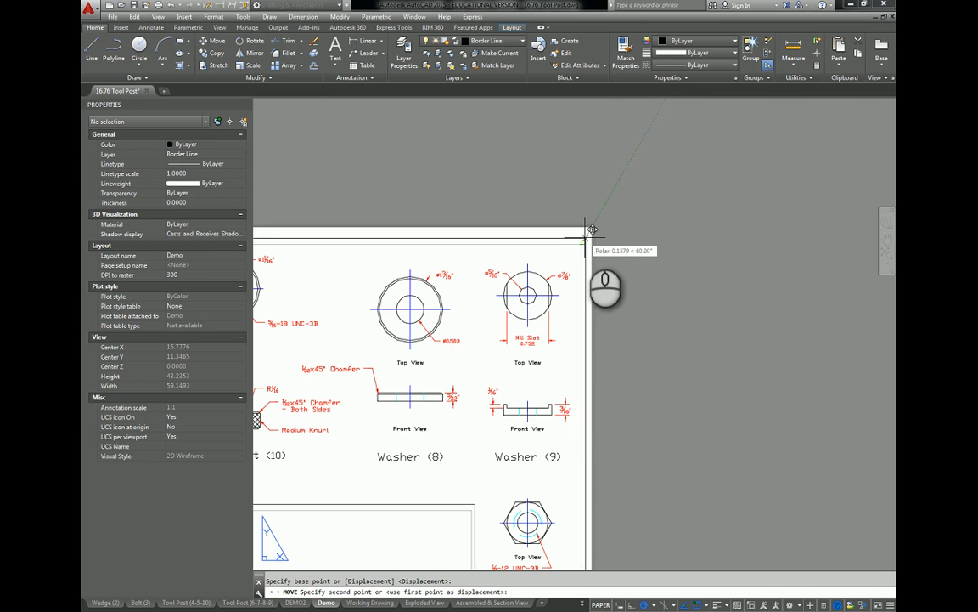
type(".2")
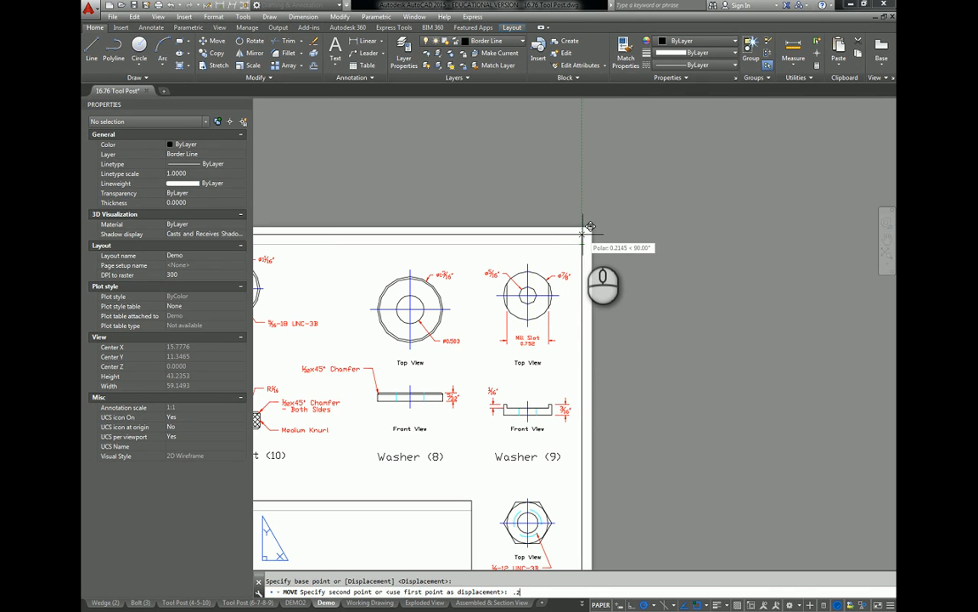
type("5")
key("Return")
Move the border lines and title block back down 0.125 on the Demo layout
scroll(582, 255, "down", 5)
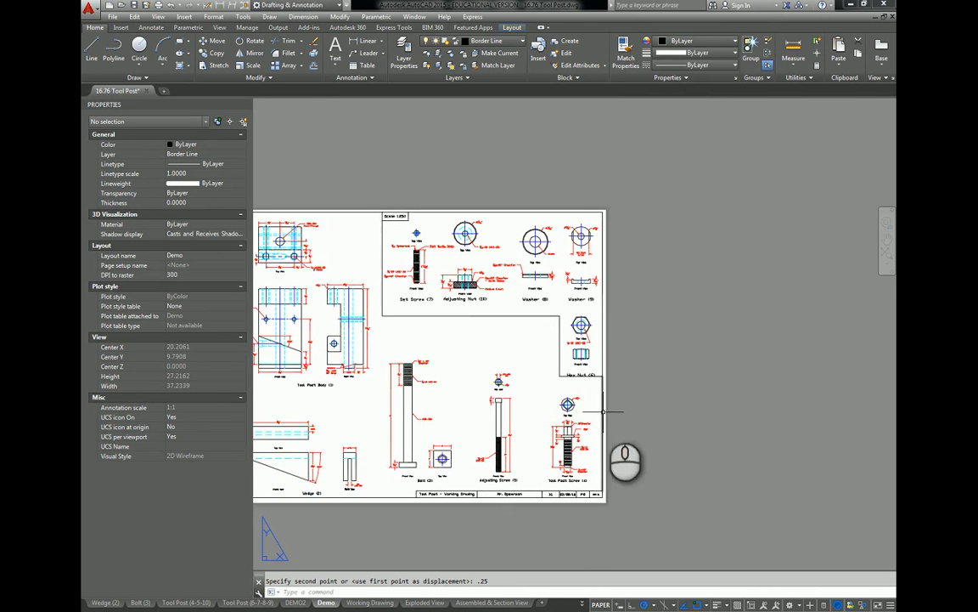
middle_click_drag(664, 445, 748, 451)
mouse_move(734, 527)
left_mouse_down()
mouse_move(214, 517)
mouse_move(396, 158)
mouse_move(762, 168)
left_mouse_up()
type("m")
key("Return")
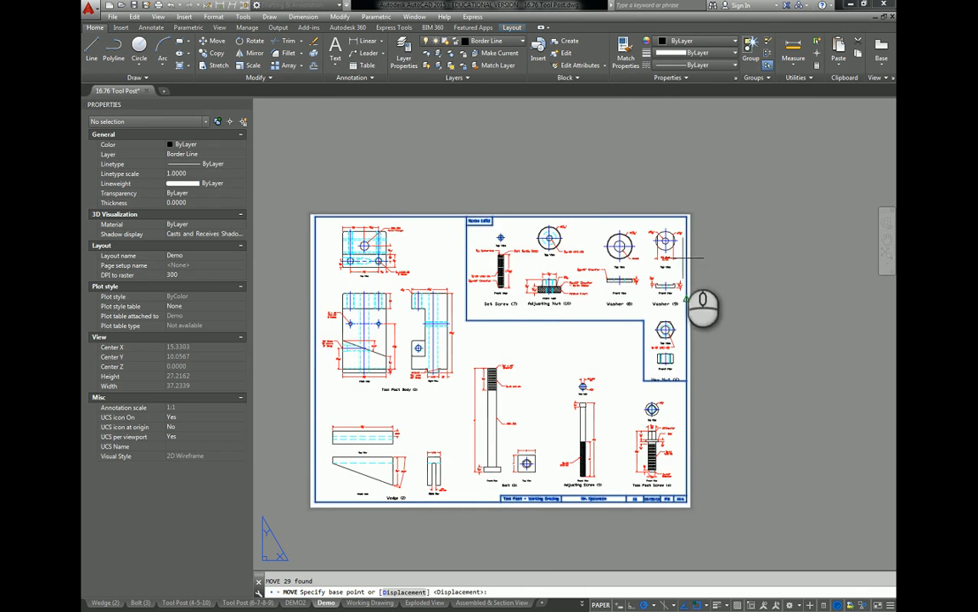
scroll(685, 215, "up", 6)
left_click(700, 217)
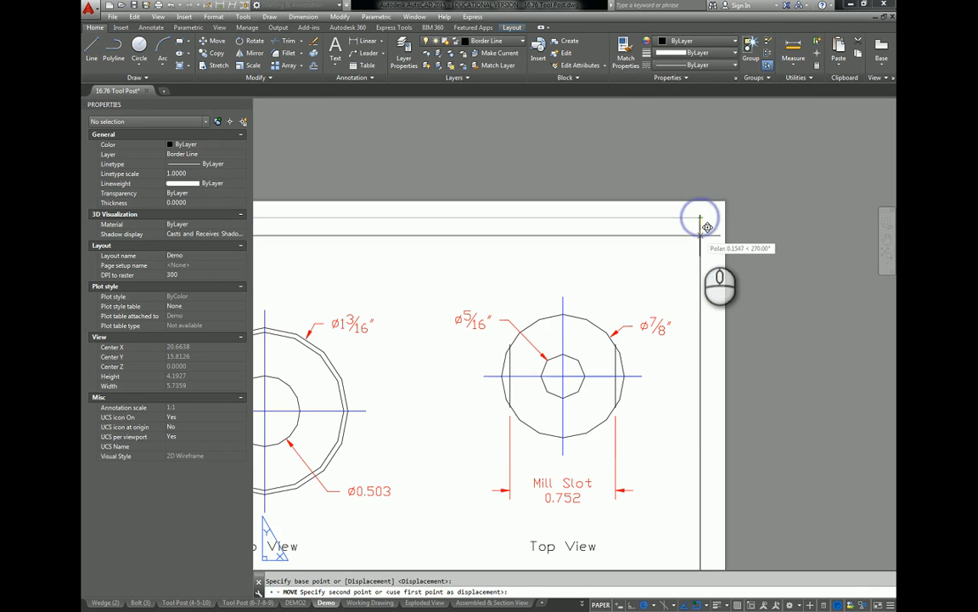
type(".125")
key("Return")
Plot the Demo layout on the HHS CAD LAB Plotter using Oversize: ANSI C (landscape) paper at 1:1 scale
scroll(700, 227, "down", 7)
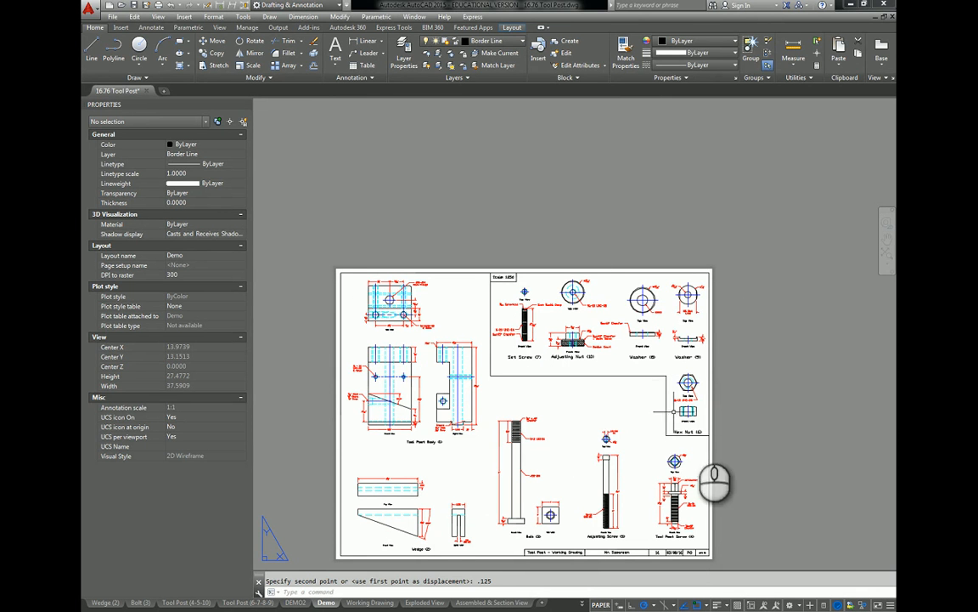
middle_click_drag(746, 435, 746, 391)
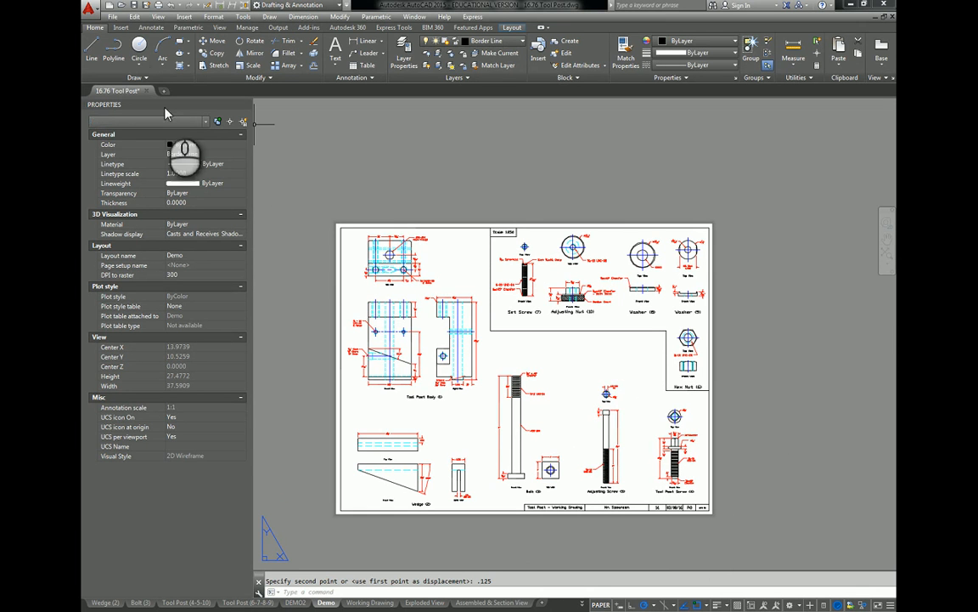
left_click(159, 6)
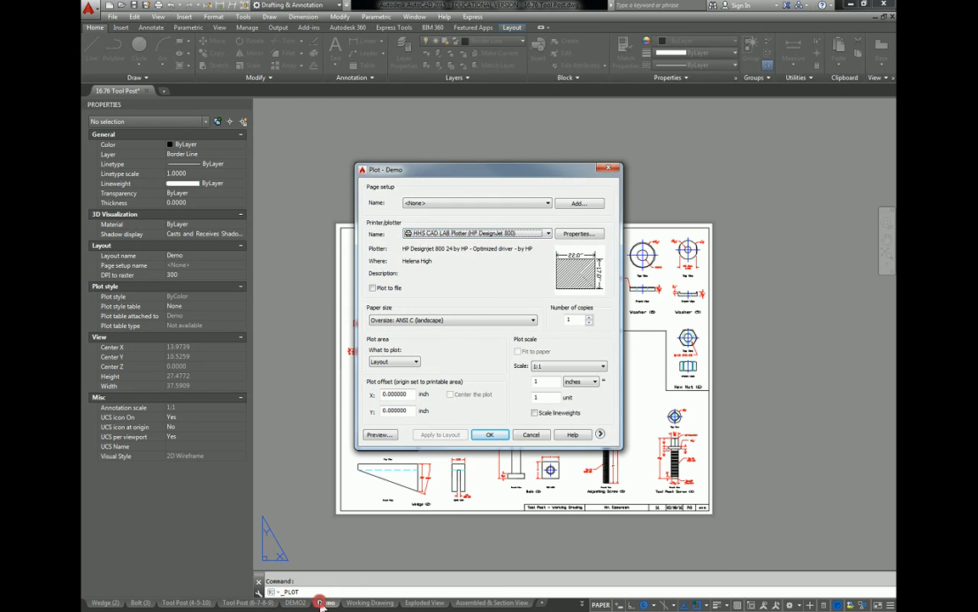
left_click(490, 434)
Review the Demo layout's page setup, checking its plotter, paper size, plot area and scale, and accept it
right_click(329, 602)
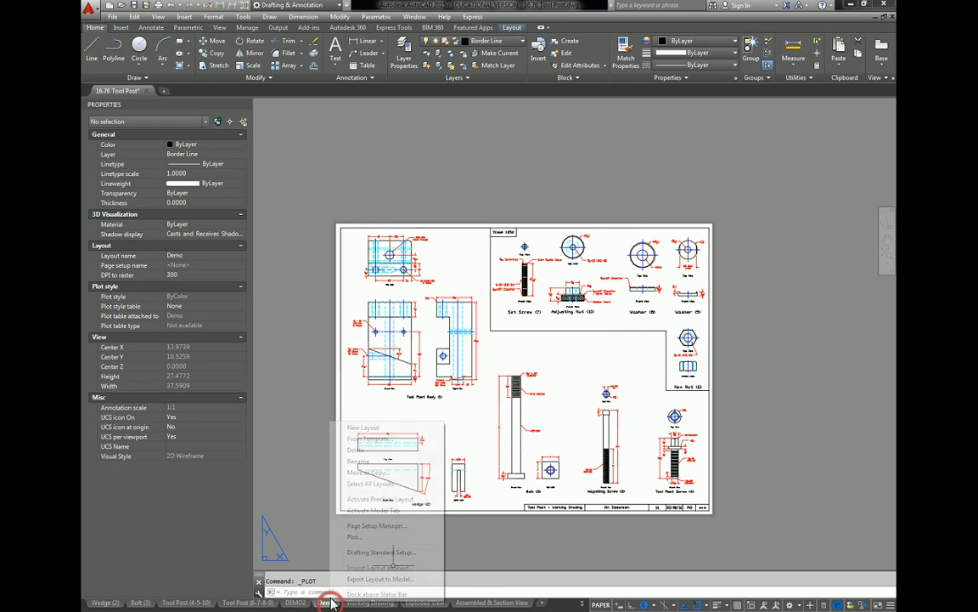
left_click(379, 527)
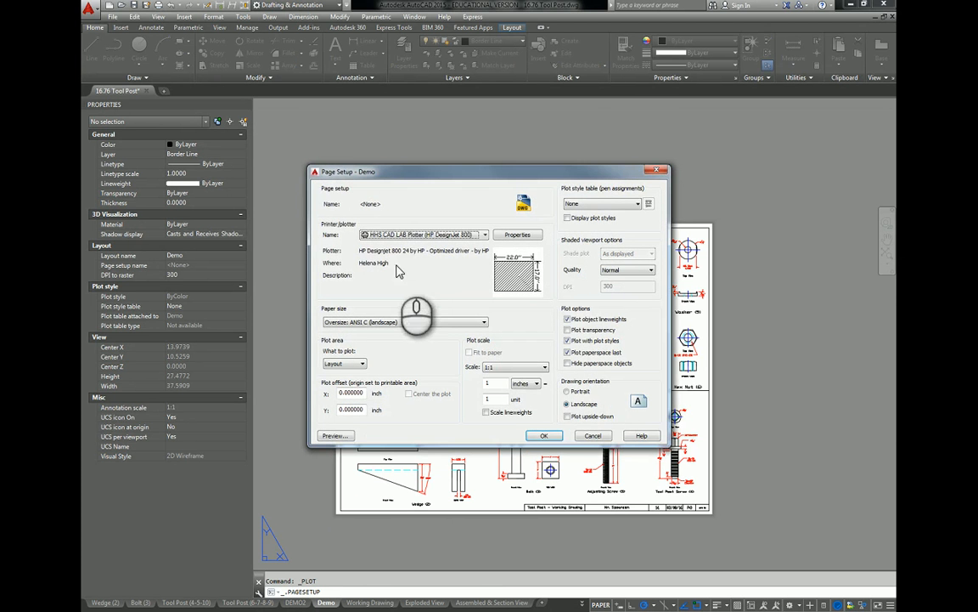
left_click(544, 434)
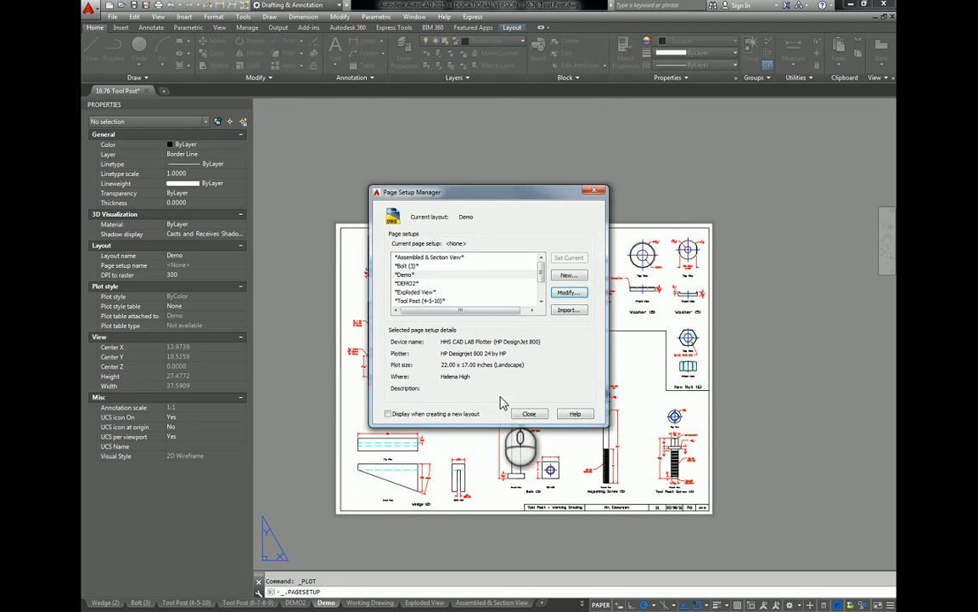
left_click(532, 413)
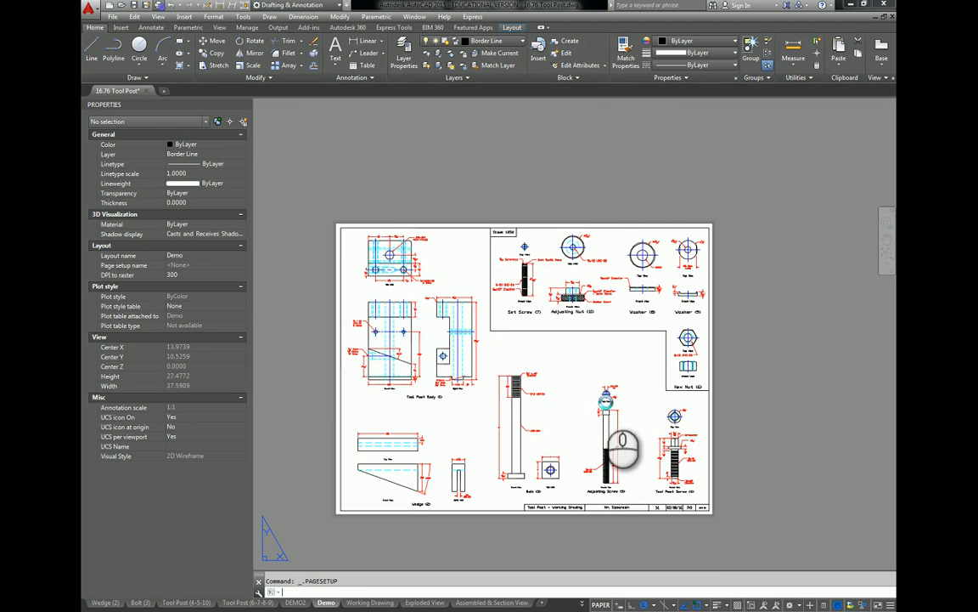
Preview the Demo layout plot on the HHS Color CAD LAB printer with Letter paper at a custom scale of .48 inches to 1 unit
key("ctrl+p")
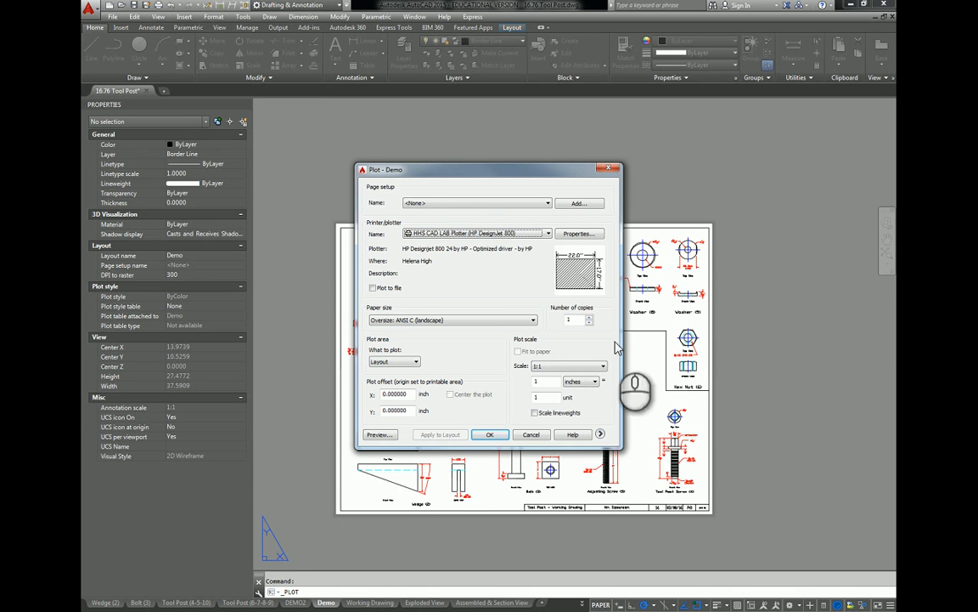
left_click(494, 233)
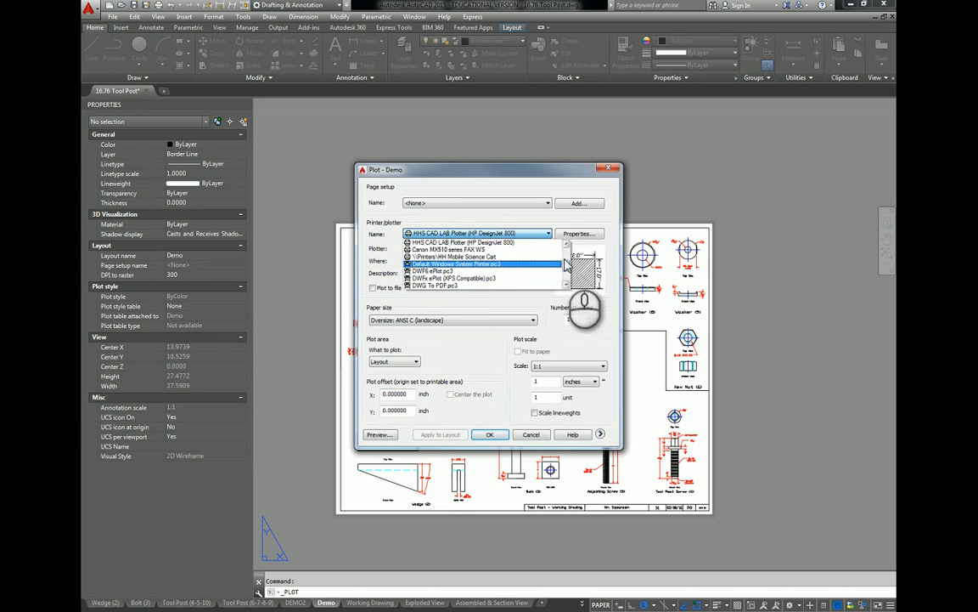
left_click_drag(566, 258, 565, 246)
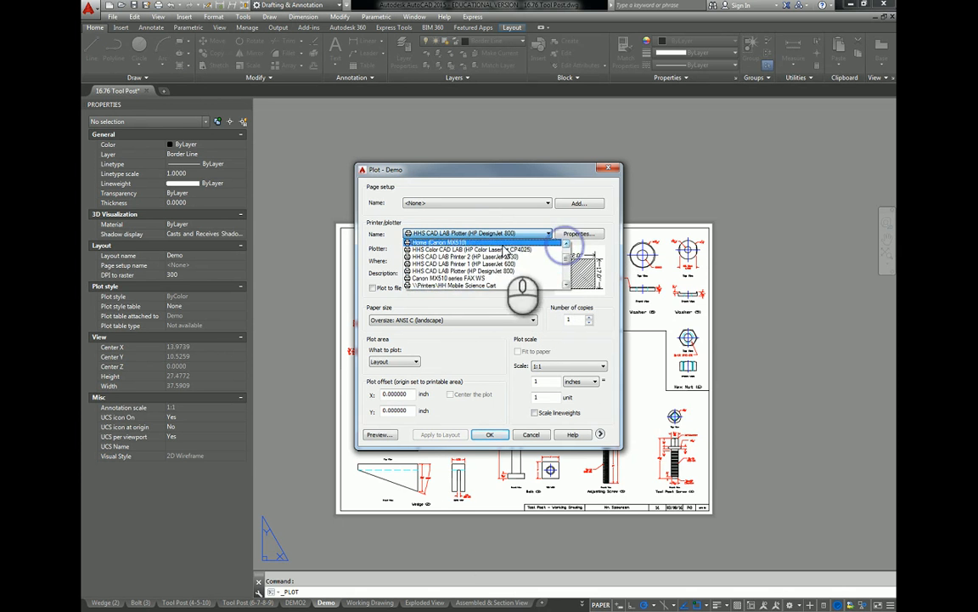
left_click(476, 243)
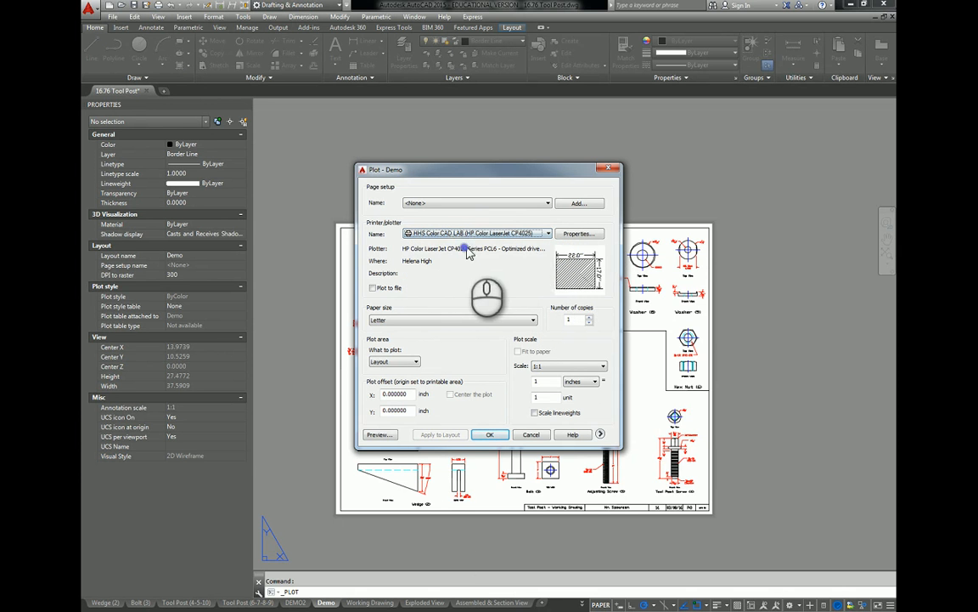
double_click(546, 382)
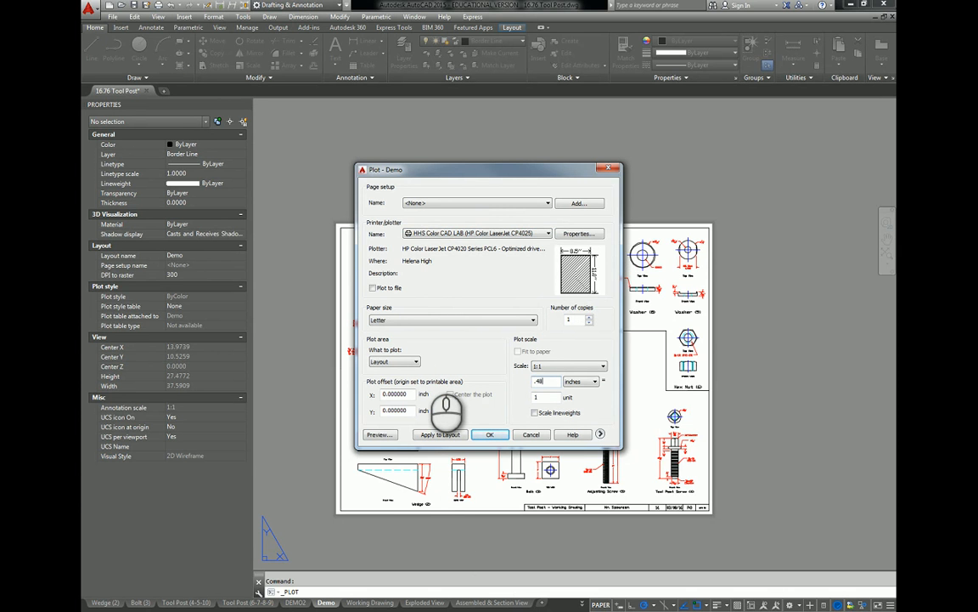
left_click(380, 434)
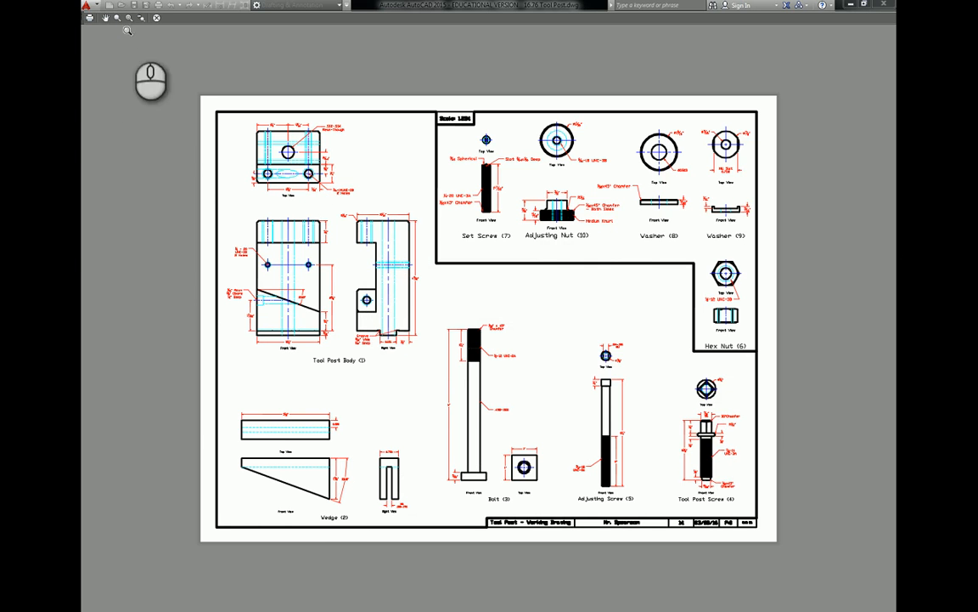
left_click(155, 17)
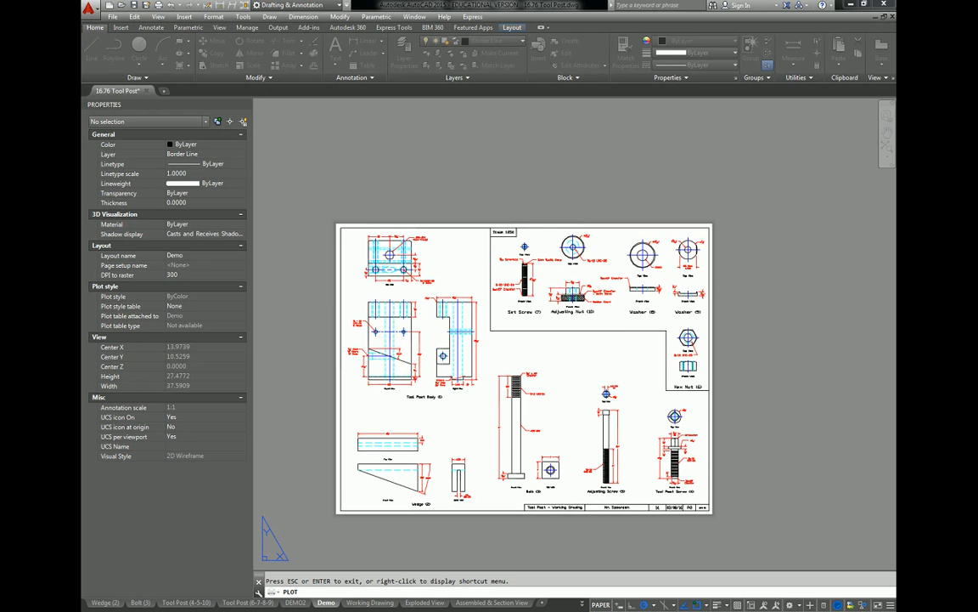
middle_click(754, 297)
middle_click(754, 297)
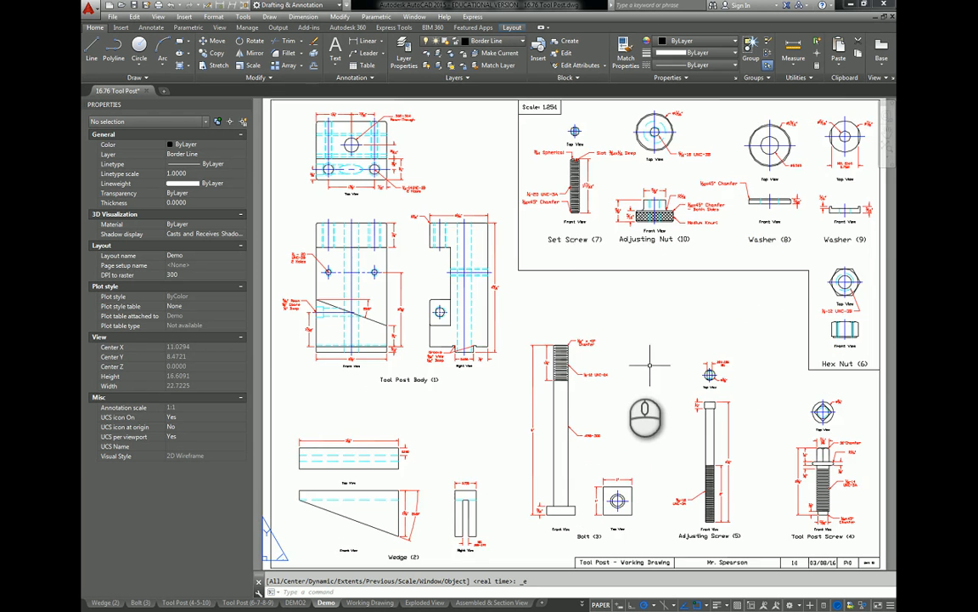
scroll(649, 360, "down", 2)
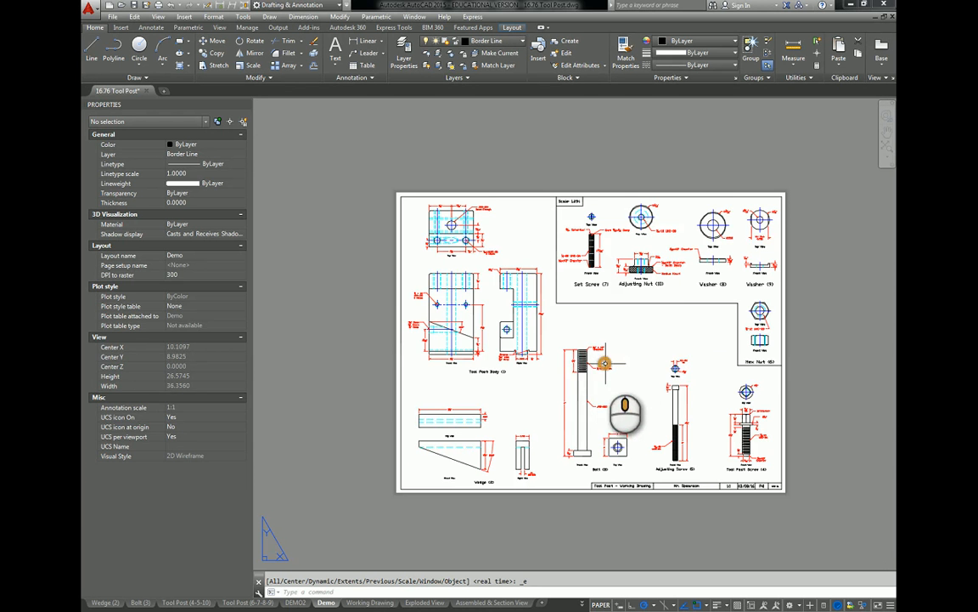
middle_click_drag(619, 357, 533, 346)
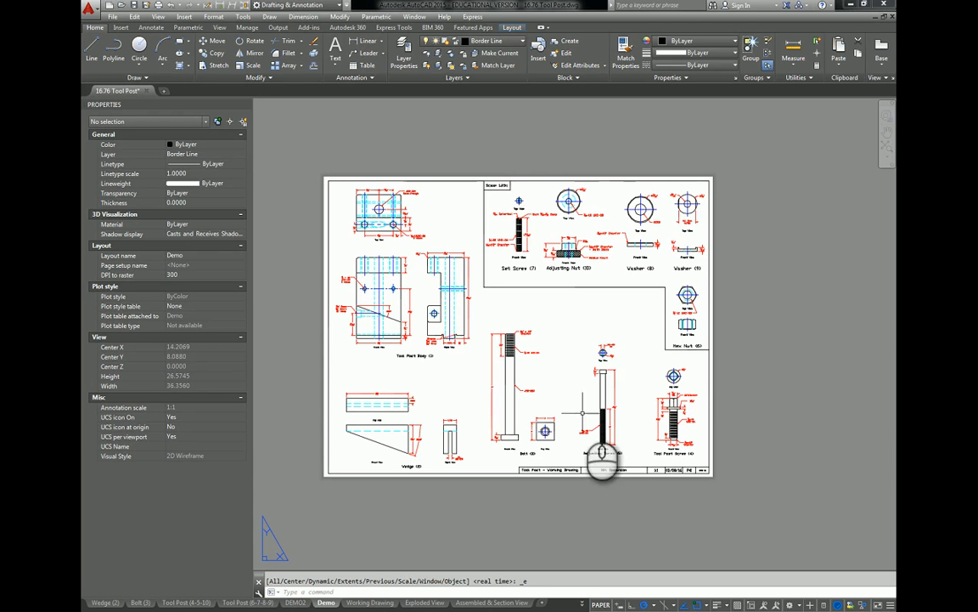